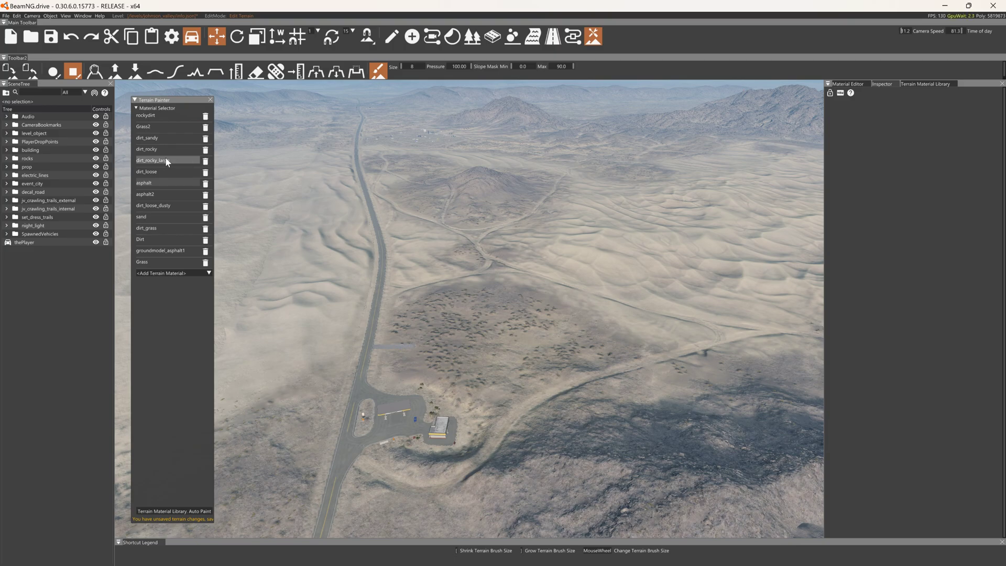
Return to object manipulation mode, filter the scene tree for "ter", and hide the theTerrain object.
click(36, 93)
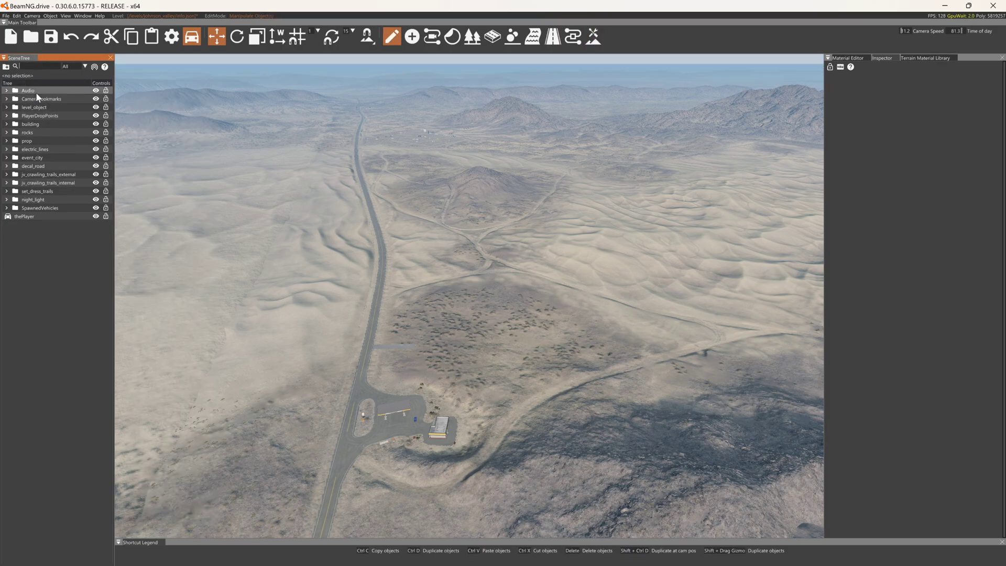
text(pbr)
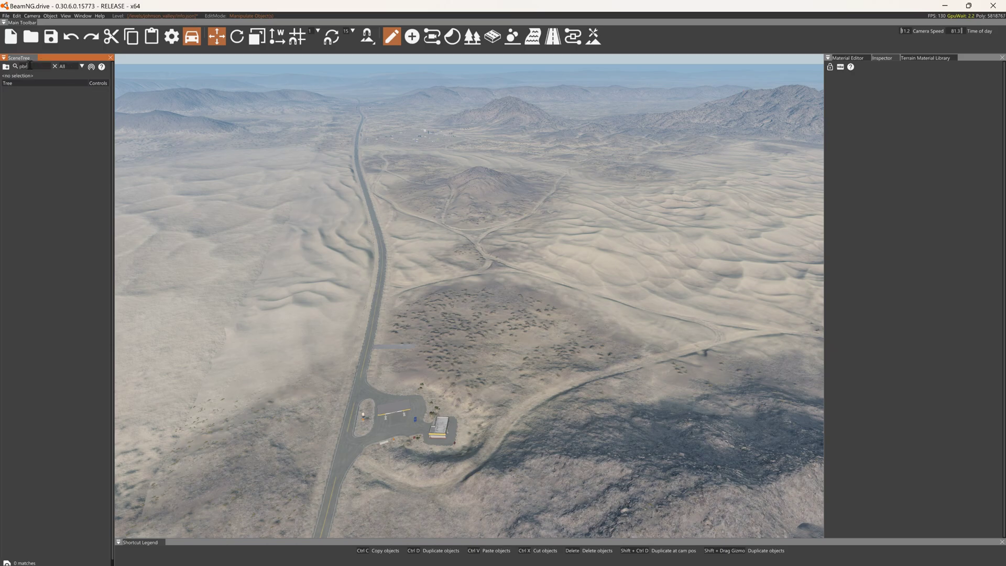
text(ter)
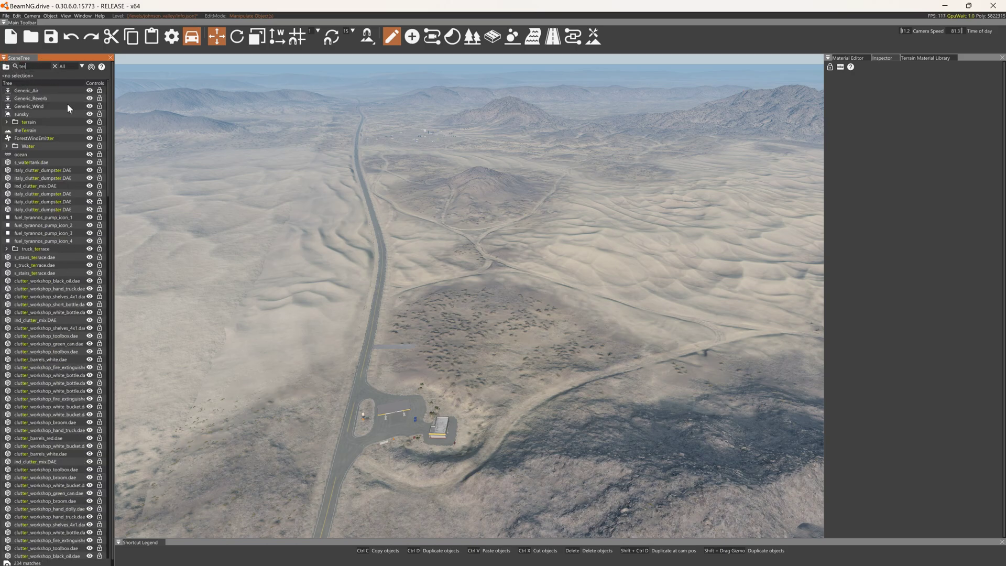
click(90, 131)
mouse_move(366, 173)
right_down()
mouse_move(533, 165)
mouse_move(354, 174)
right_up()
Filter the scene tree for "for", hide the theForest object, and clear the filter.
drag(44, 67, 14, 68)
text(for)
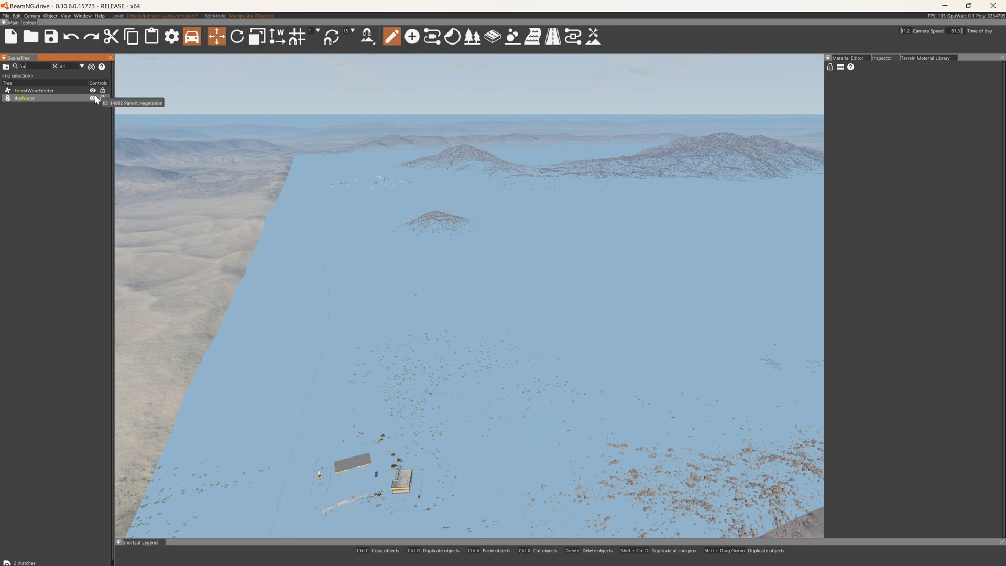
click(93, 98)
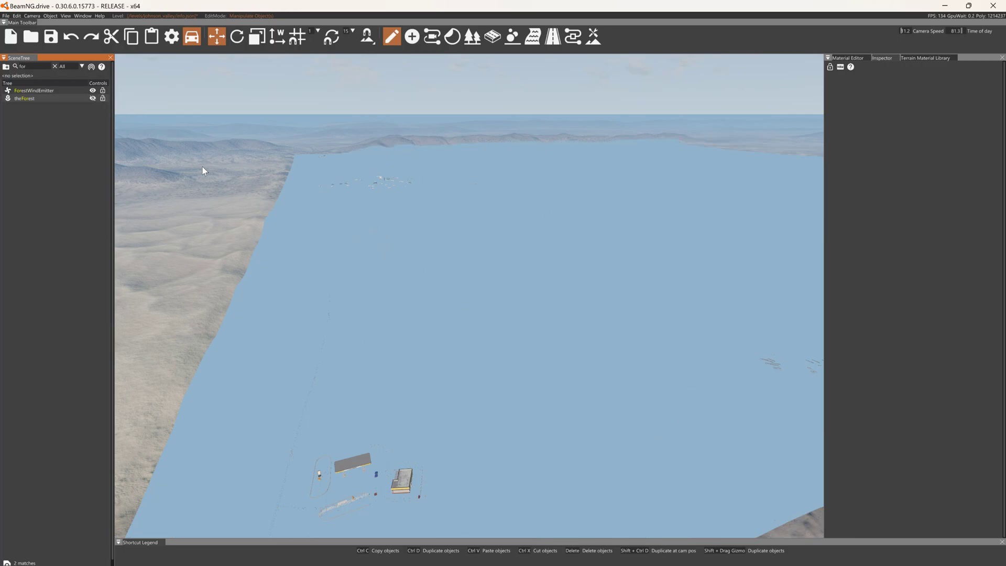
click(55, 67)
Find theLevelInfo by filtering the scene tree for "info", set its fogDensity to 0, and clear the filter and selection.
right_drag(242, 135, 220, 172)
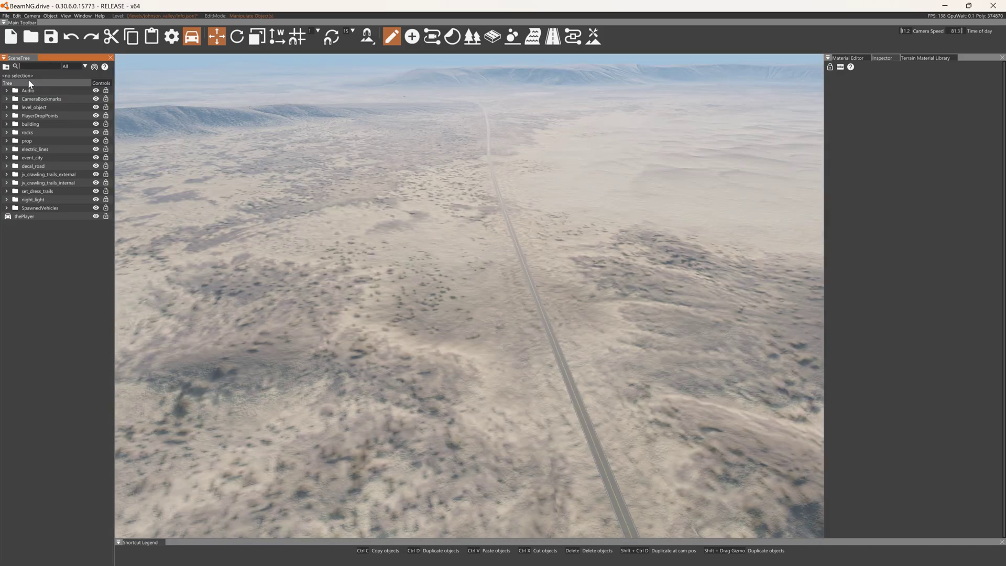
text(info)
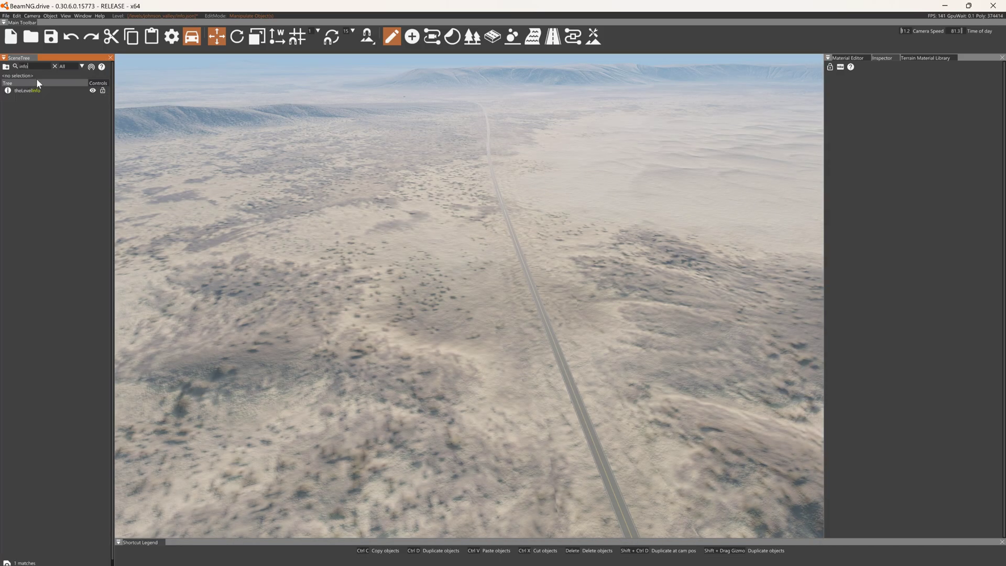
click(82, 90)
double_click(937, 190)
text(0)
right_drag(800, 183, 649, 219)
scroll(705, 175, up, 2)
key(s)
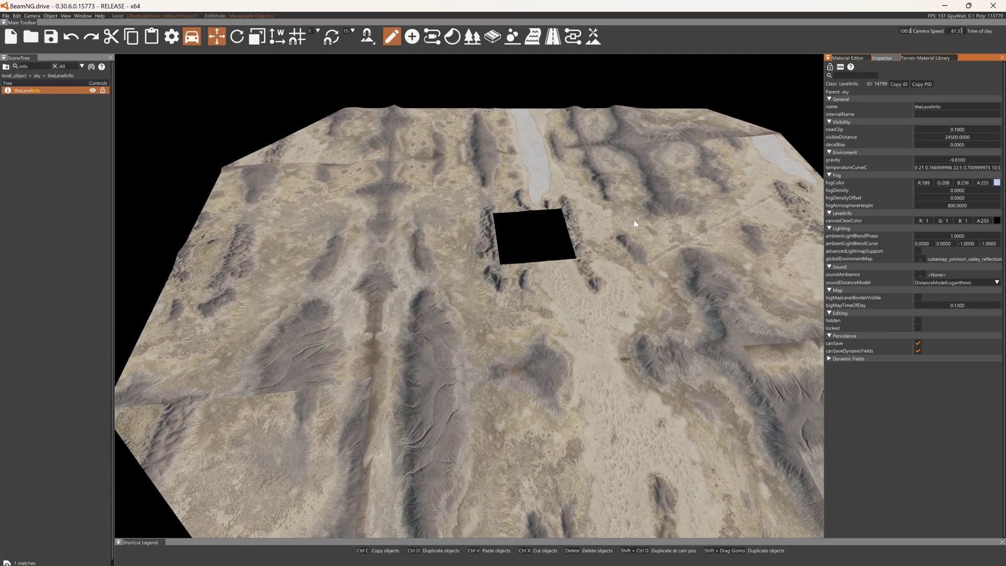
click(54, 66)
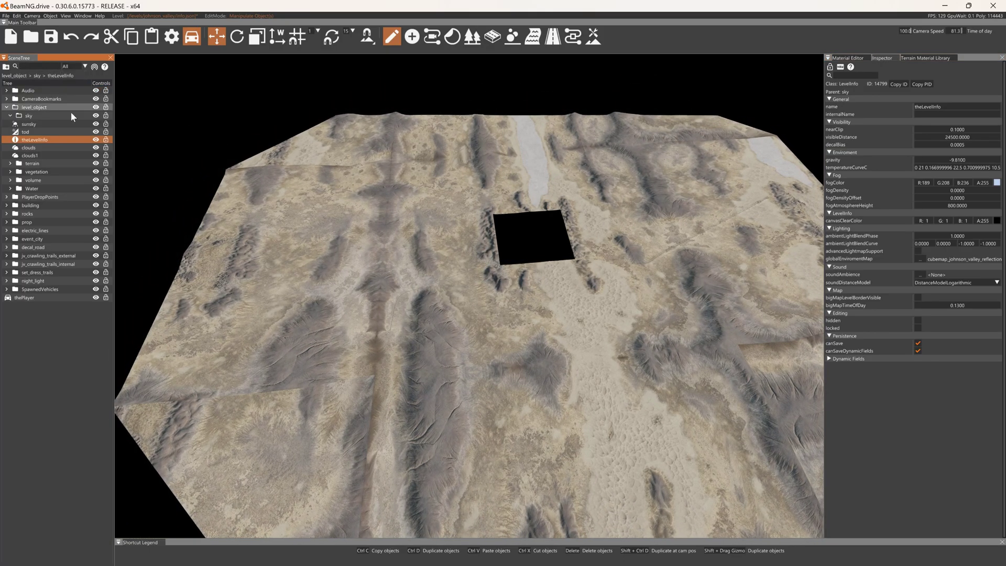
click(139, 136)
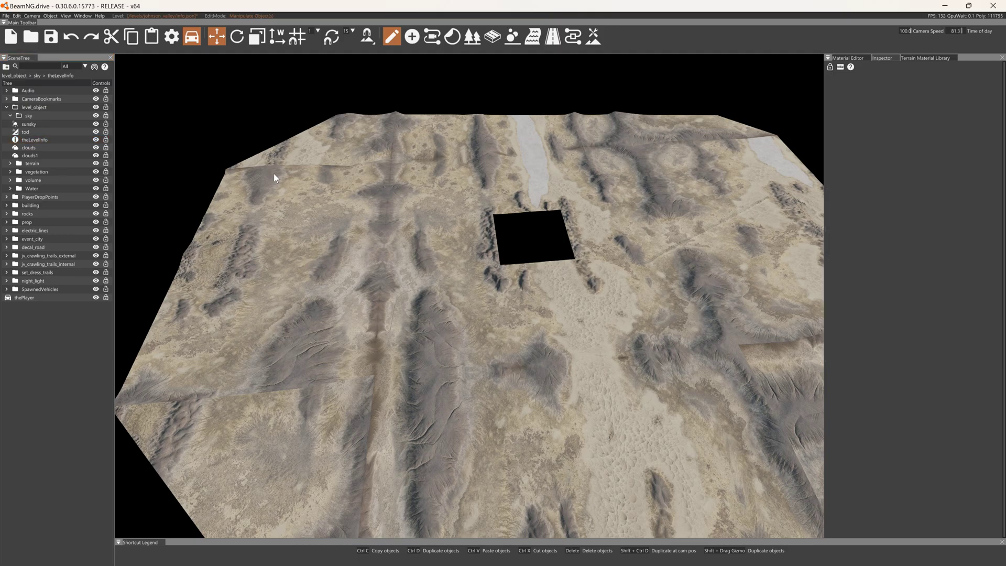
Filter the scene tree for "bac" and hide the backdropmesh object while keeping the backdrop road meshes shown.
click(40, 67)
text(dae)
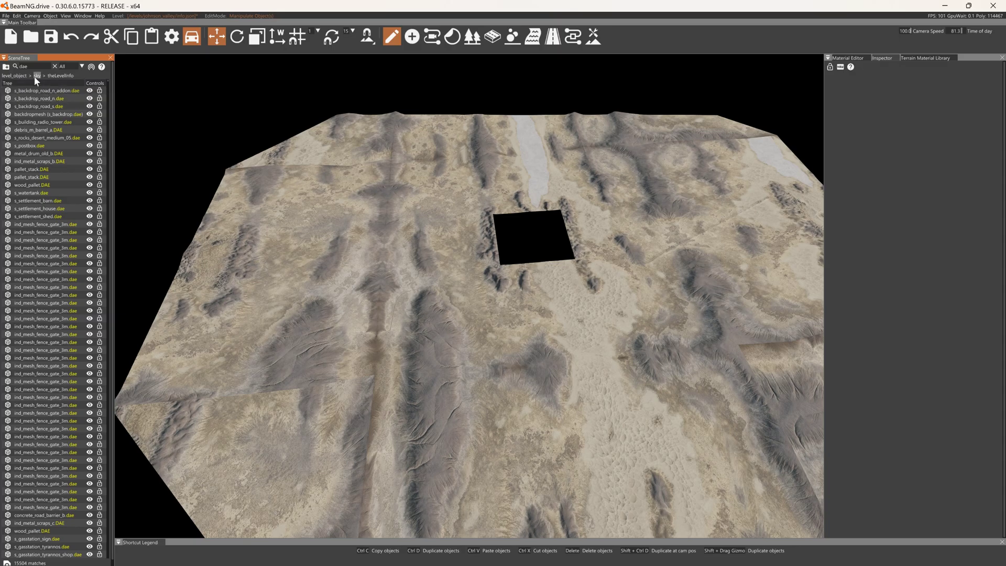
text(bac)
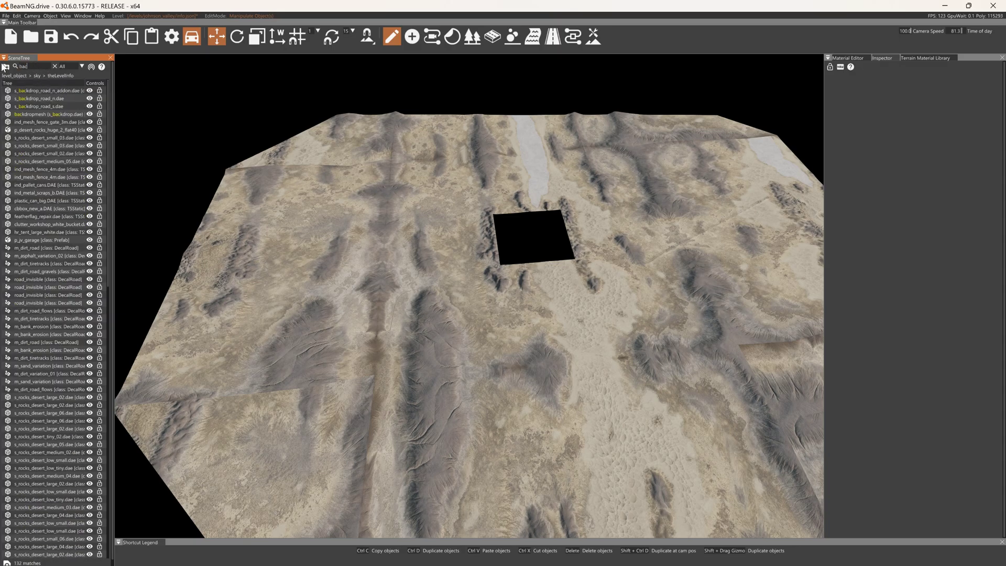
click(90, 90)
click(90, 98)
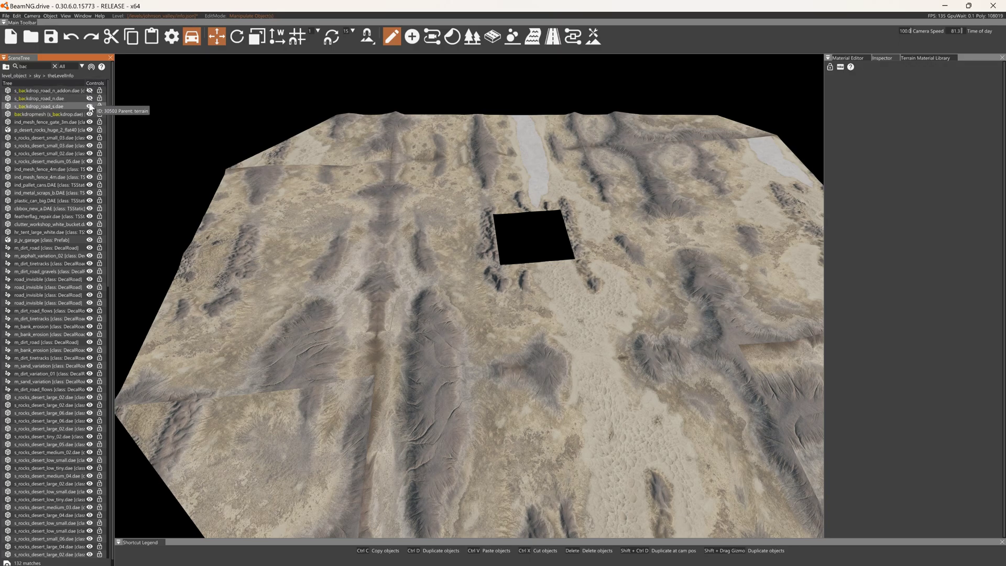
click(89, 91)
click(90, 98)
click(90, 106)
click(90, 114)
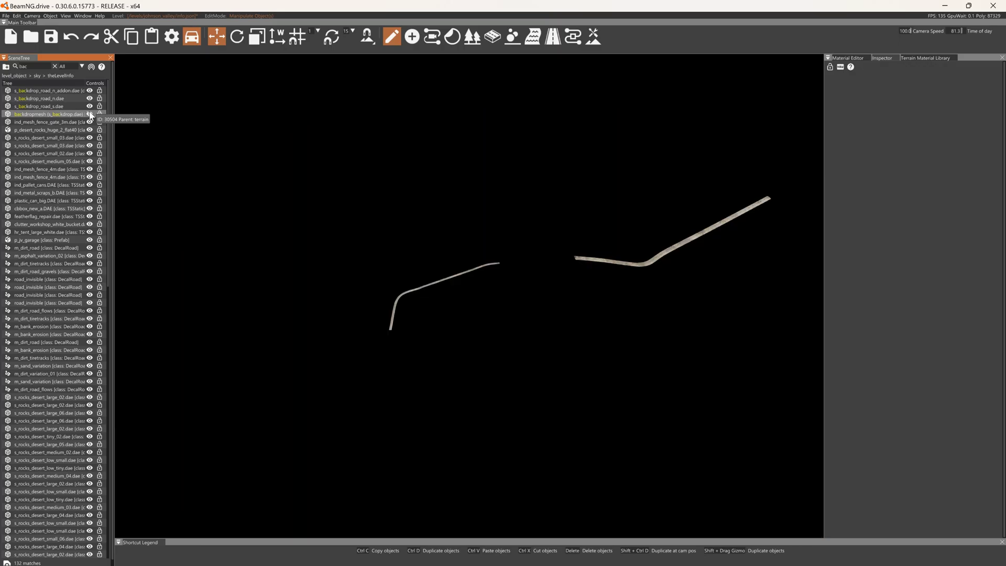
Select the s_backdrop_road_s.dae road mesh in the viewport and review its backdrop material in the Material Editor.
right_drag(256, 163, 355, 80)
key(w)
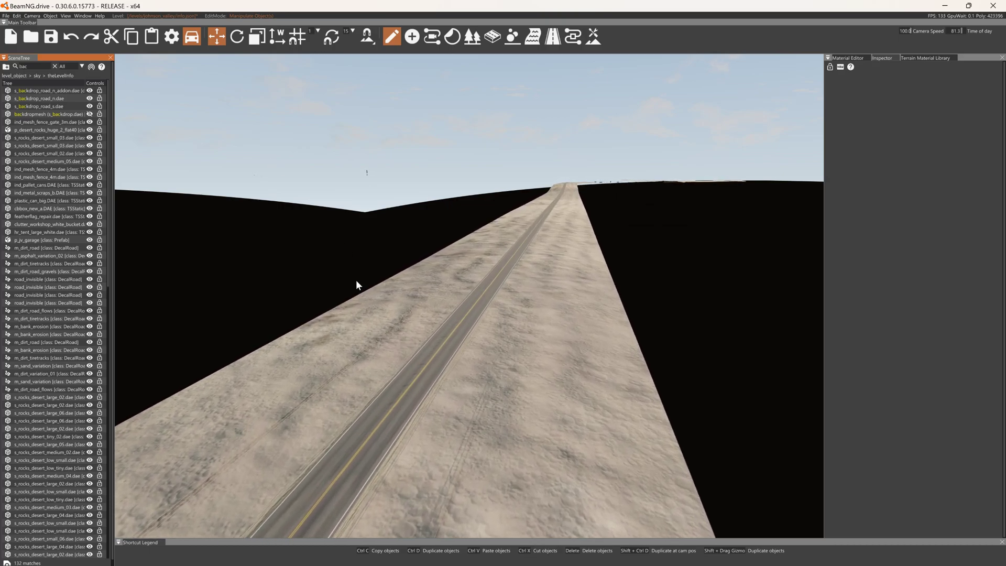
click(476, 305)
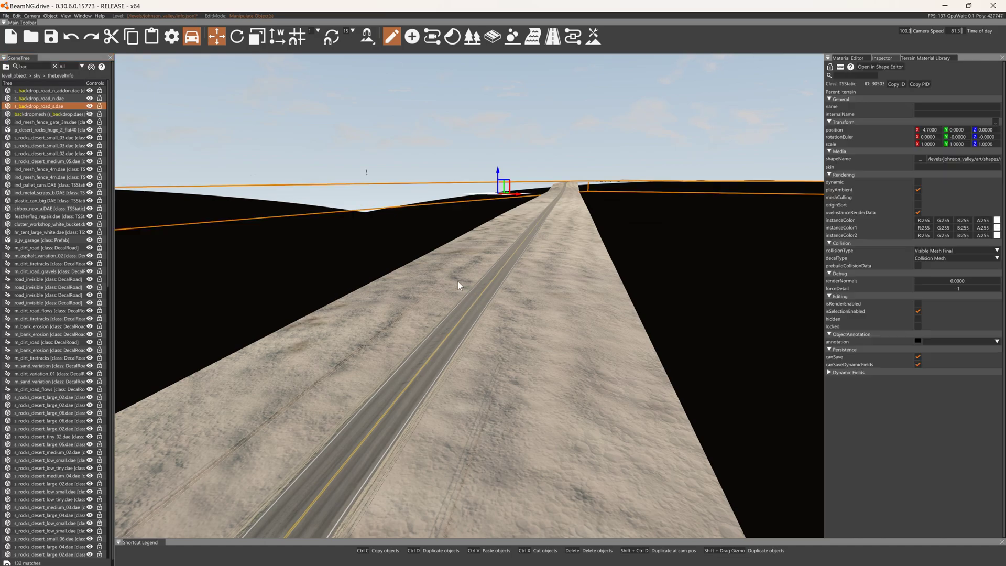
click(863, 68)
click(859, 526)
scroll(863, 517, down, 2)
scroll(870, 526, up, 2)
scroll(907, 391, up, 2)
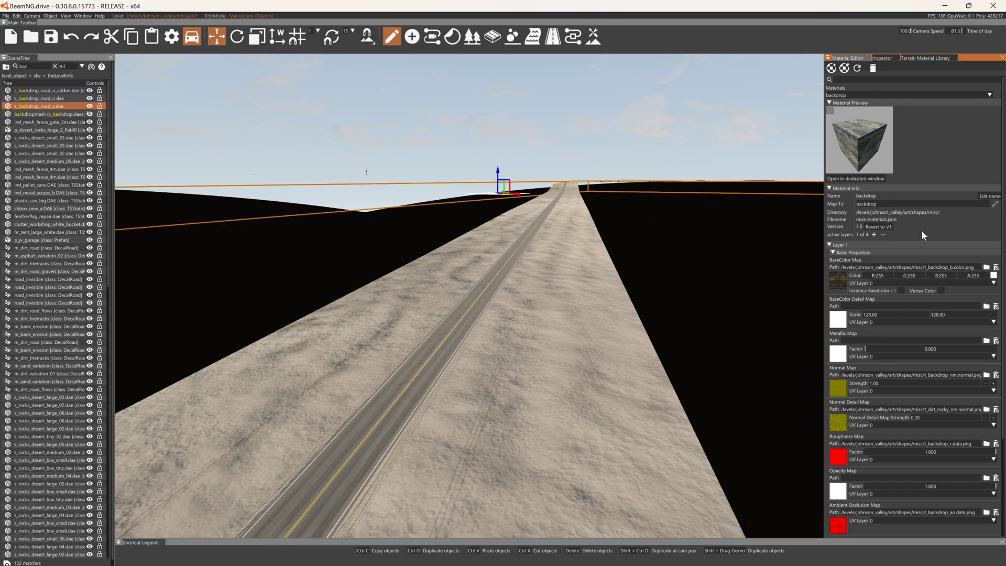
Display the road mesh's m_asphalt_background material and review its maps and ground type.
click(878, 96)
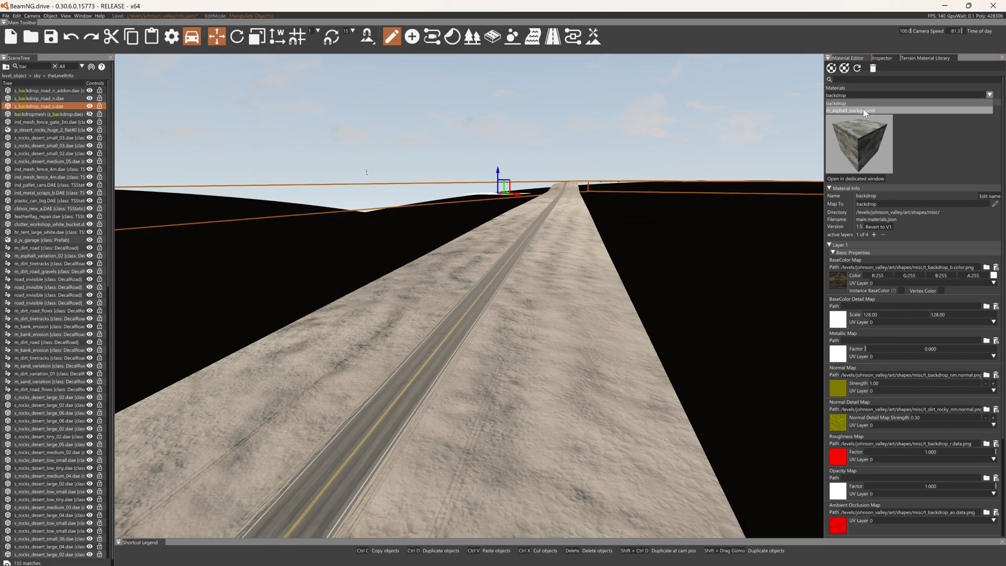
click(862, 110)
scroll(909, 460, down, 3)
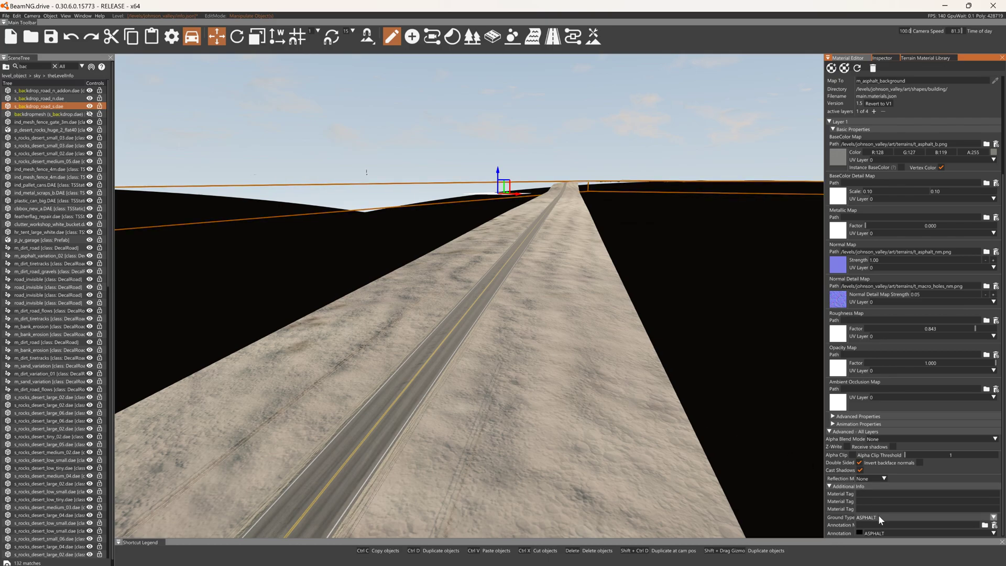
Hide the backdrop road meshes, filter the scene tree for "ter", and show the theTerrain object again.
right_drag(557, 332, 528, 341)
key(w)
key(s)
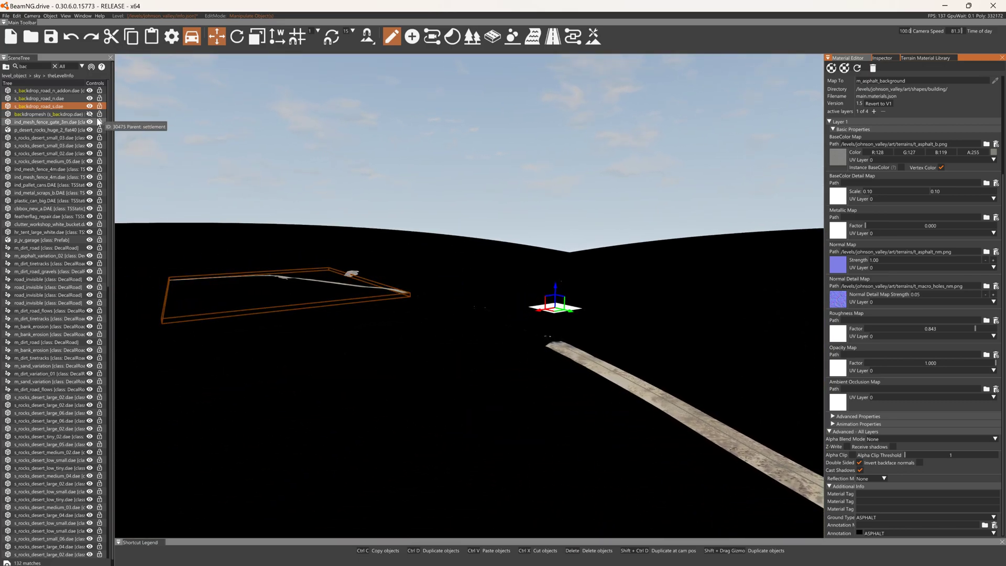
click(90, 98)
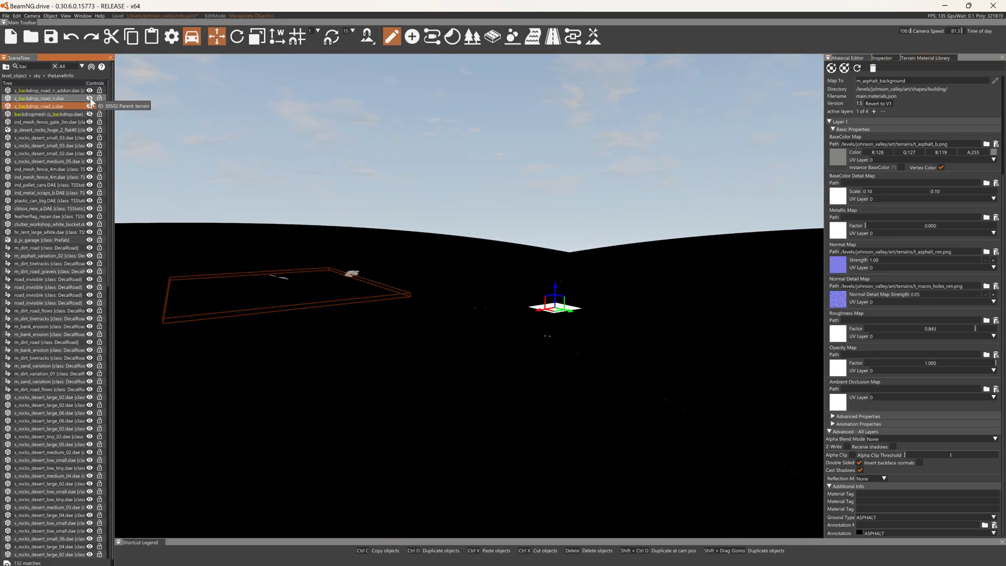
text(ter)
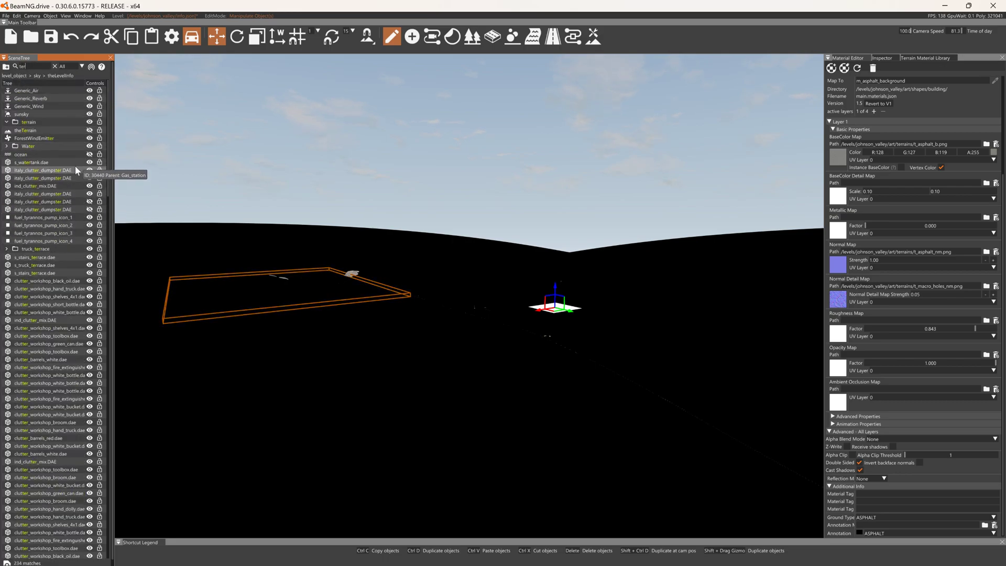
click(89, 130)
Examine the isolated main terrain block up close and from above.
key(w)
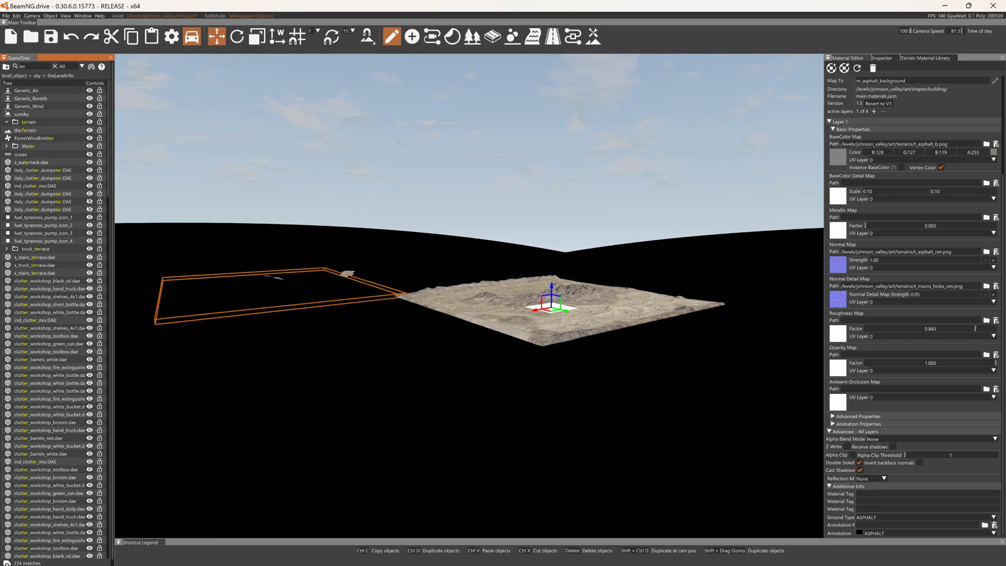
key(w)
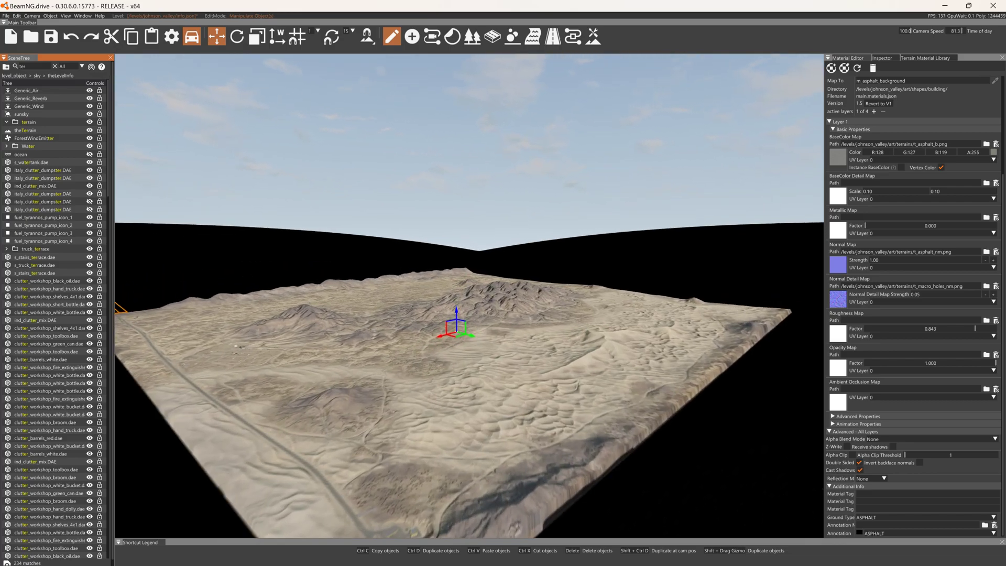
right_drag(469, 296, 444, 265)
key(s)
key(d)
key(d)
key(d)
key(s)
key(s)
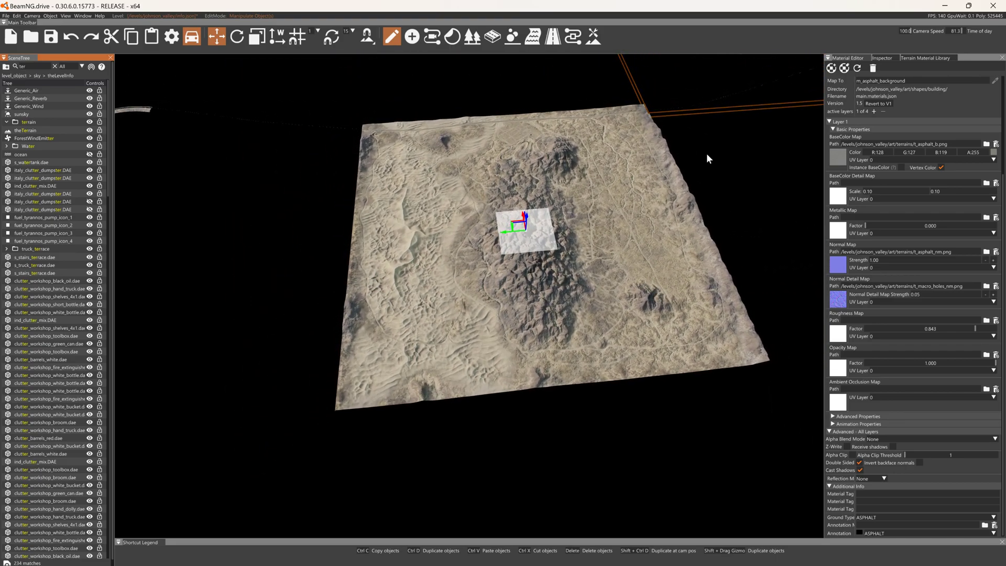
Switch to the desktop, view the t_terrain_base_b.png base texture, close it, and return to BeamNG.drive.
click(945, 6)
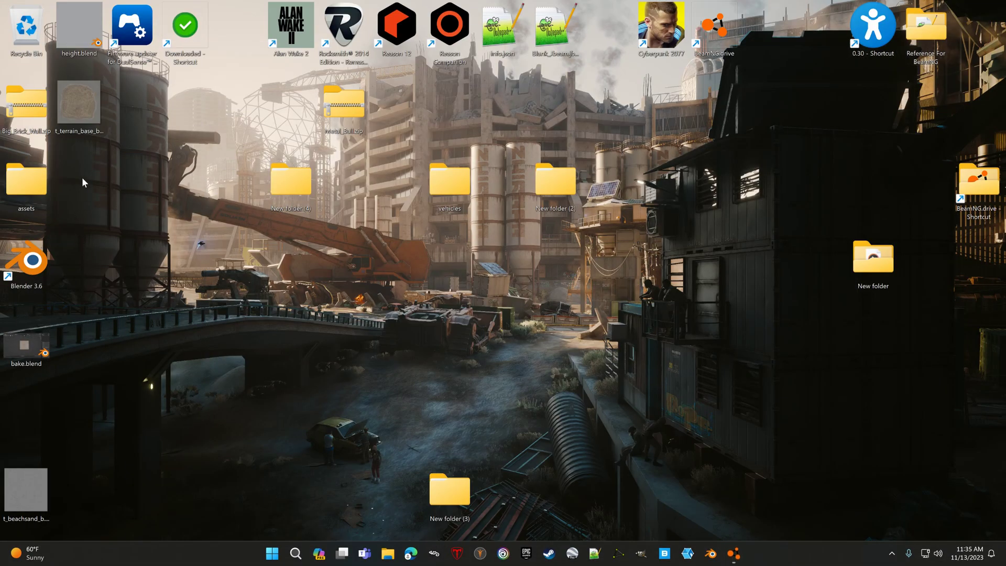
double_click(88, 123)
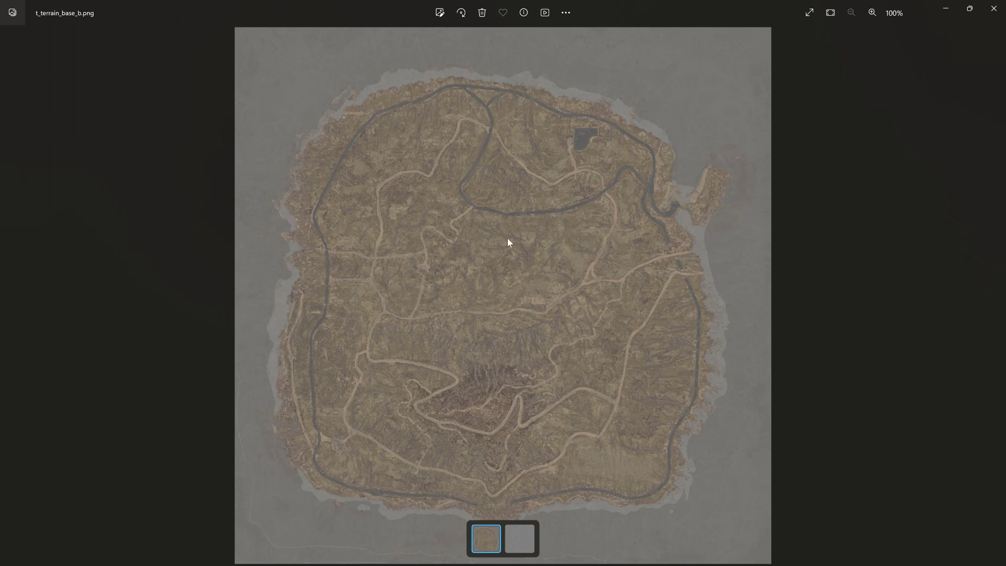
click(998, 16)
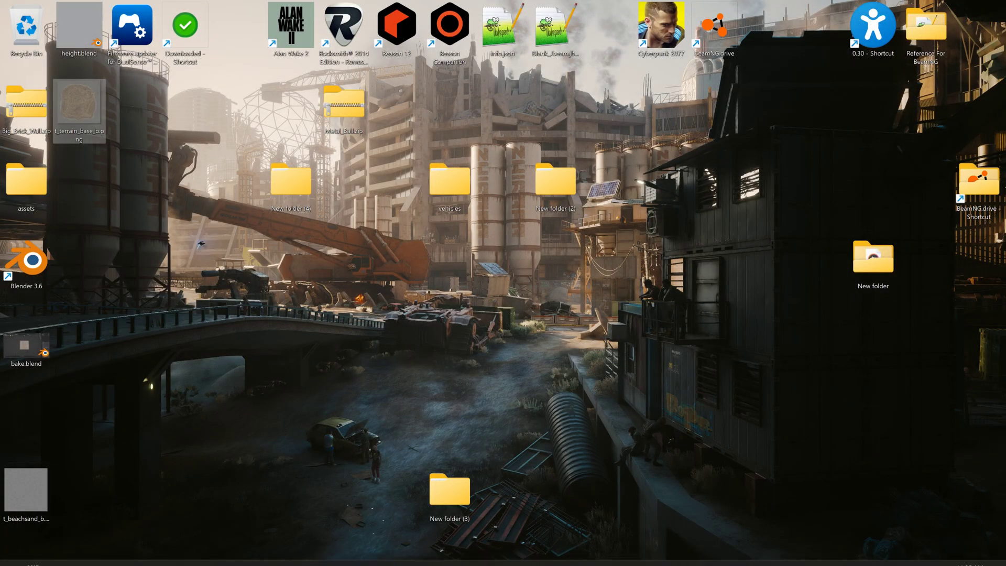
click(730, 557)
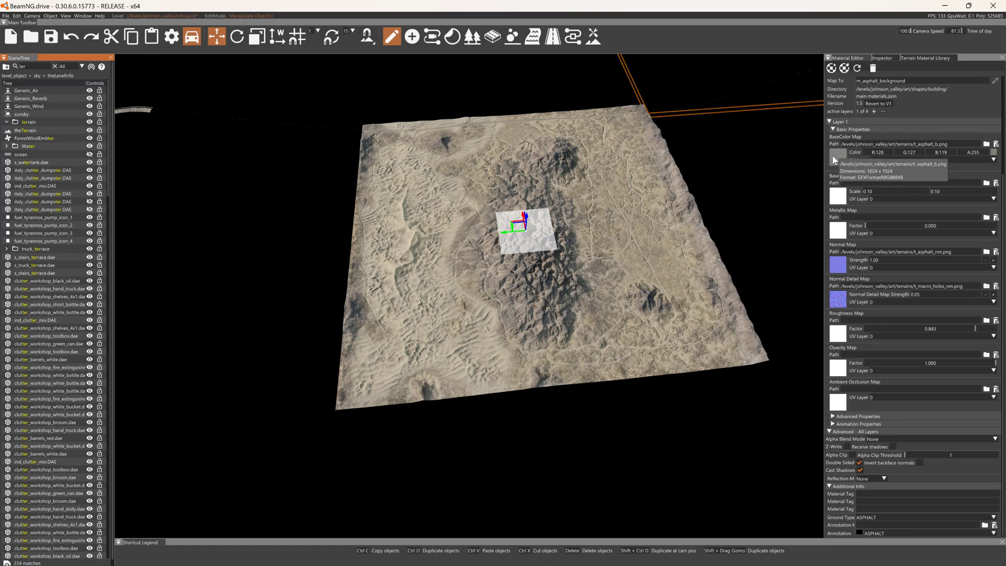
Deselect the road mesh, activate the Terrain Painter, and bring up the Terrain Material Library.
click(637, 208)
click(593, 37)
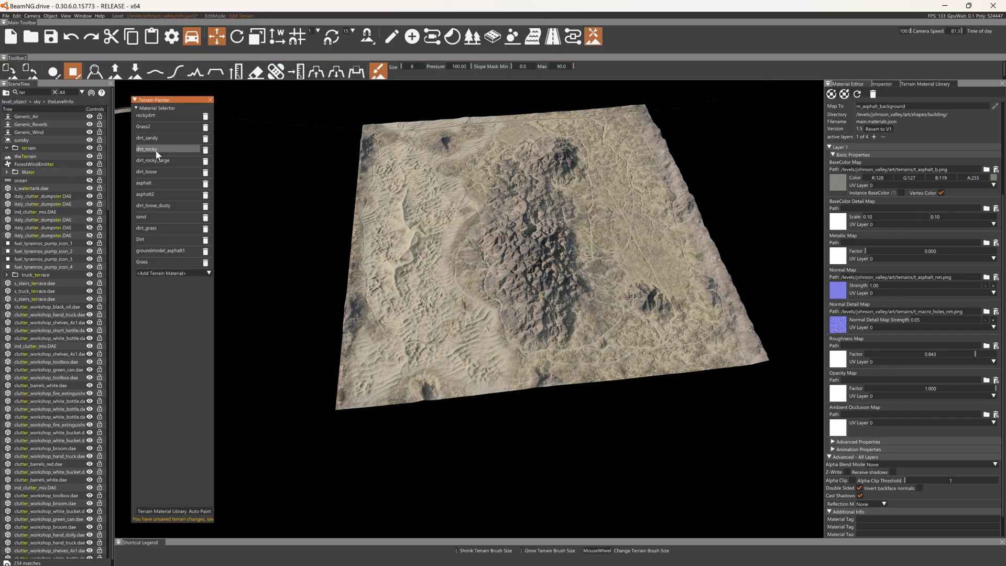
click(921, 85)
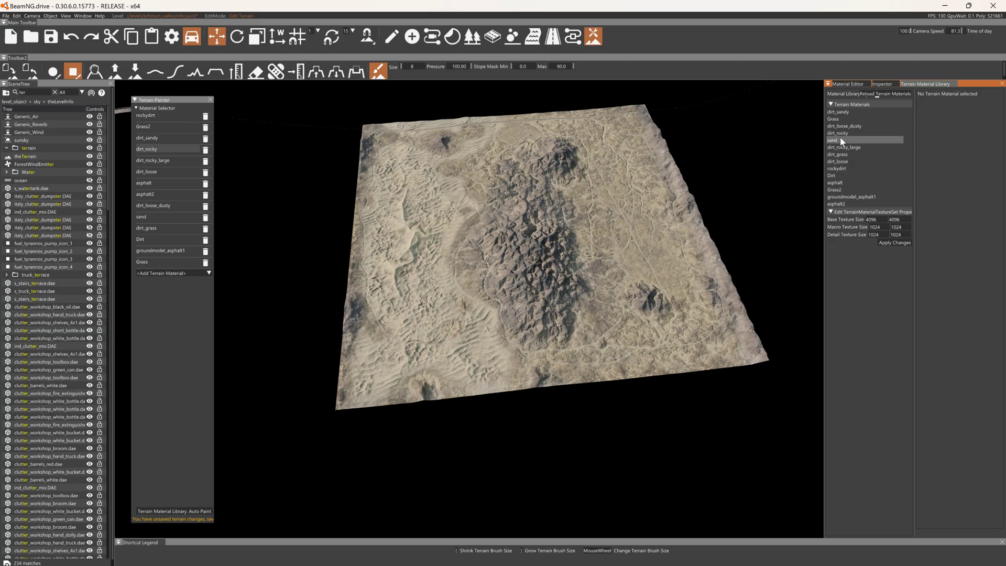
Compare the base color textures of the terrain materials from rockydirt through dirt_loose, dirt_grass, dirt_rocky_large, sand and dirt_rocky to dirt_loose_dusty.
click(841, 168)
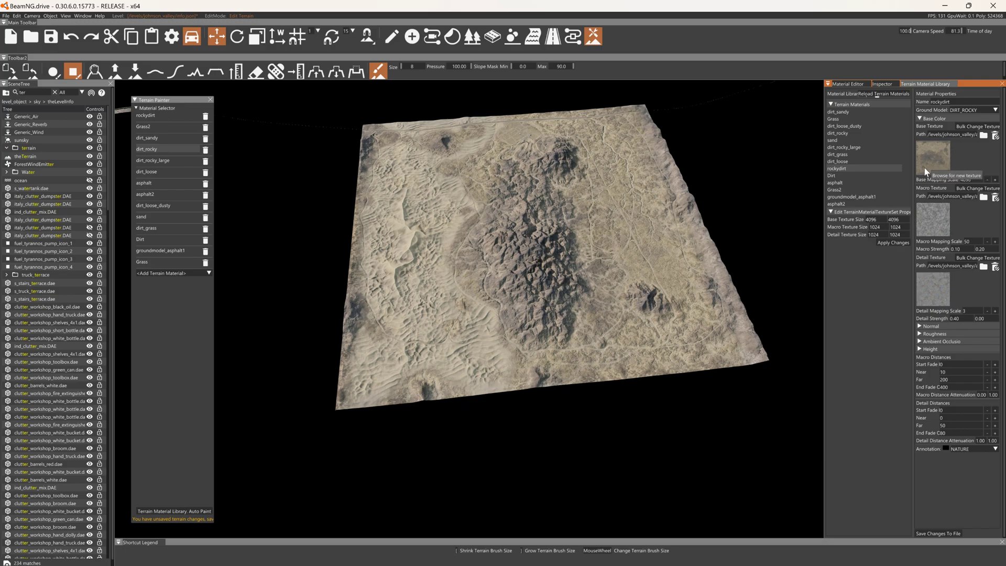
click(855, 162)
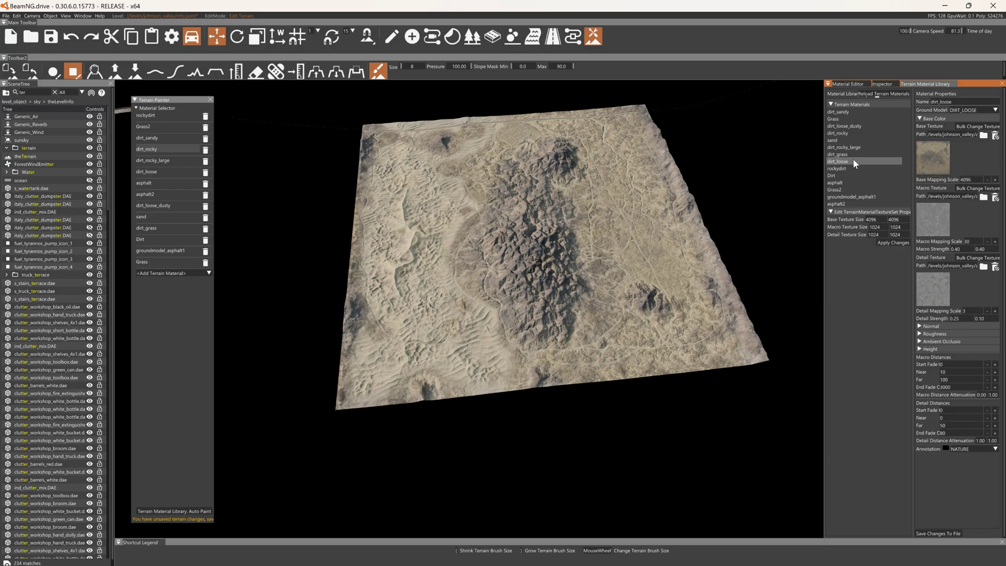
click(847, 155)
click(846, 147)
click(837, 140)
click(838, 134)
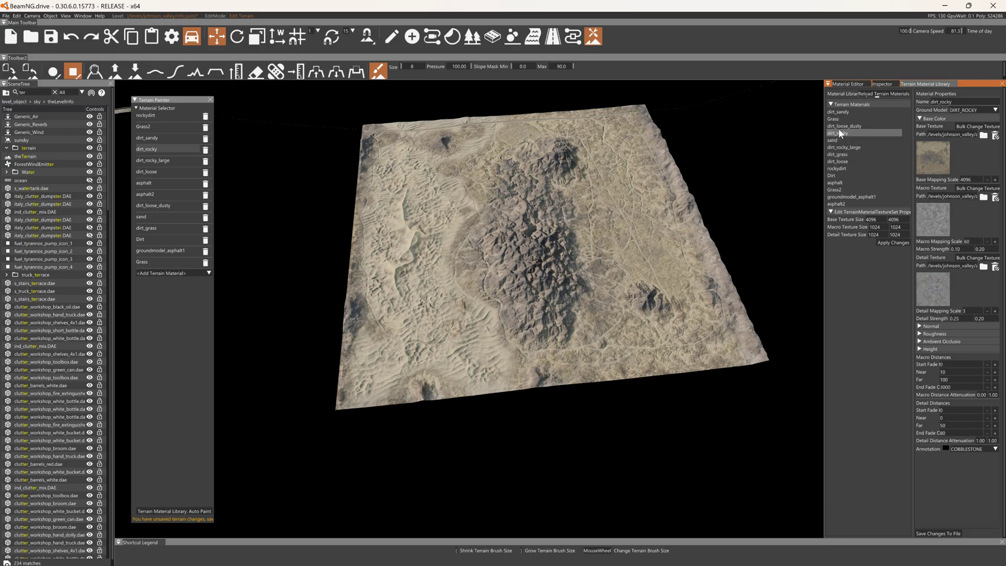
click(839, 127)
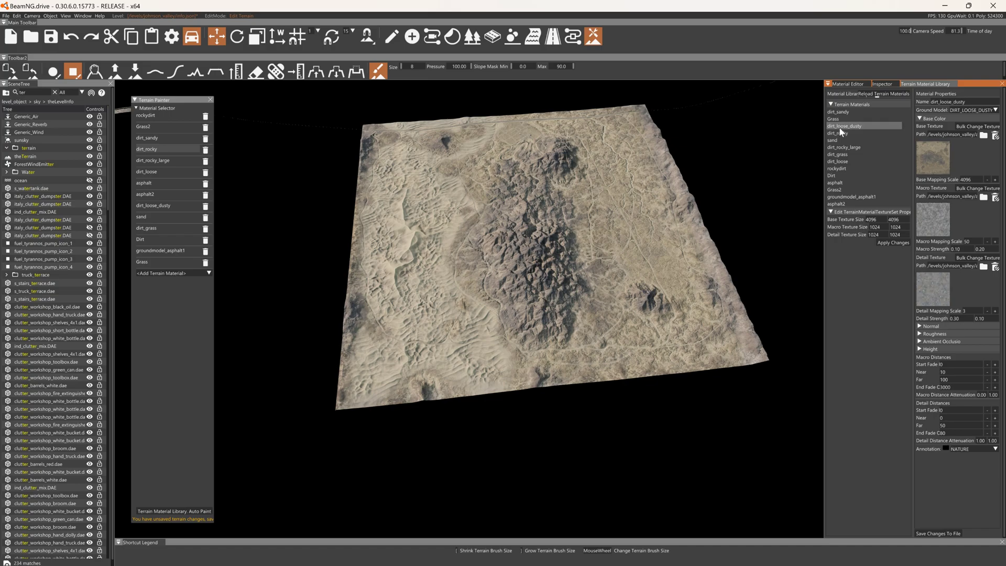
Compare the base color textures of the Grass, Grass2, dirt_sandy, asphalt and asphalt2 terrain materials.
click(837, 118)
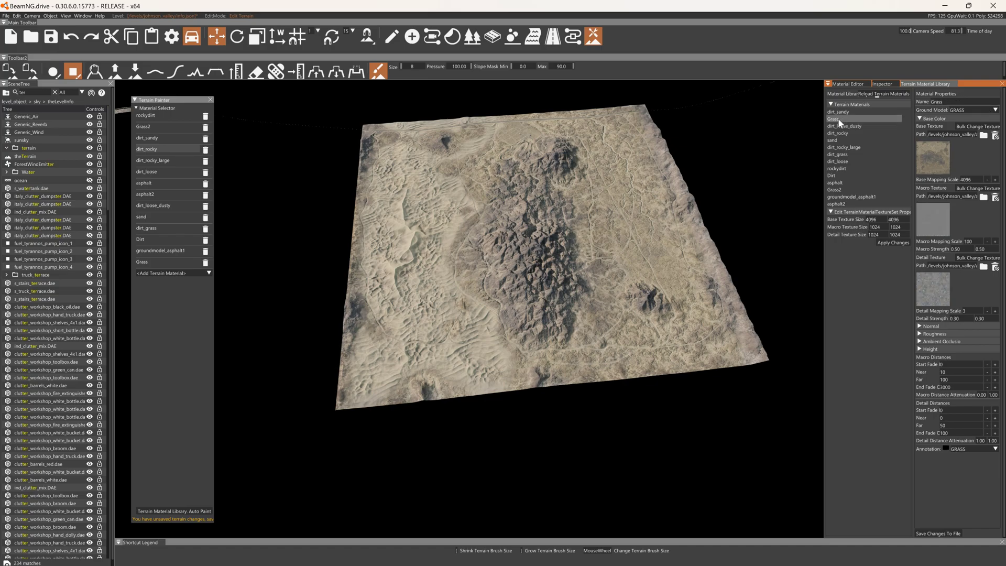
click(840, 190)
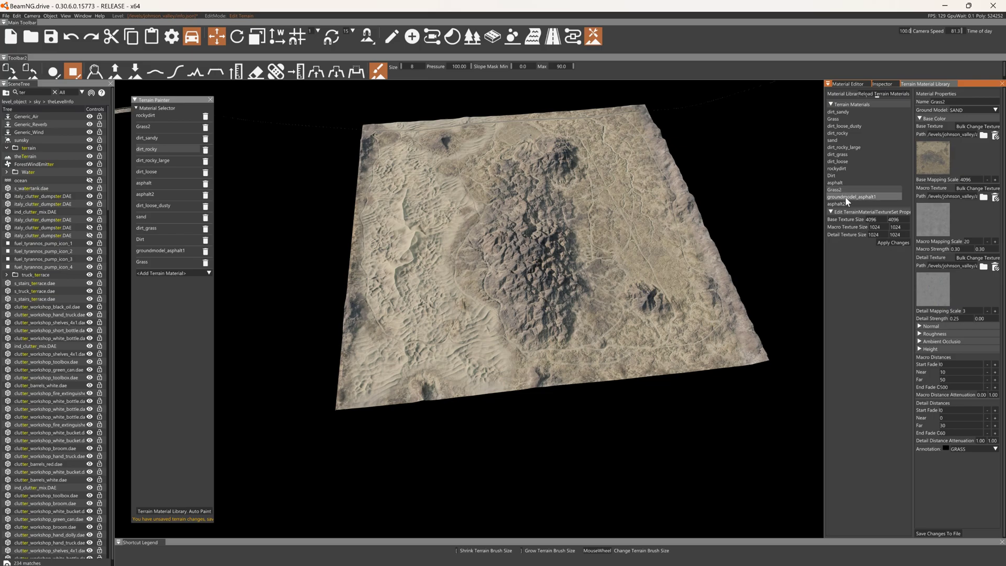
click(849, 111)
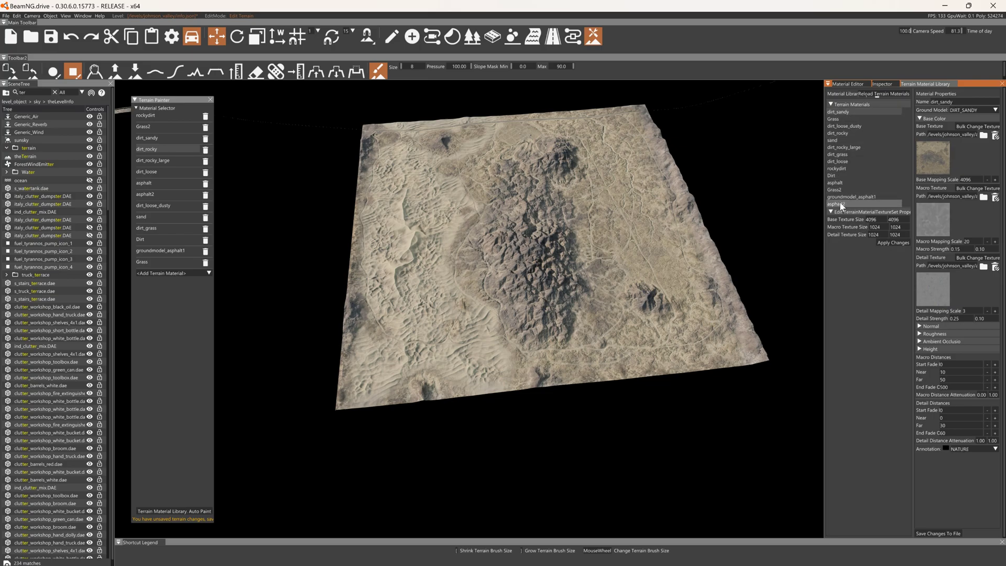
click(838, 182)
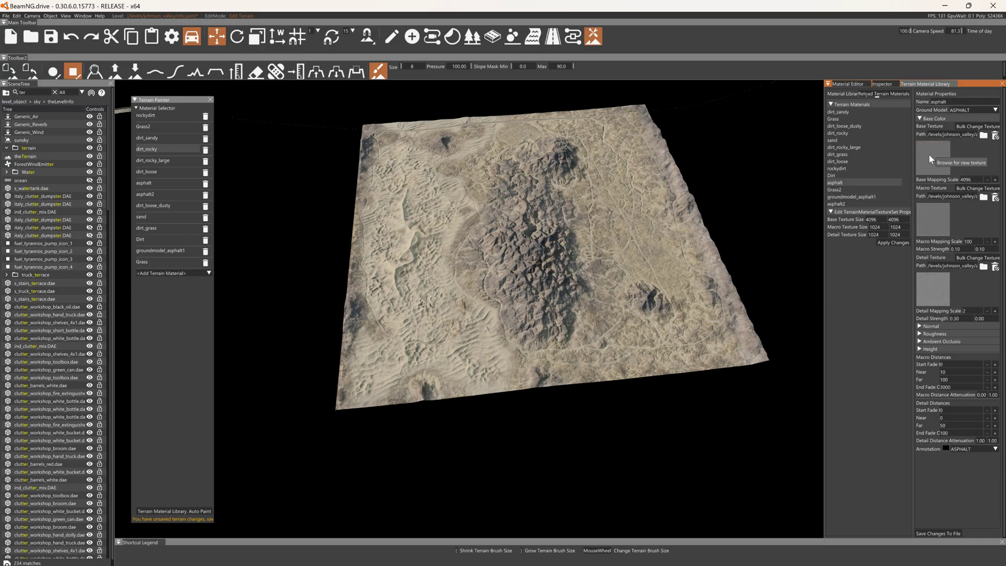
click(847, 202)
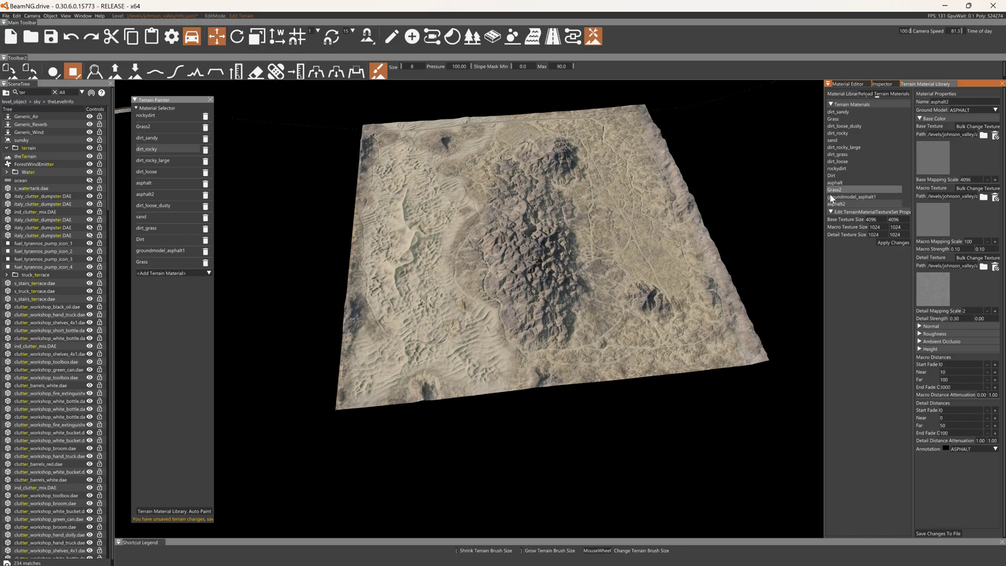
Paint a patch of asphalt over the sand dunes beside the rocky hills with a brush size of 256.
click(406, 67)
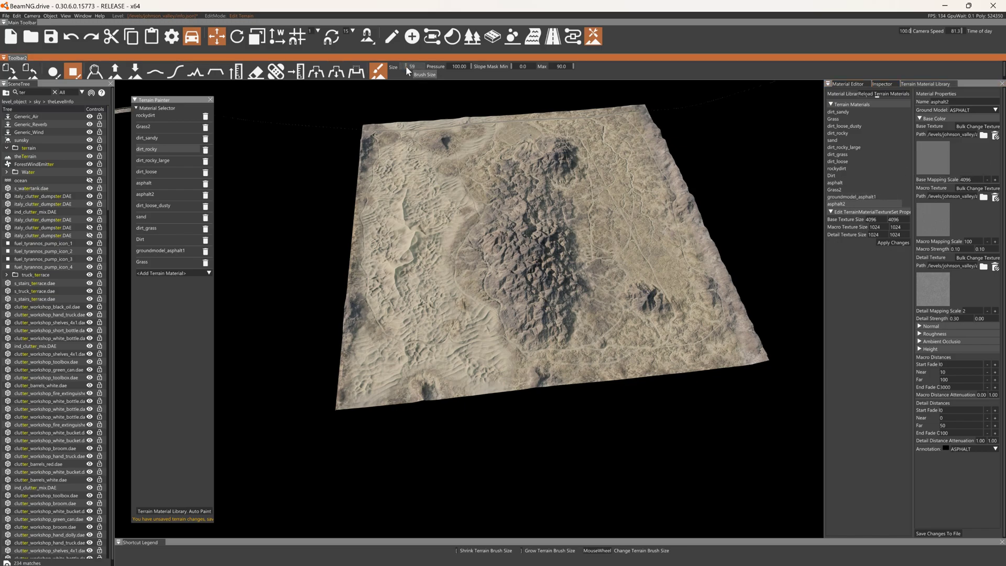
click(638, 232)
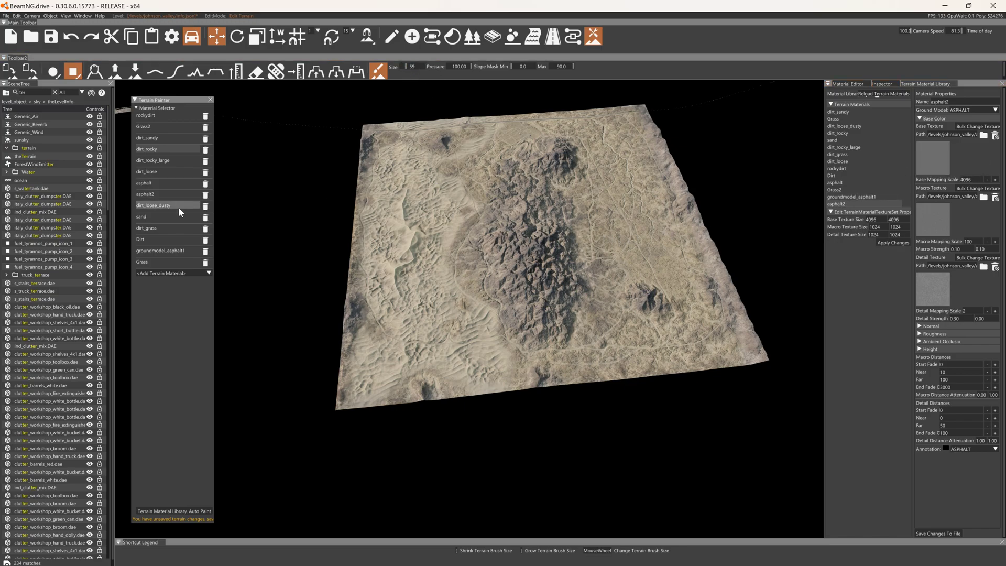
click(156, 183)
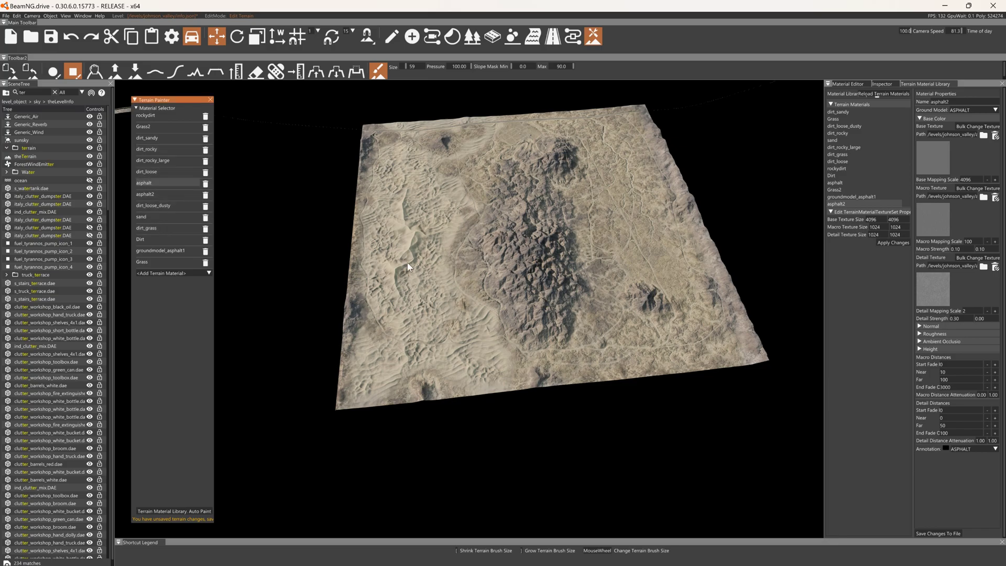
click(419, 70)
right_drag(406, 245, 415, 286)
key(w)
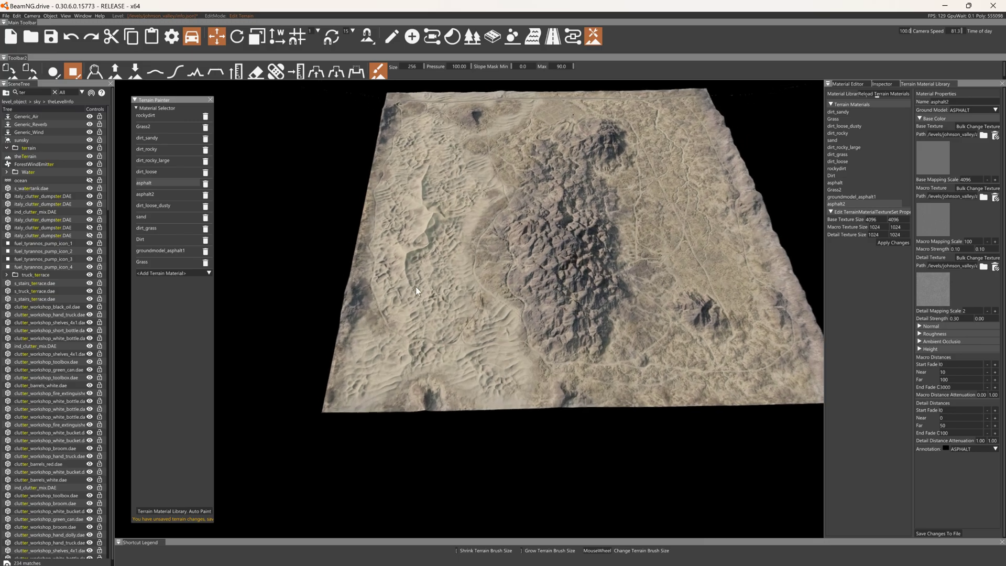
key(w)
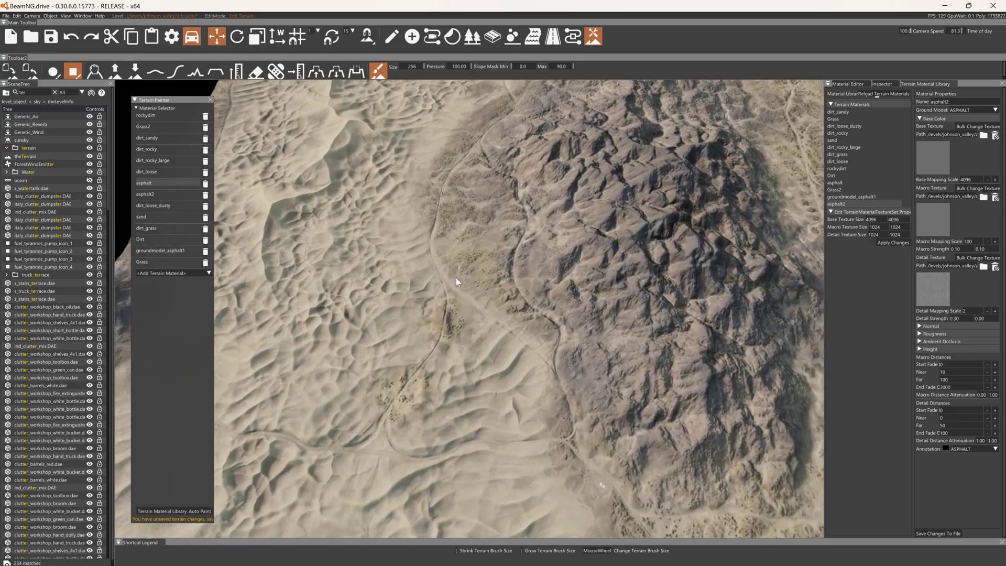
key(w)
drag(373, 245, 406, 279)
drag(481, 357, 441, 328)
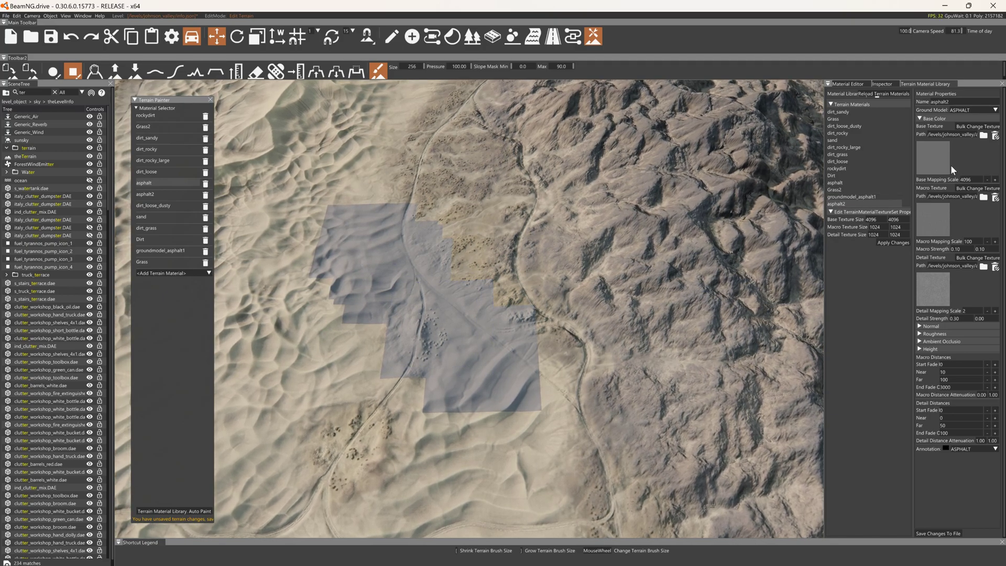
mouse_move(392, 207)
mouse_down()
mouse_move(345, 224)
mouse_move(285, 218)
mouse_up()
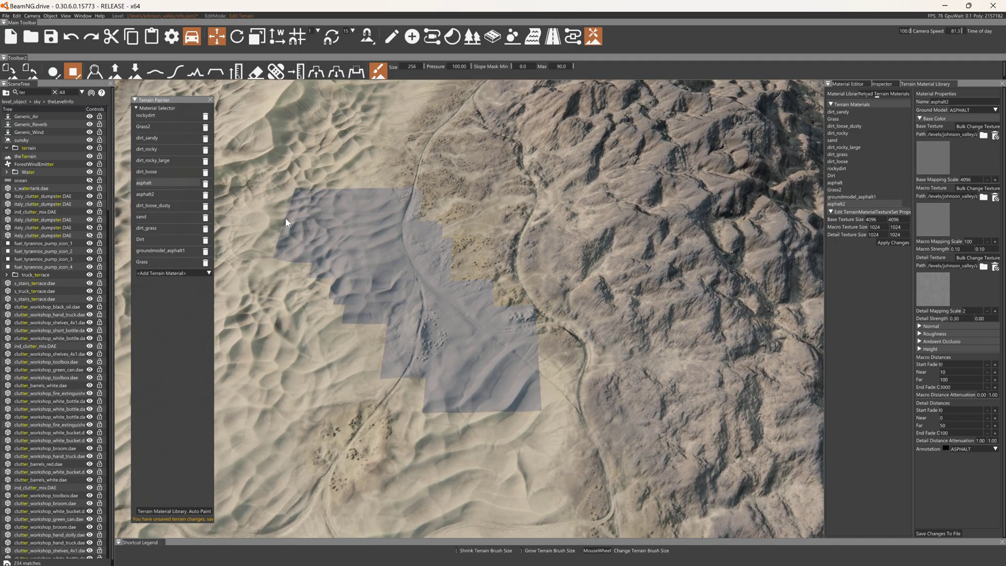
Paint over the whole asphalt patch with the dirt_loose_dusty material.
click(181, 206)
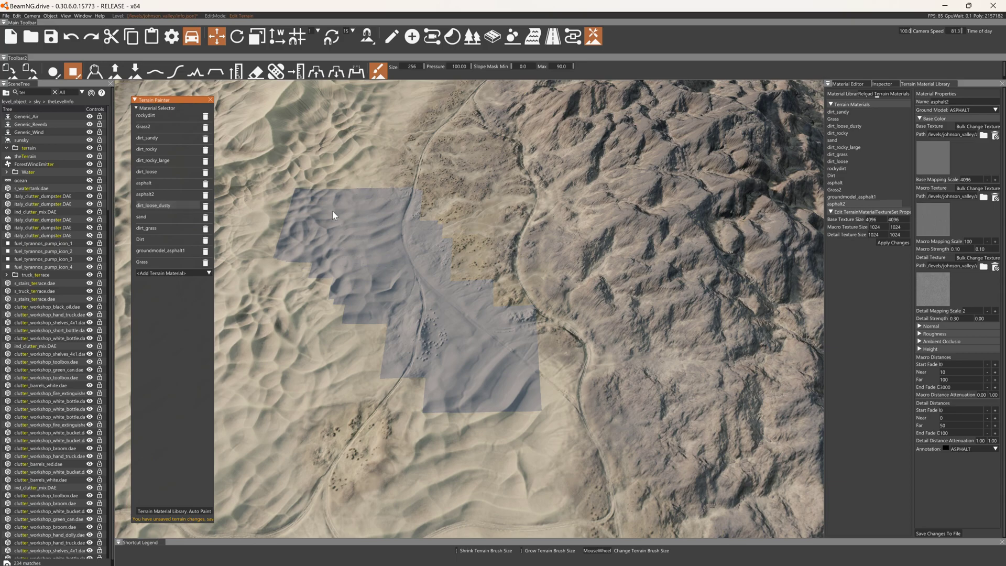
mouse_move(334, 224)
mouse_down()
mouse_move(325, 221)
mouse_move(372, 207)
mouse_up()
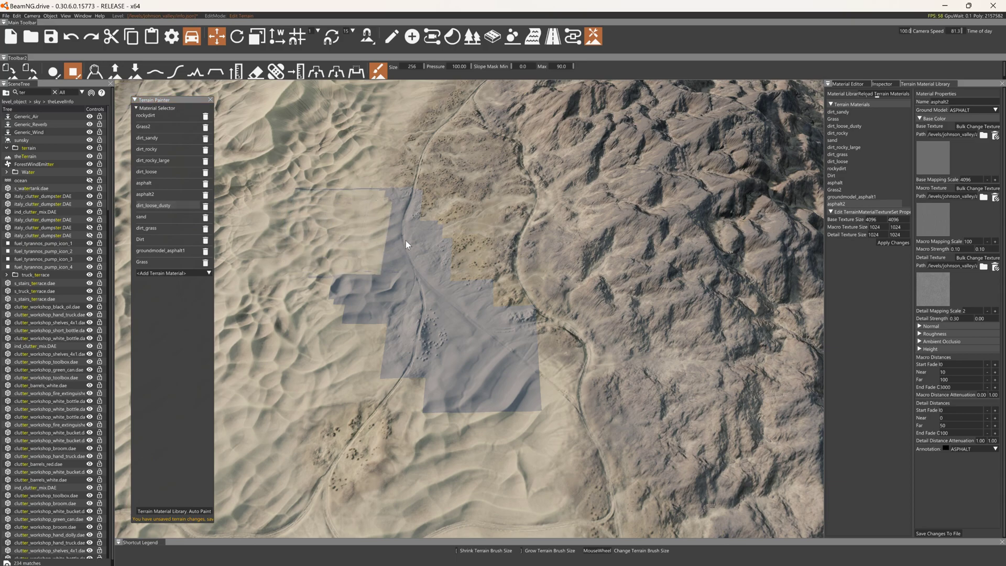
mouse_move(380, 317)
mouse_down()
mouse_move(520, 366)
mouse_move(420, 250)
mouse_up()
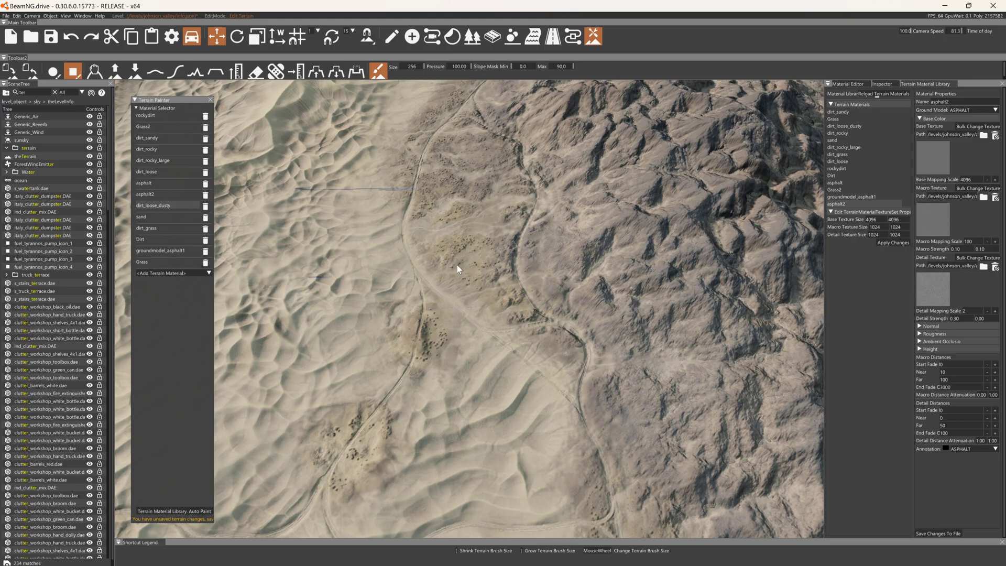
drag(457, 246, 321, 209)
Filter the scene tree by "grou" and hide all ground cover objects under Ground_cover_rocks, from dirt_rocky_large to dirt_weed.
right_drag(404, 207, 404, 262)
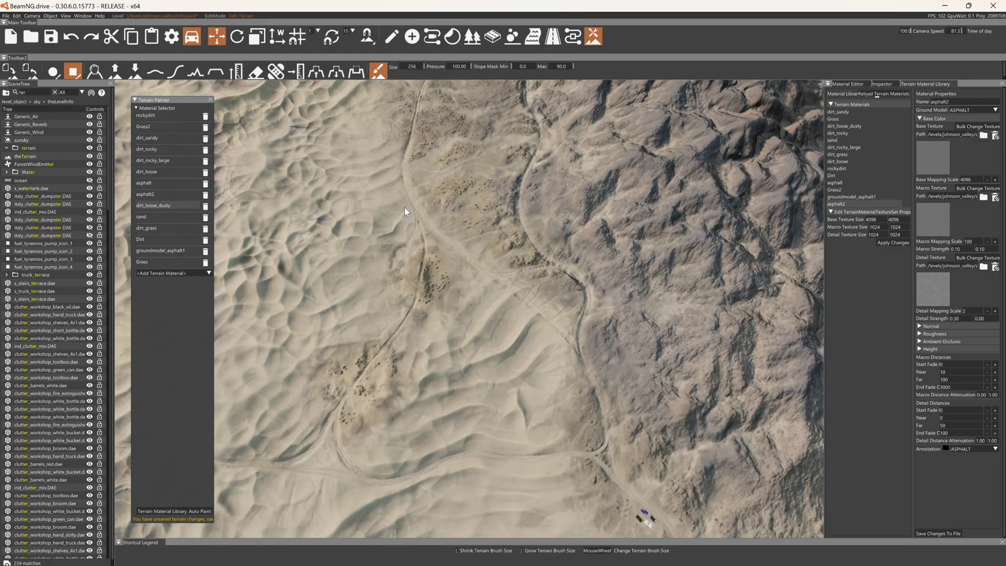
key(s)
right_drag(473, 225, 419, 251)
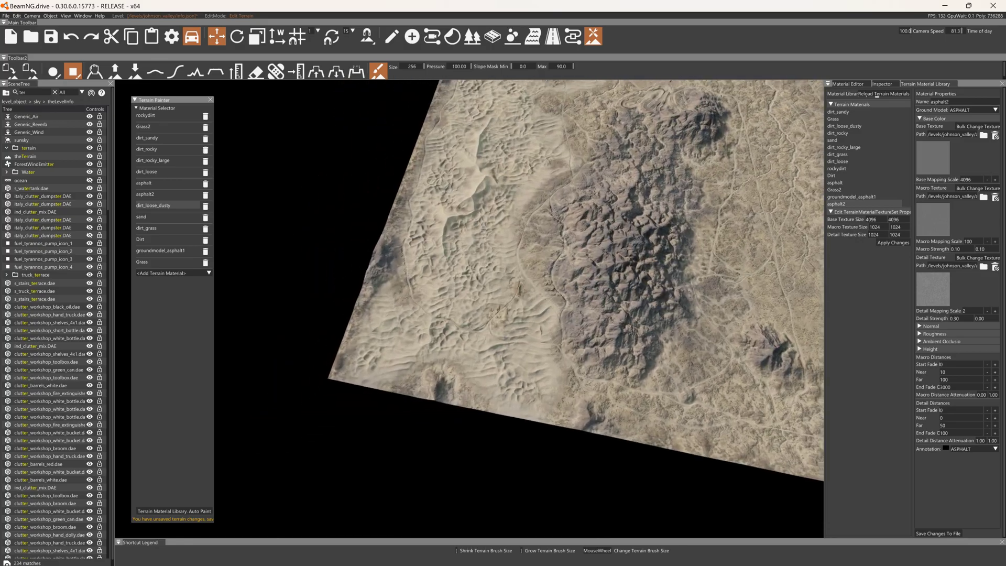
key(w)
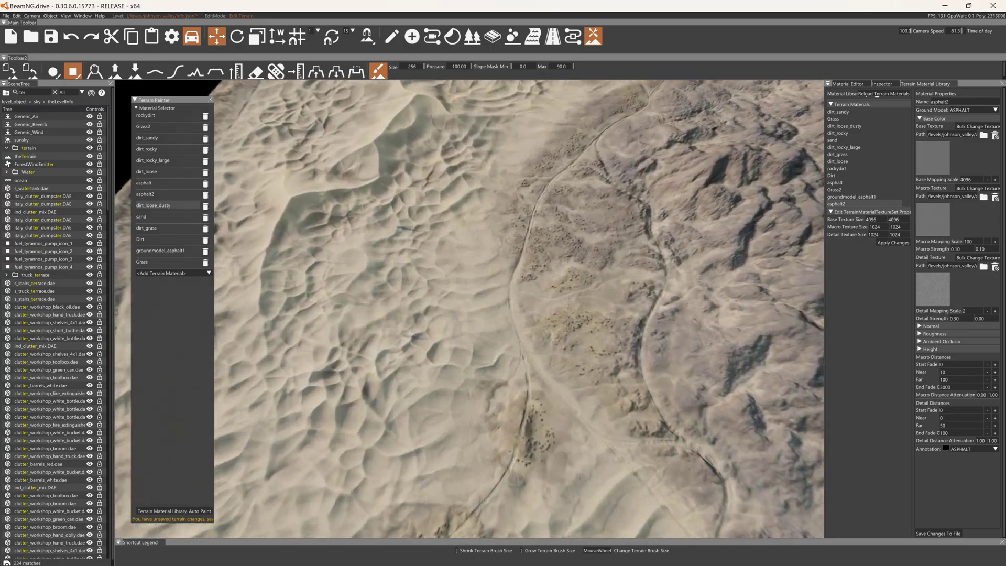
key(w)
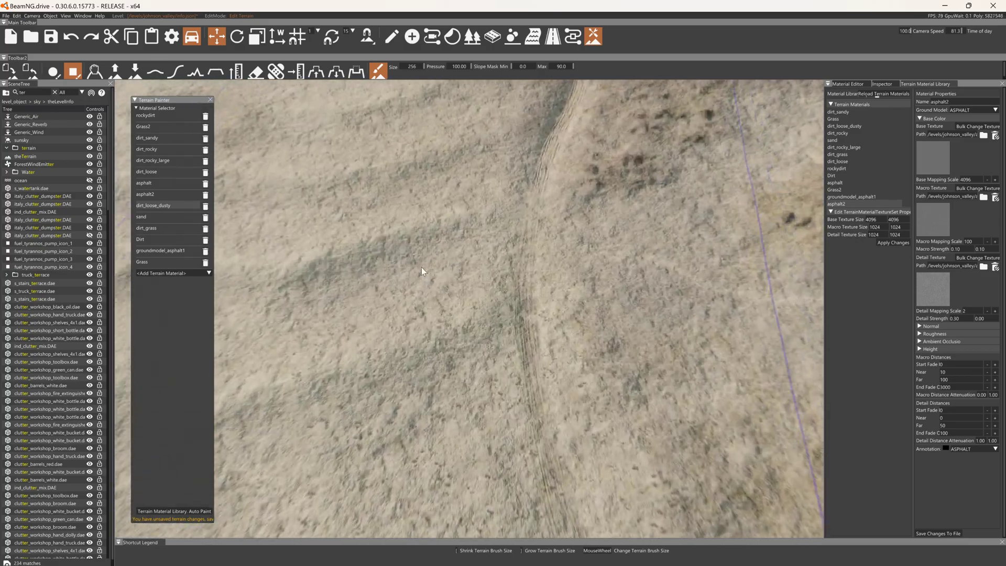
key(w)
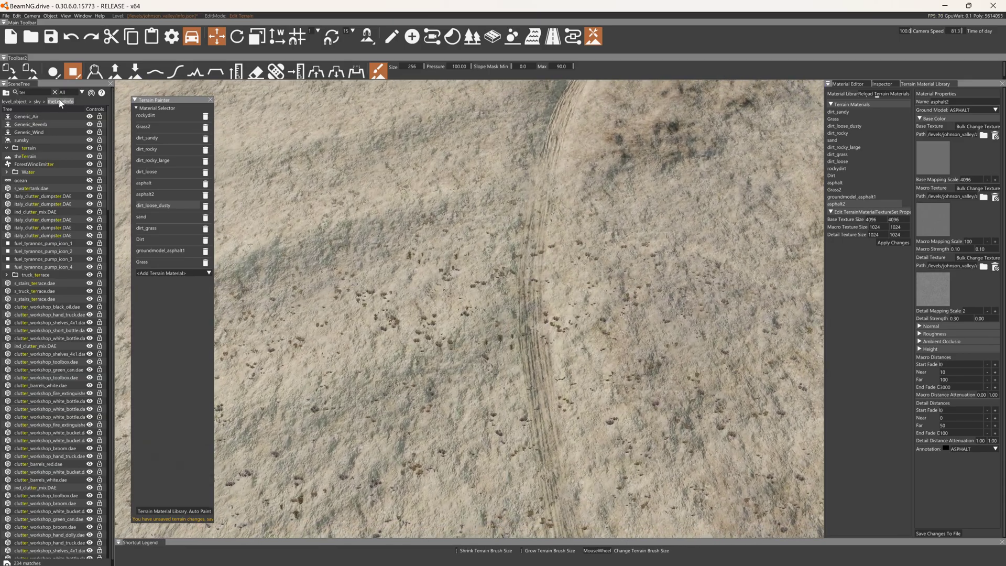
drag(45, 92, 2, 96)
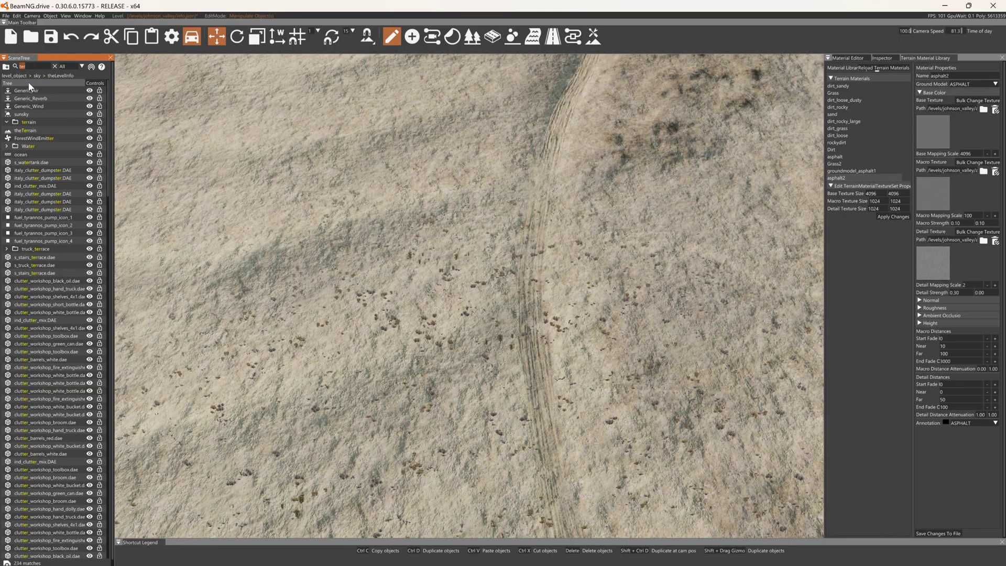
text(grou)
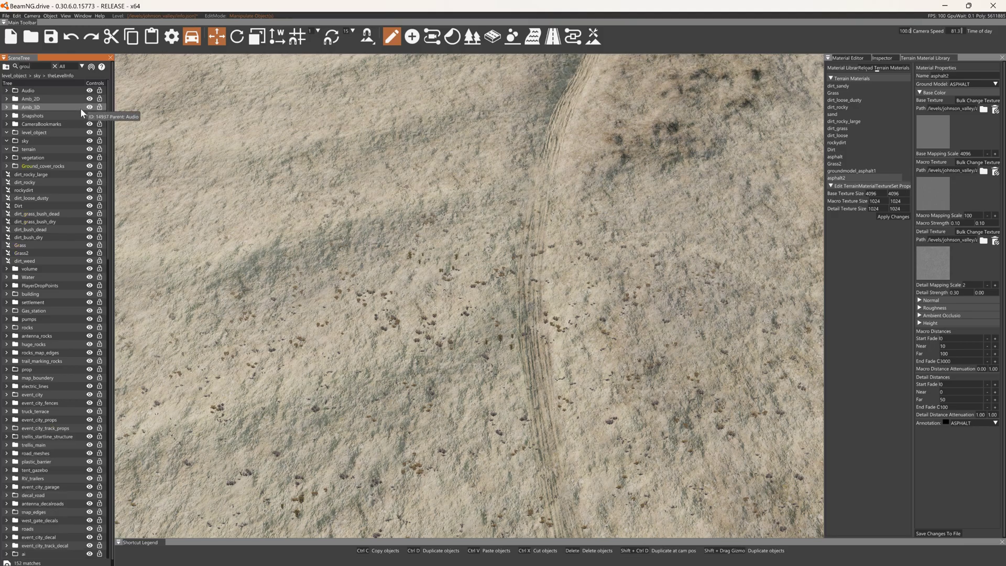
drag(90, 176, 90, 261)
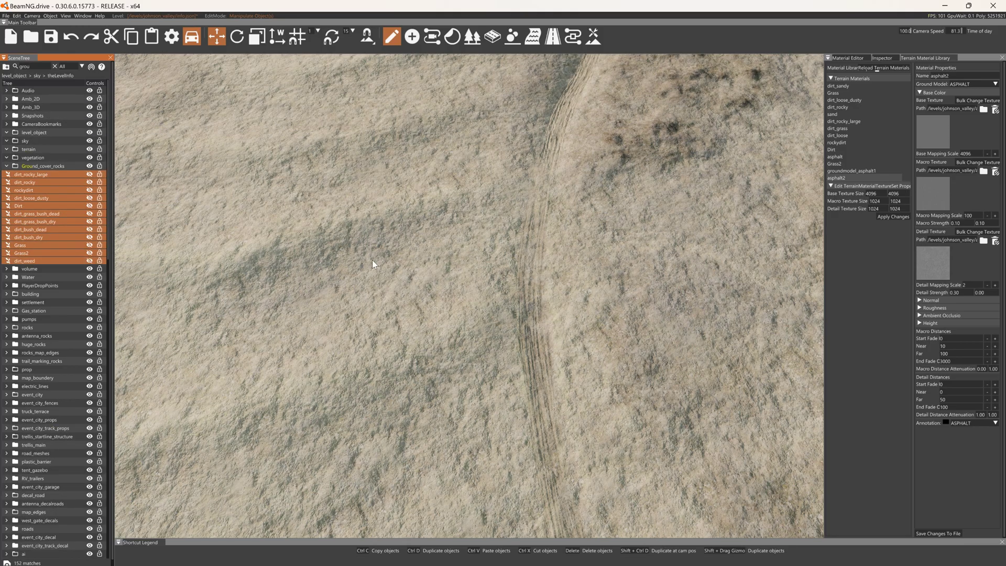
Return to terrain painting, set the brush size to 62, and view the sand beside the tire tracks up close.
click(592, 36)
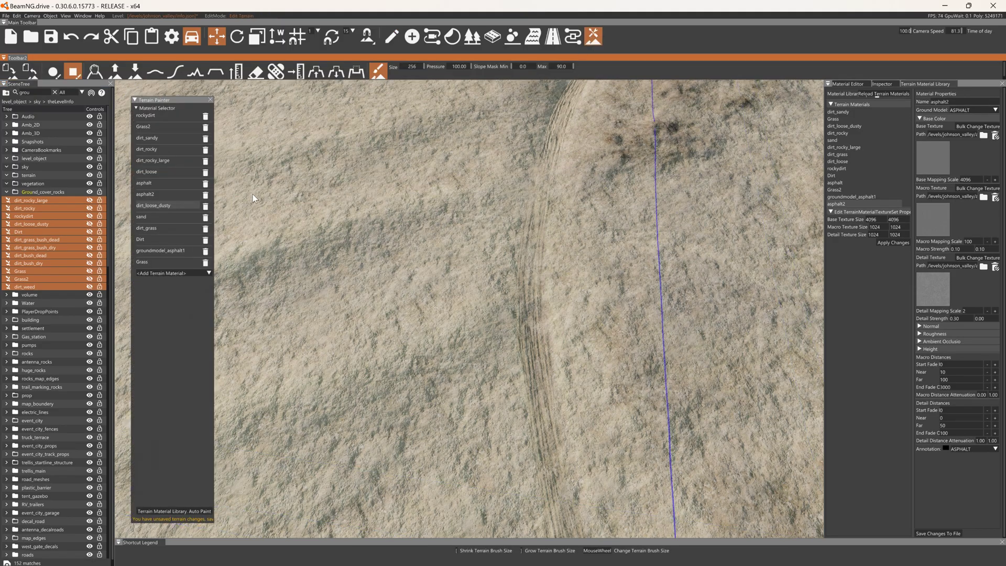
click(406, 66)
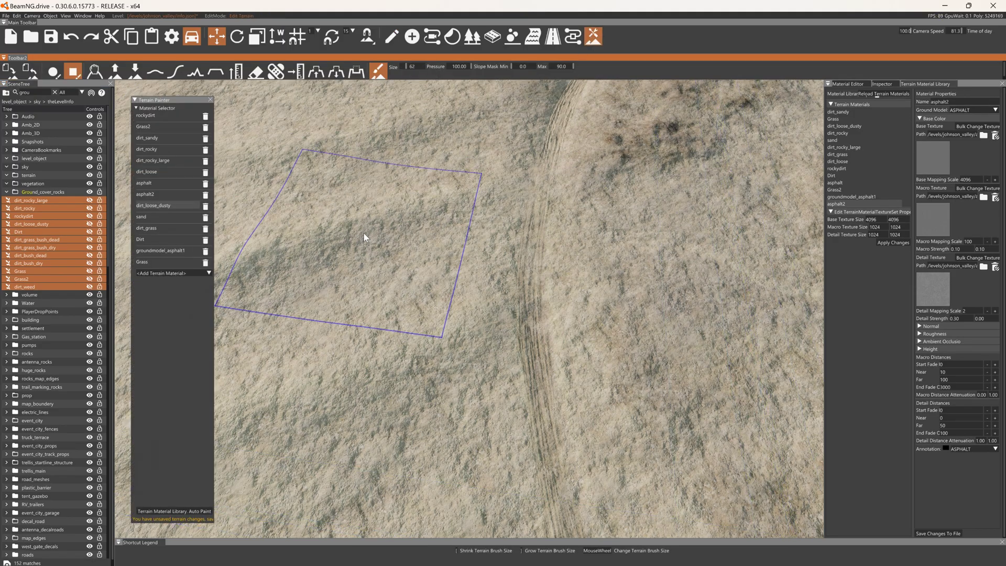
right_drag(360, 256, 545, 270)
key(w)
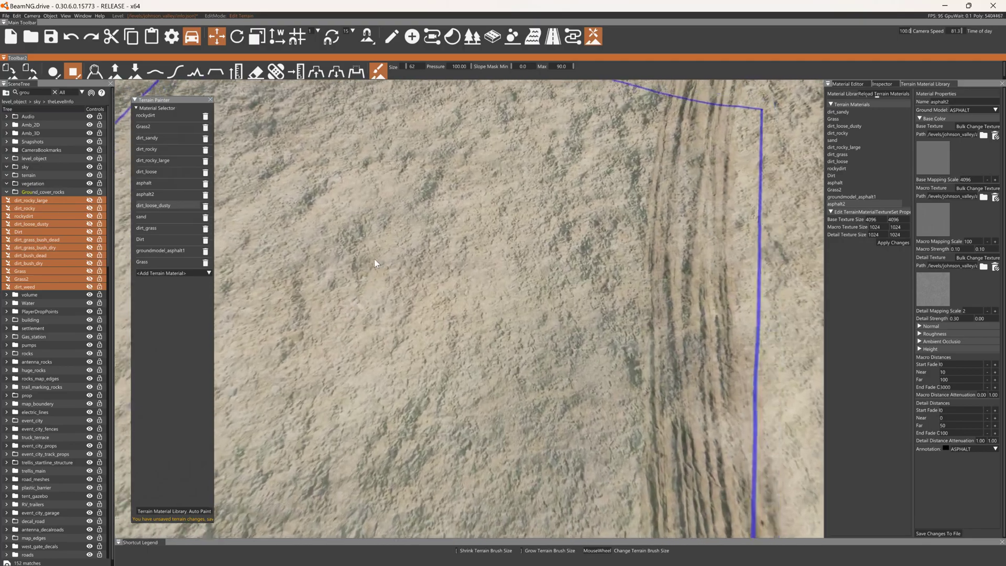
Examine how the dune surface's textures change from high above down to ground level, slowing the camera for the close range.
key(s)
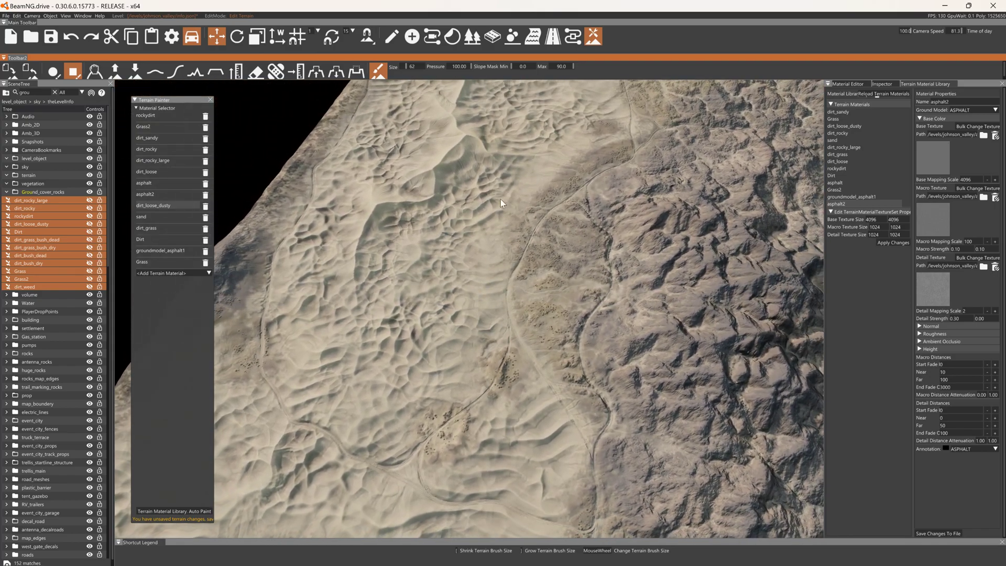
key(w)
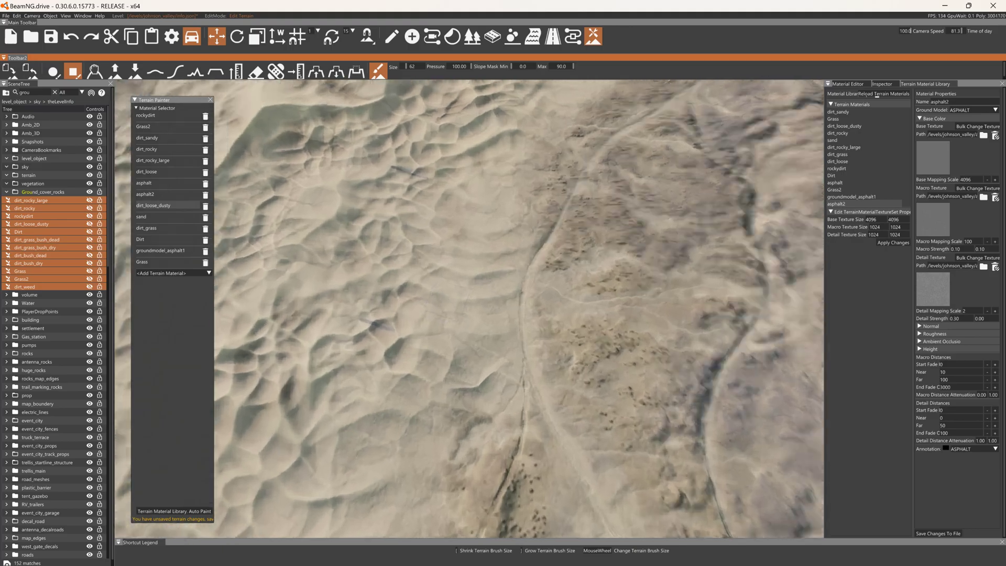
key(w)
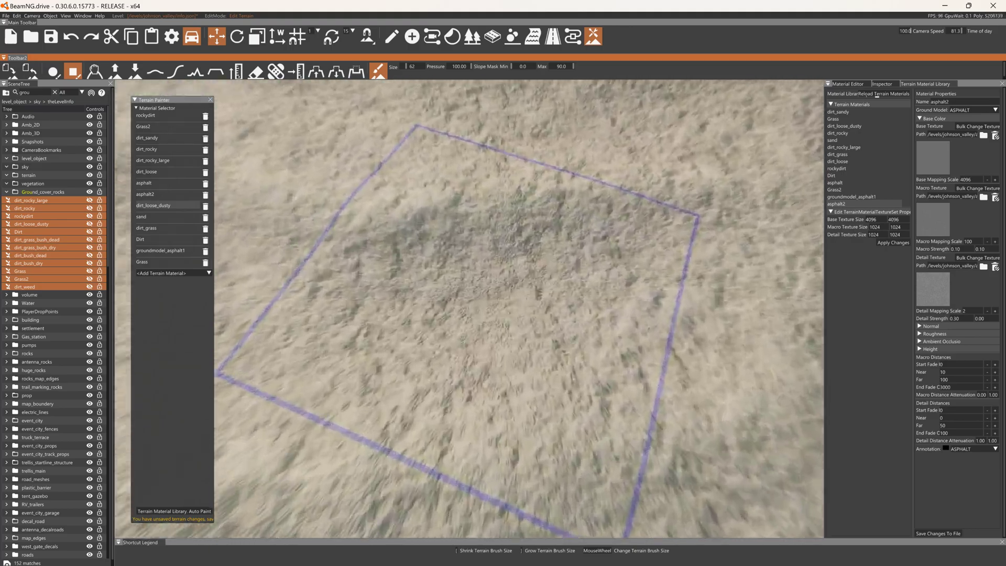
key(w)
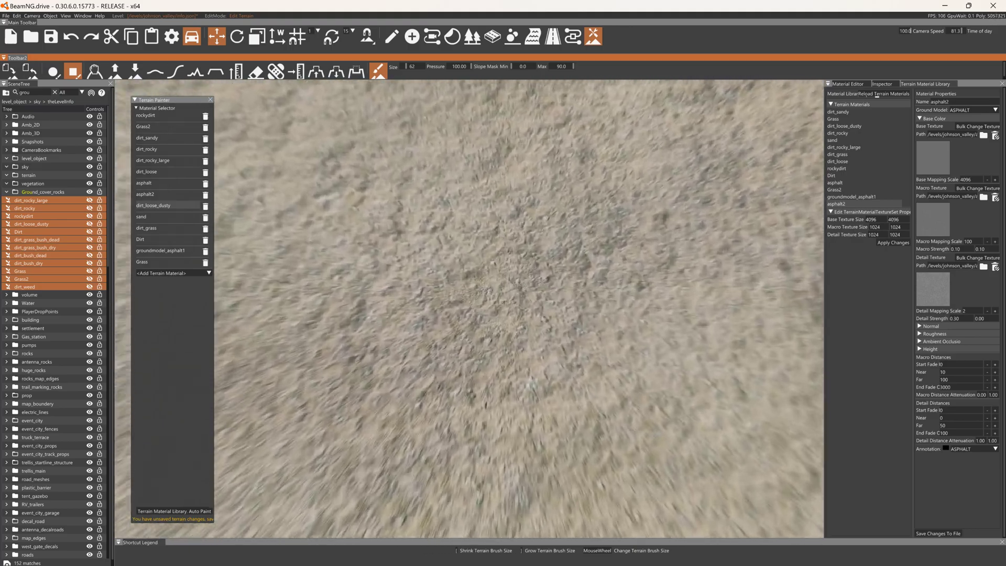
key(s)
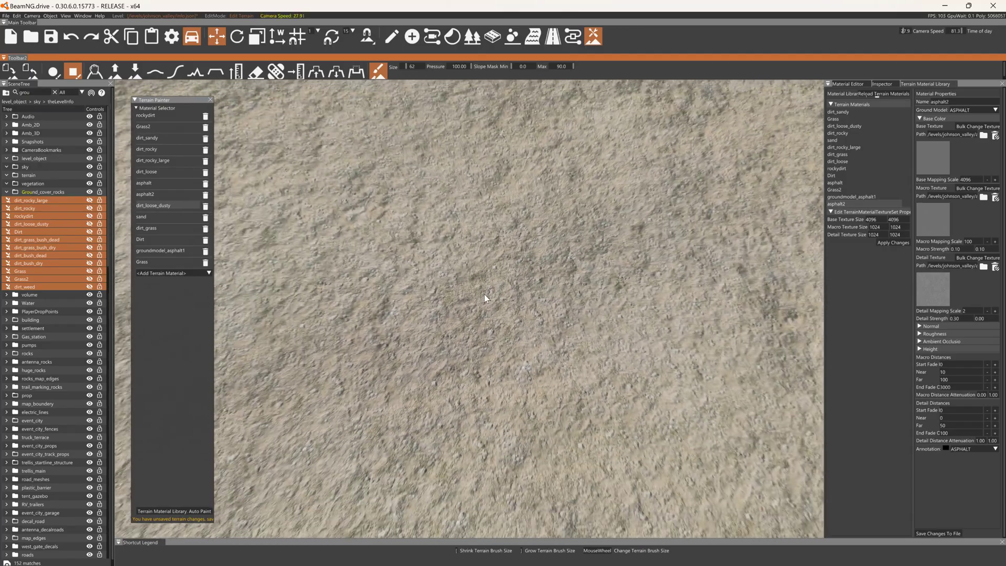
key(w)
scroll(484, 293, down, 9)
key(w)
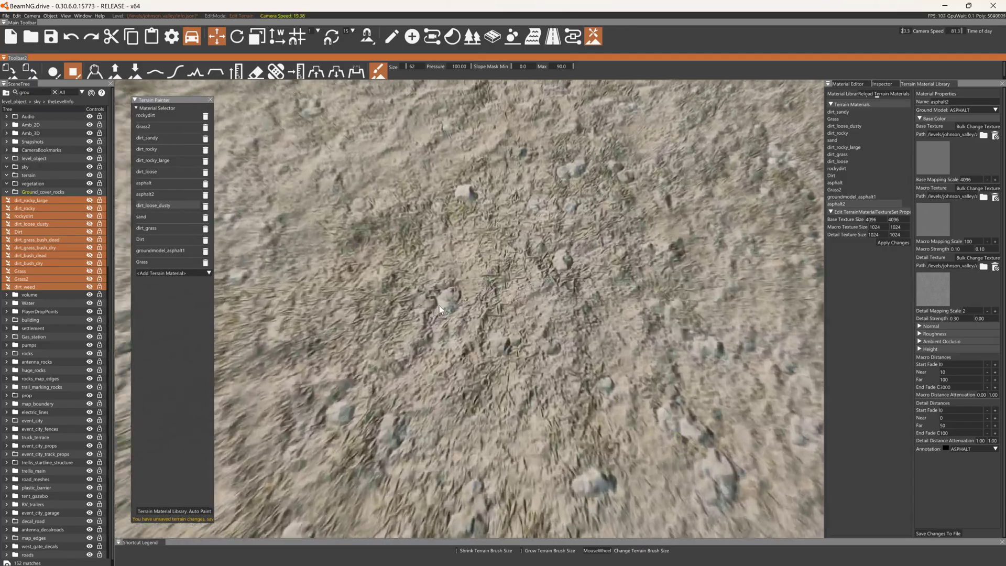
key(w)
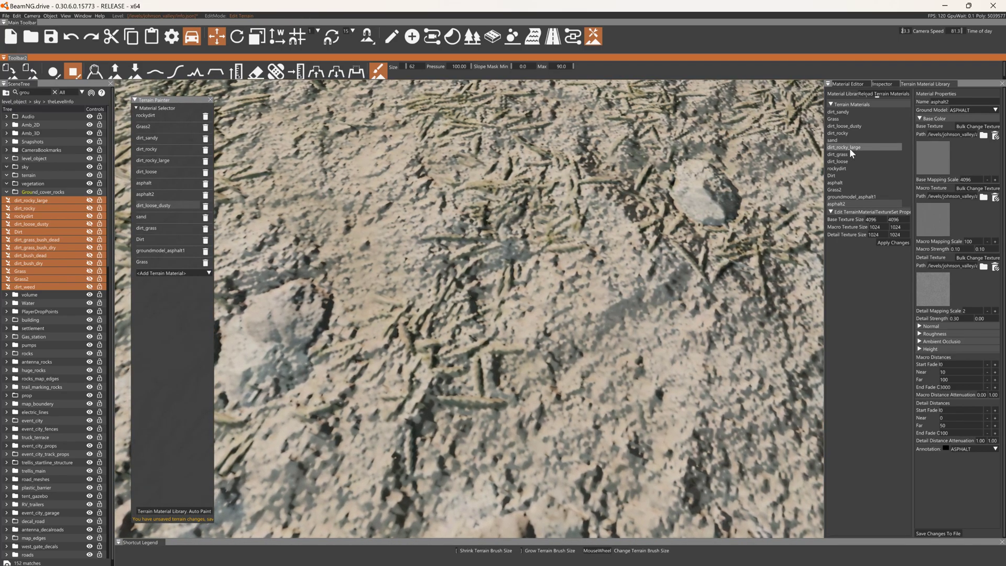
Show the dirt_loose_dusty material's properties, open the file browser for its detail texture, and close it without choosing a file.
click(851, 126)
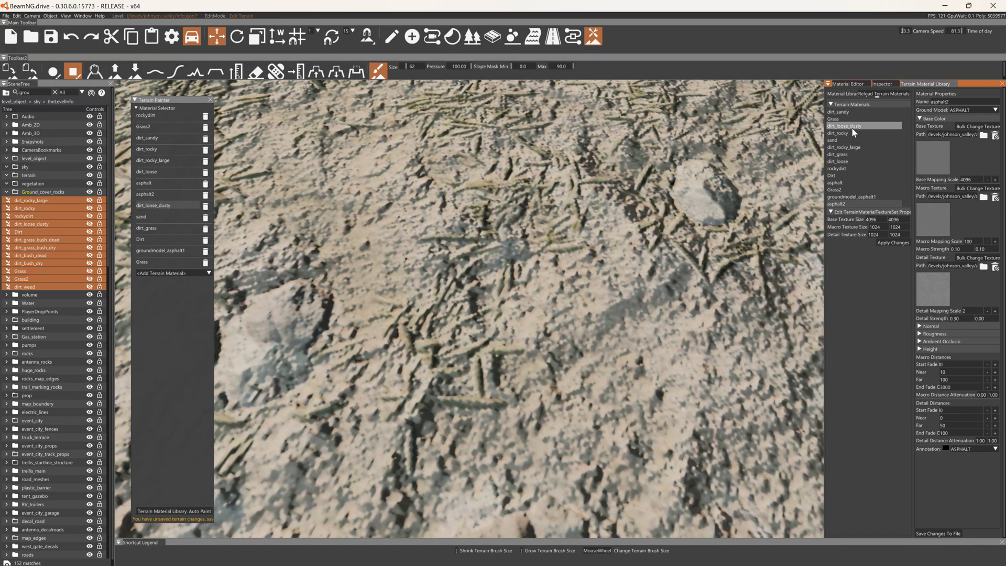
click(929, 296)
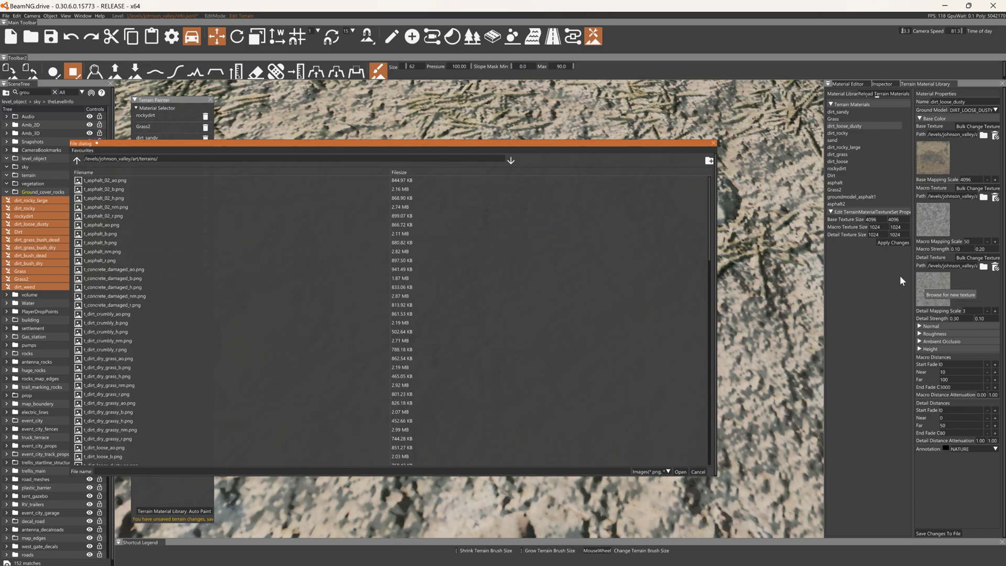
click(714, 142)
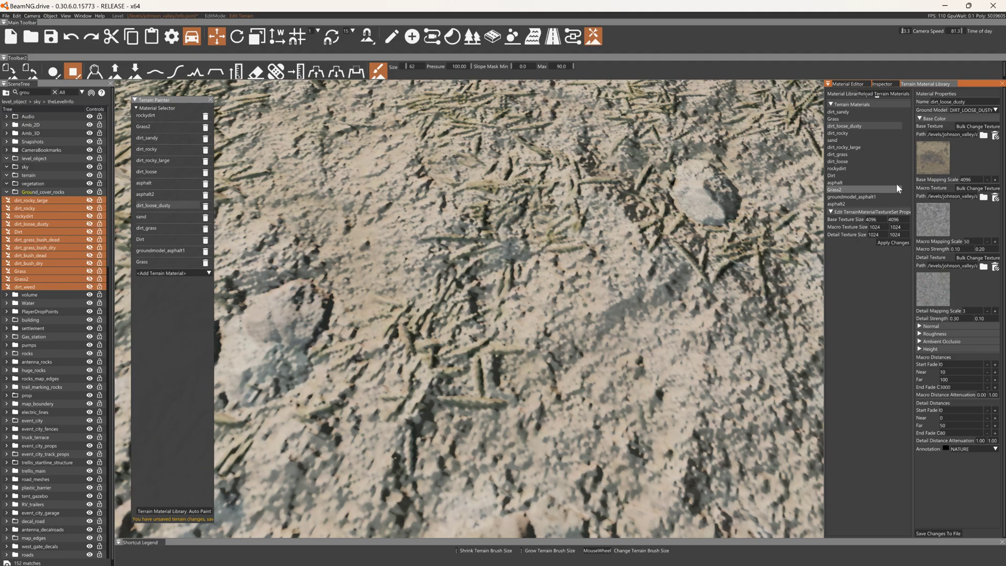
Examine how the dirt_loose_dusty ground's textures change from ground level to high above the tire tracks.
key(s)
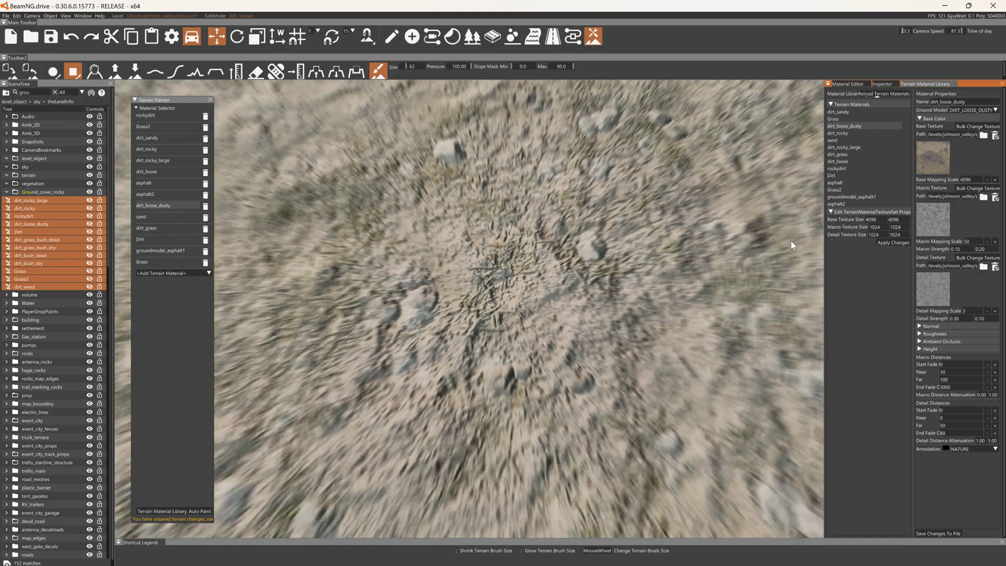
key(w)
key(s)
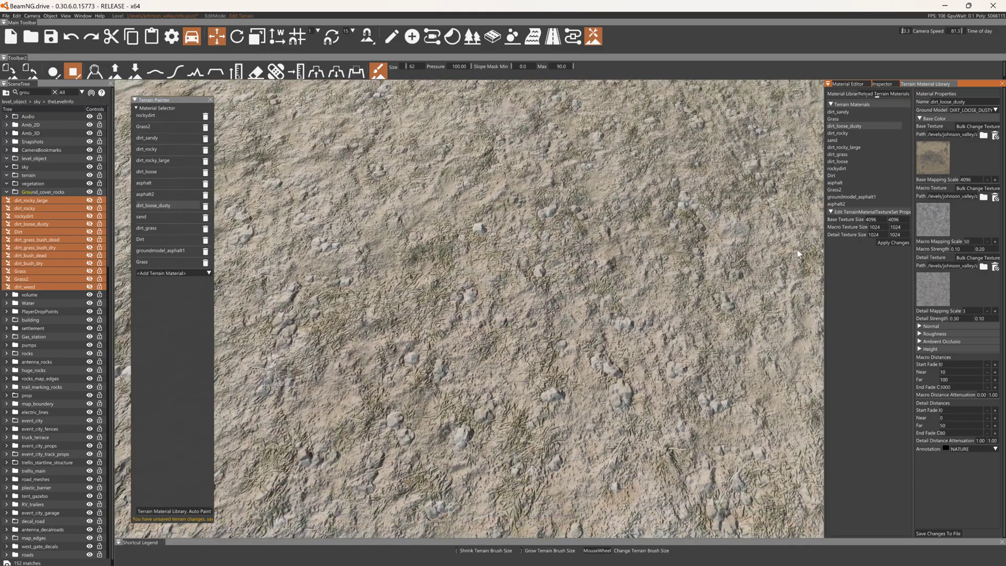
key(s)
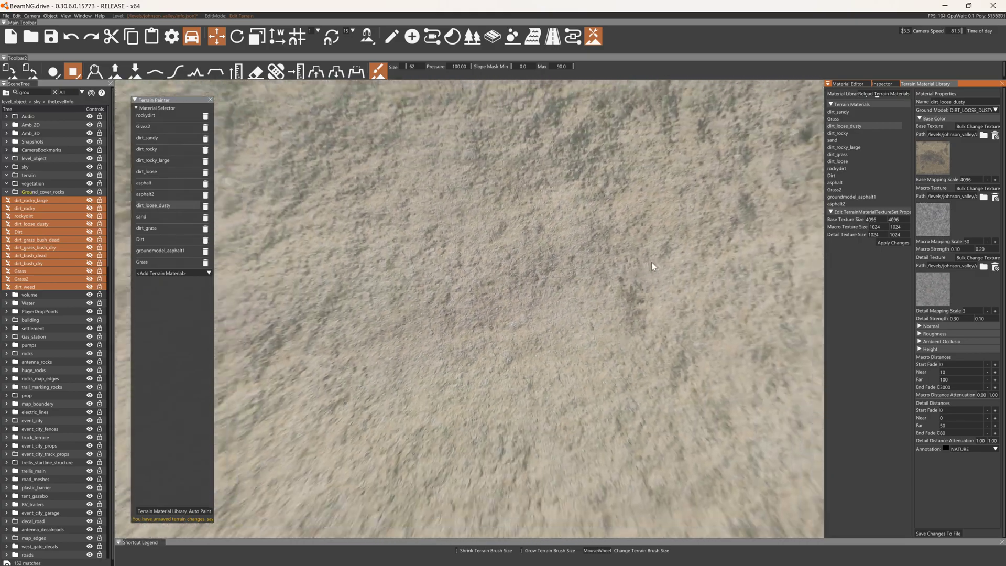
key(s)
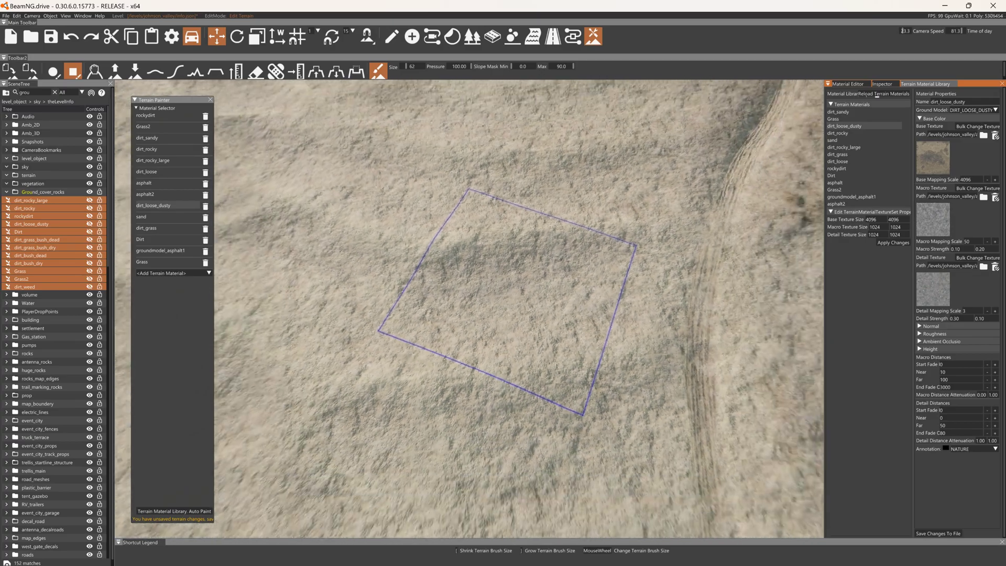
key(d)
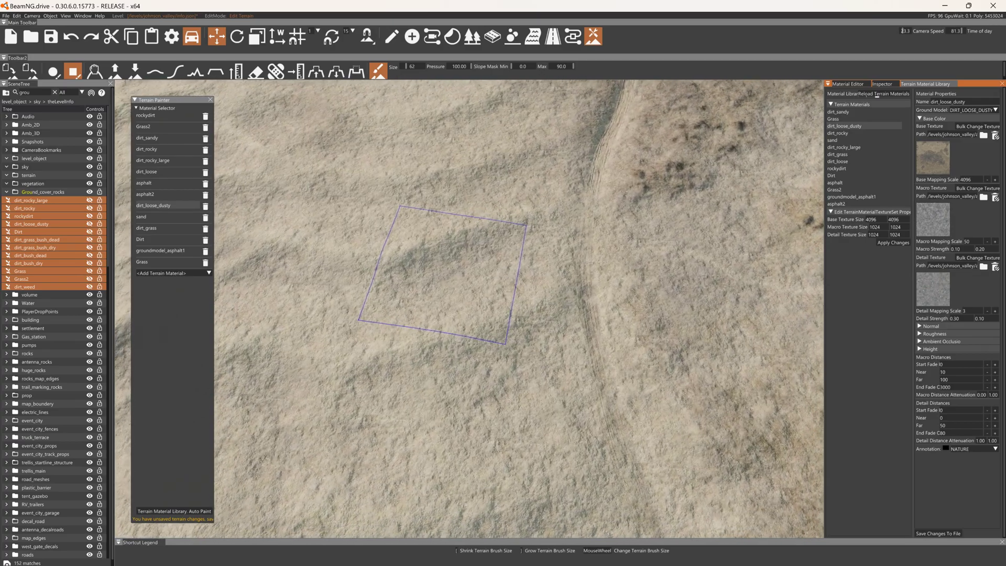
key(w)
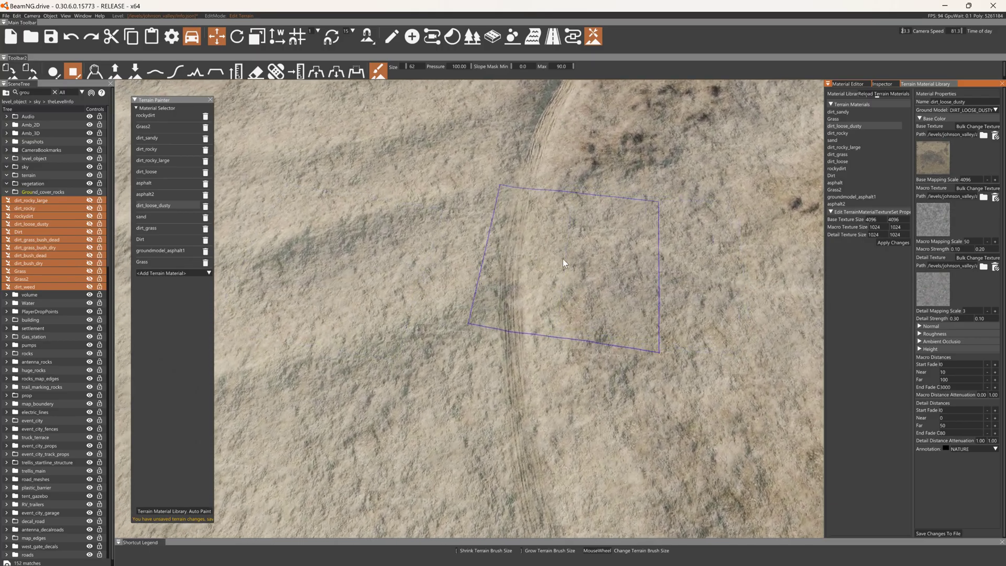
Paint the sand material over the slopes around the tire tracks and view the rippled surface from a low angle.
click(156, 216)
mouse_move(341, 233)
mouse_down()
mouse_move(300, 187)
mouse_move(299, 284)
mouse_move(348, 299)
mouse_move(401, 240)
mouse_move(272, 181)
mouse_move(507, 197)
mouse_move(385, 259)
mouse_move(529, 301)
mouse_up()
right_drag(529, 300, 380, 242)
mouse_move(379, 238)
mouse_down()
mouse_move(384, 378)
mouse_move(519, 234)
mouse_up()
mouse_move(519, 235)
right_down()
mouse_move(498, 276)
mouse_move(573, 184)
right_up()
mouse_move(573, 184)
mouse_down()
mouse_move(530, 184)
mouse_move(507, 238)
mouse_move(655, 320)
mouse_move(677, 248)
mouse_move(508, 256)
mouse_up()
mouse_move(508, 257)
right_down()
mouse_move(531, 237)
mouse_move(446, 241)
mouse_move(520, 238)
right_up()
key(w)
key(w)
key(d)
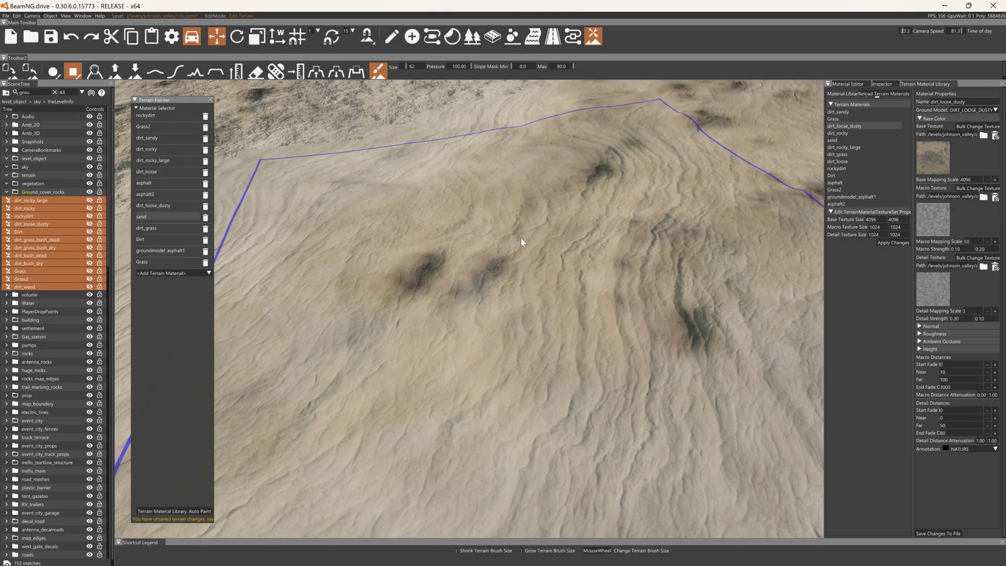
key(s)
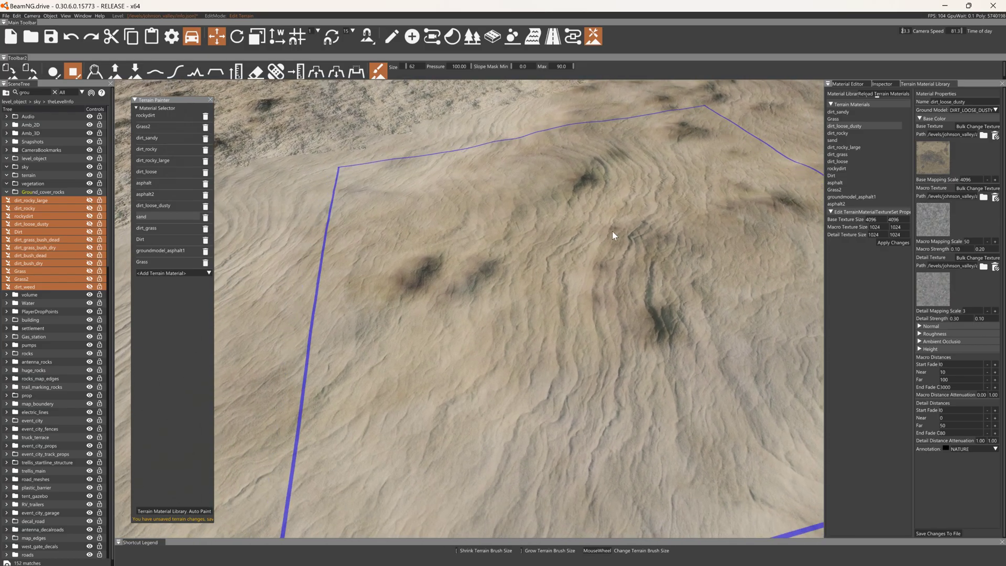
Switch to the BeamNG 0.30 user folder in File Explorer and open levels, New, art, terrains, Sand.
click(944, 5)
double_click(863, 38)
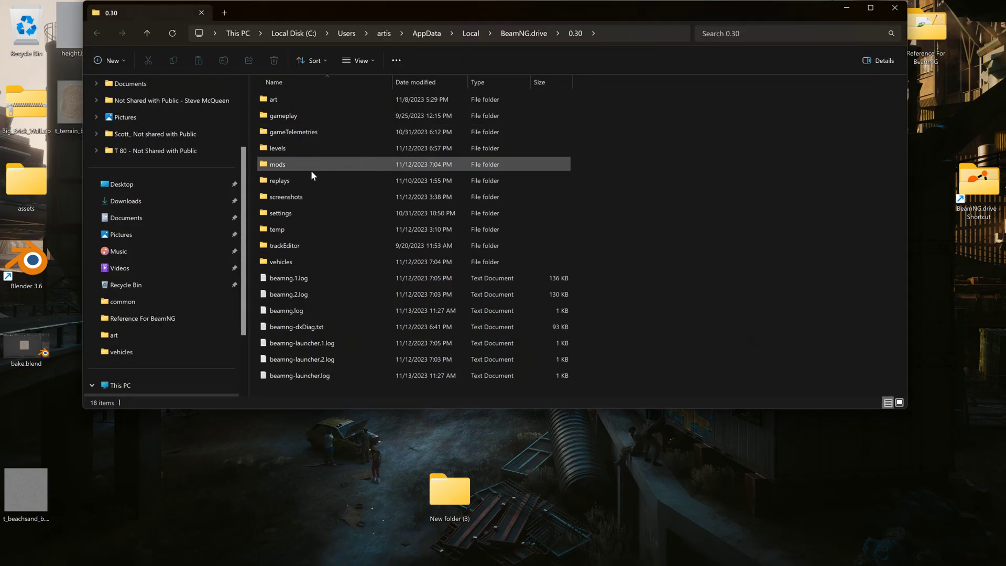
double_click(282, 150)
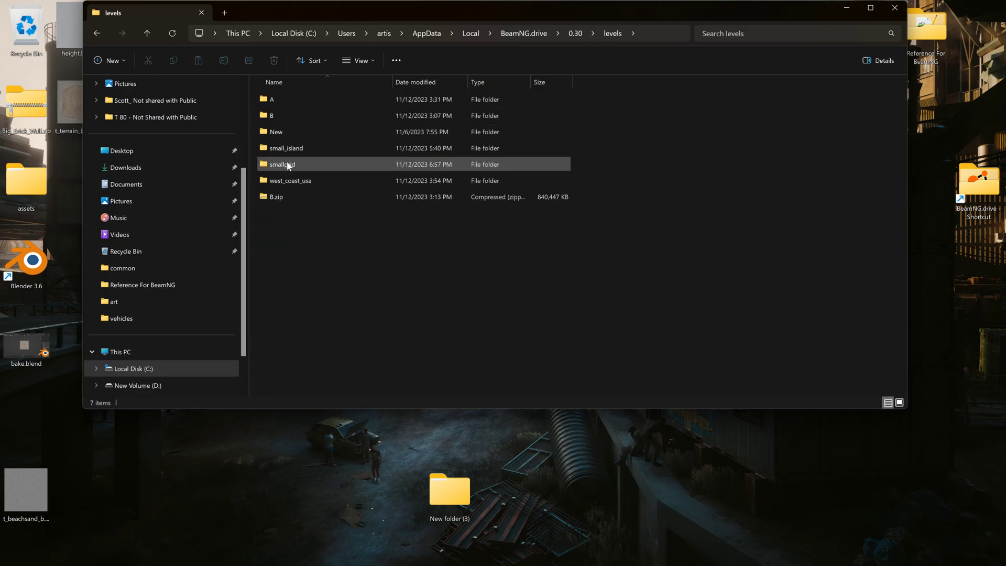
double_click(279, 133)
double_click(282, 101)
double_click(291, 197)
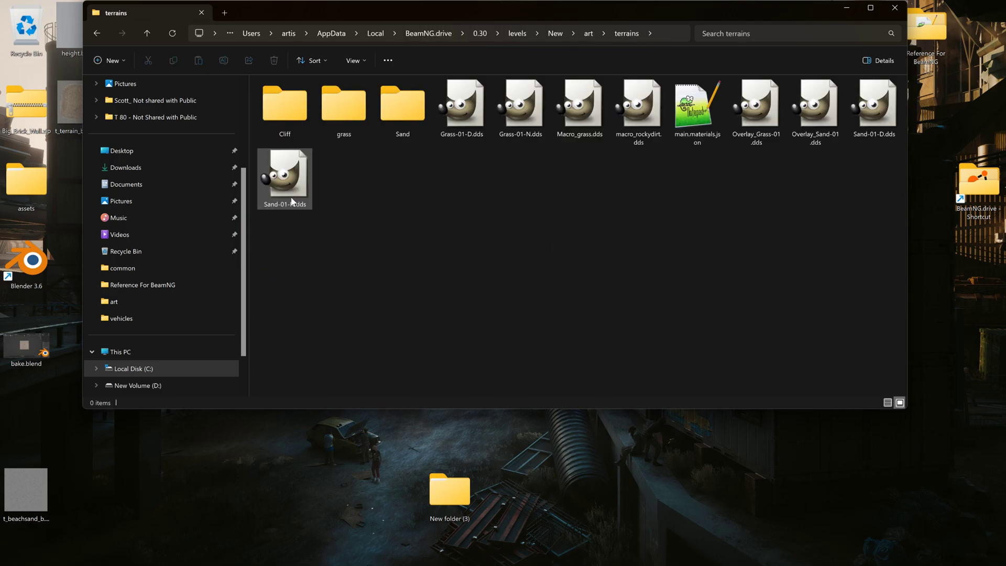
double_click(393, 116)
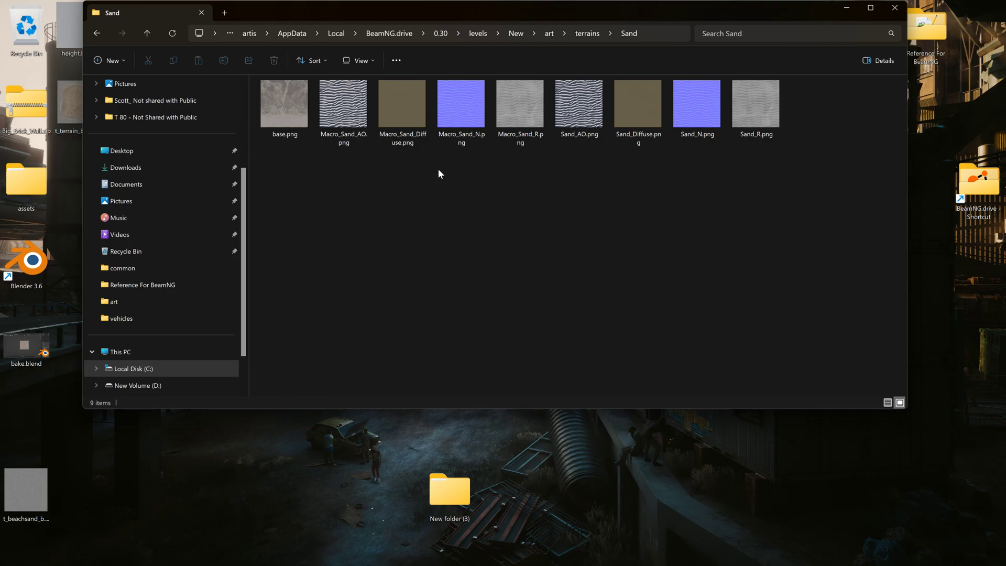
View Macro_Sand_Diffuse.png at full size, return to the Sand folder's texture maps, and minimize the folder window.
double_click(413, 109)
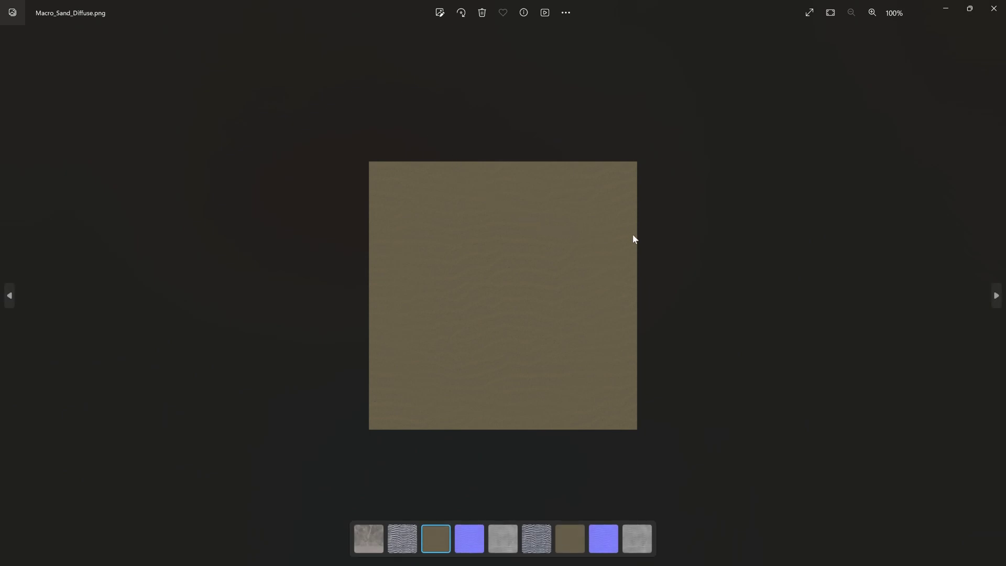
click(994, 9)
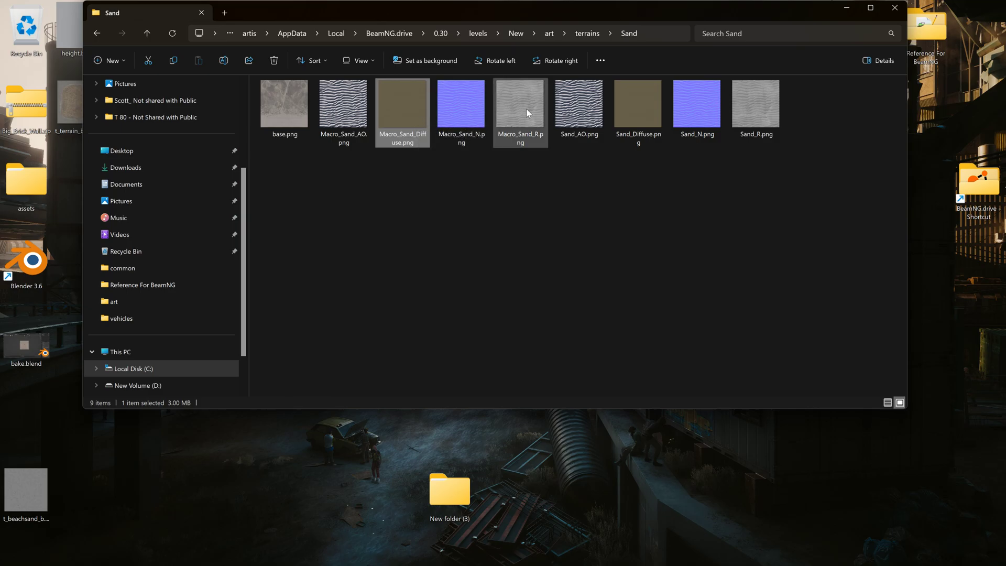
mouse_move(526, 109)
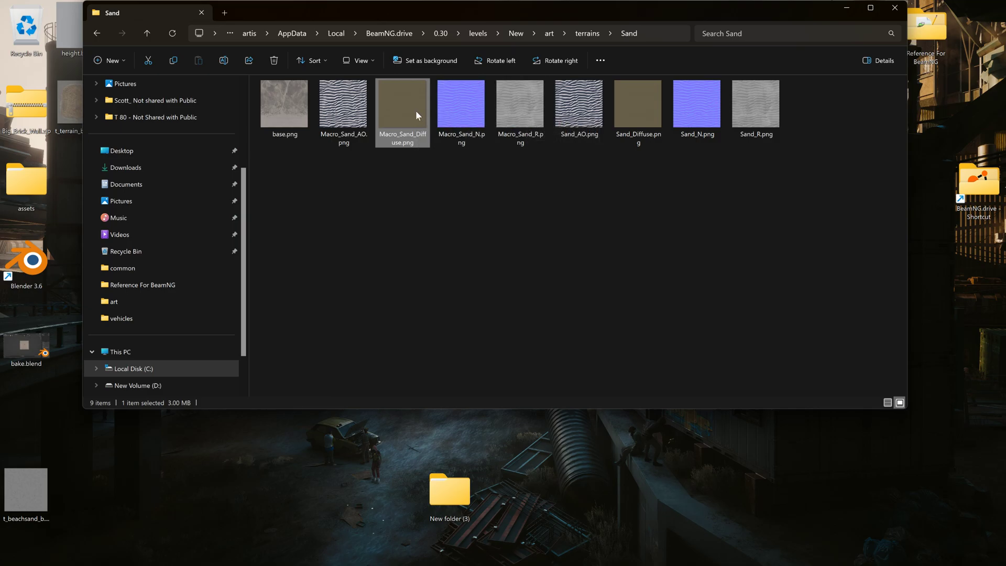
mouse_move(417, 112)
click(846, 8)
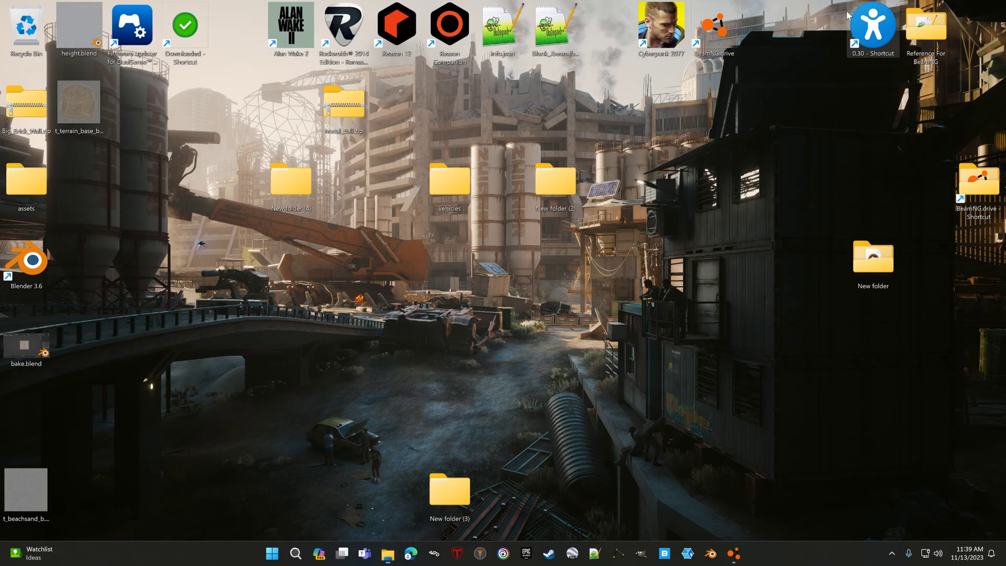
Open bake.blend from the desktop in Blender and switch to the Shading workspace.
click(712, 553)
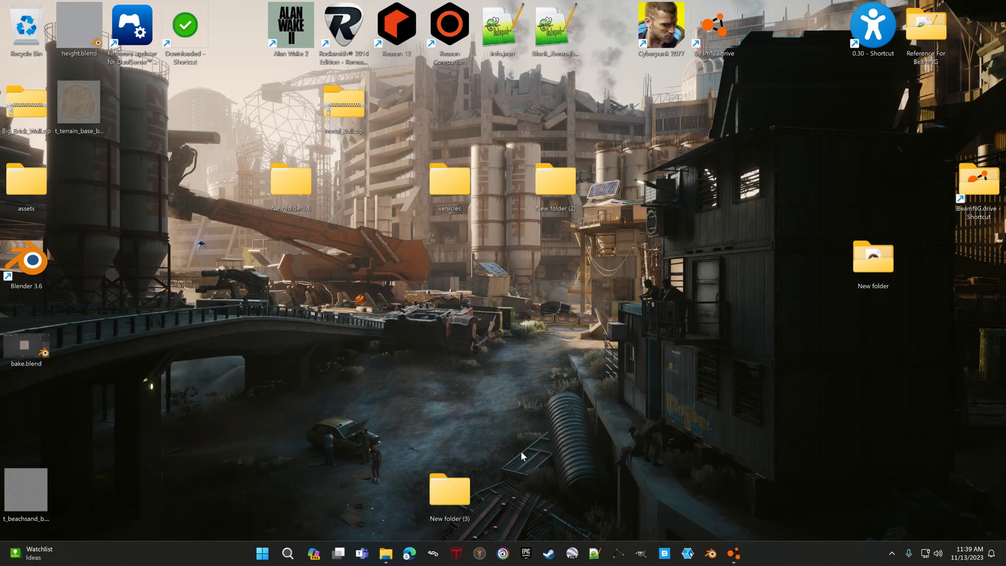
double_click(30, 344)
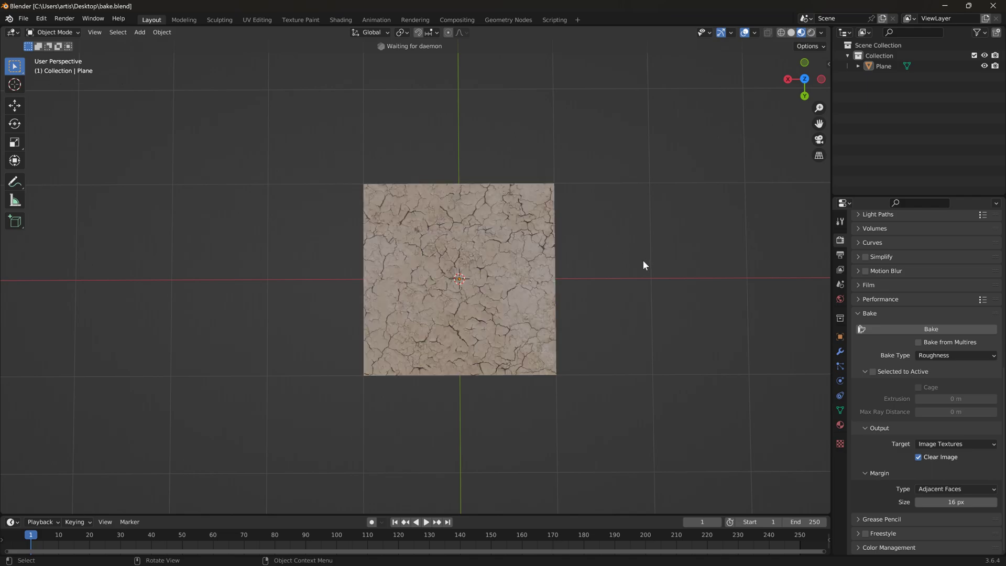
scroll(628, 281, up, 4)
shift+middle_drag(756, 230, 728, 232)
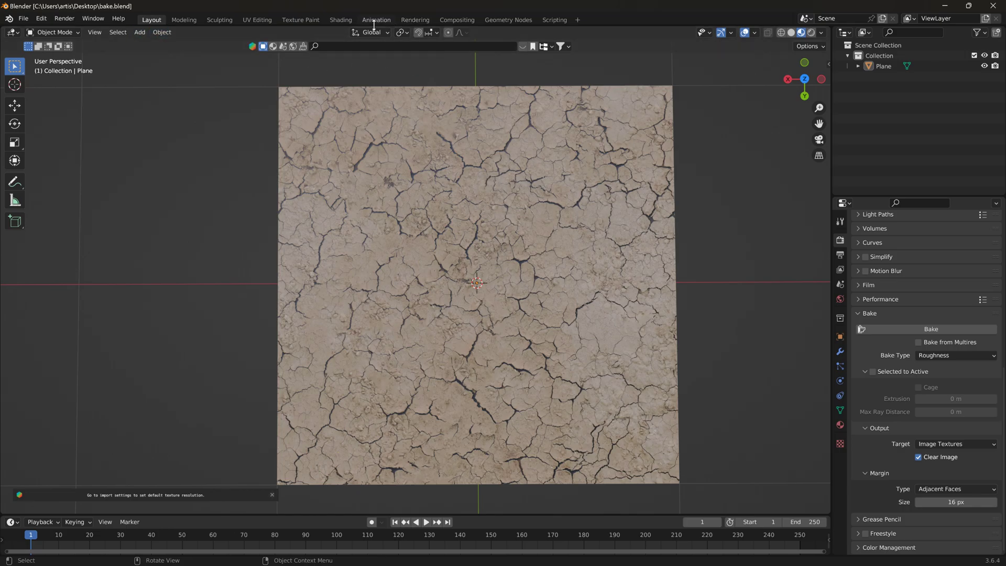
click(338, 19)
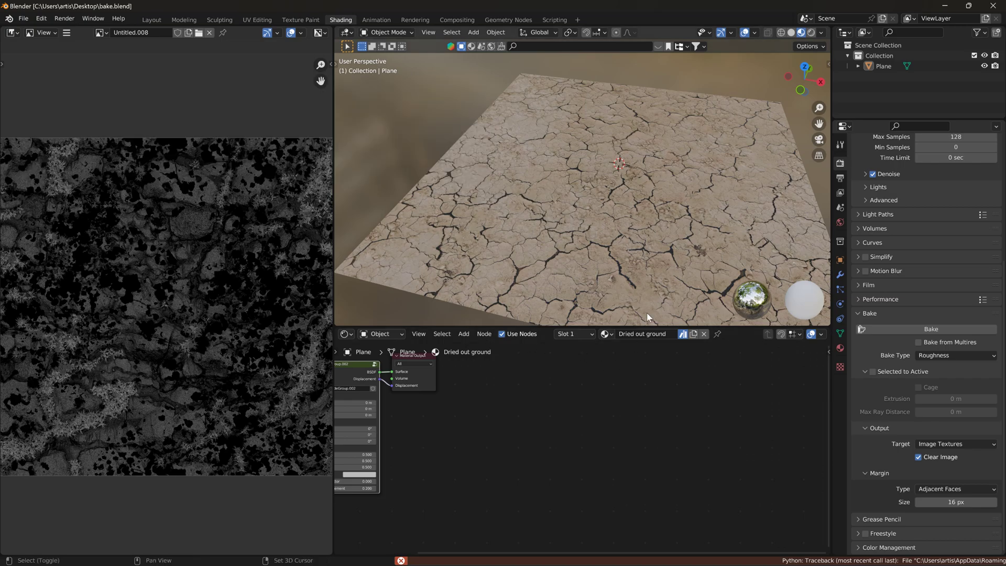
Select the cracked-ground plane and add an Image Texture node in empty space beside the Material Output node.
click(619, 256)
click(463, 334)
mouse_move(482, 371)
mouse_move(489, 393)
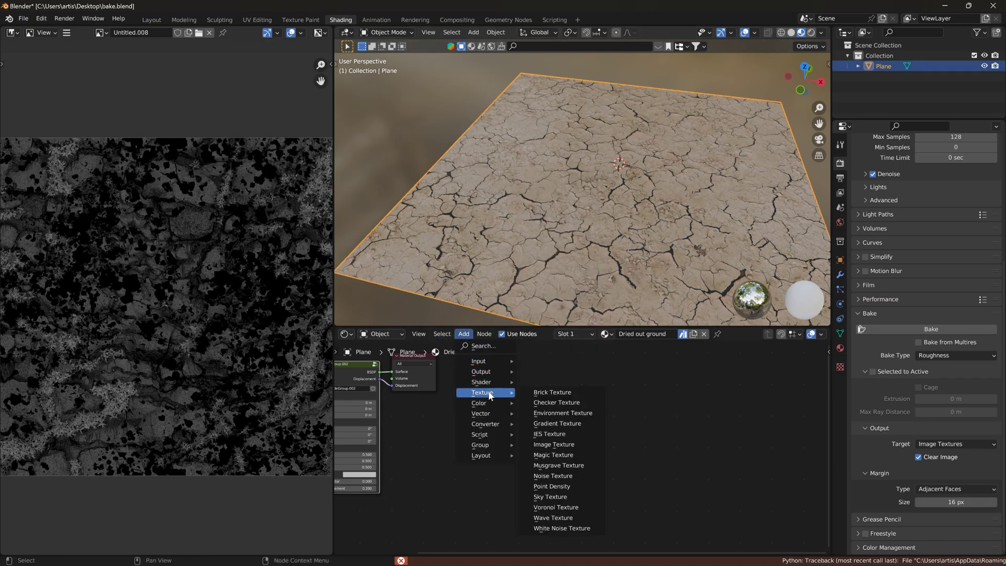
click(553, 444)
click(560, 419)
Switch to BeamNG to check the base texture size in the terrain material library, and return to Blender.
key(alt+Tab)
key(alt+Tab)
key(alt+Tab)
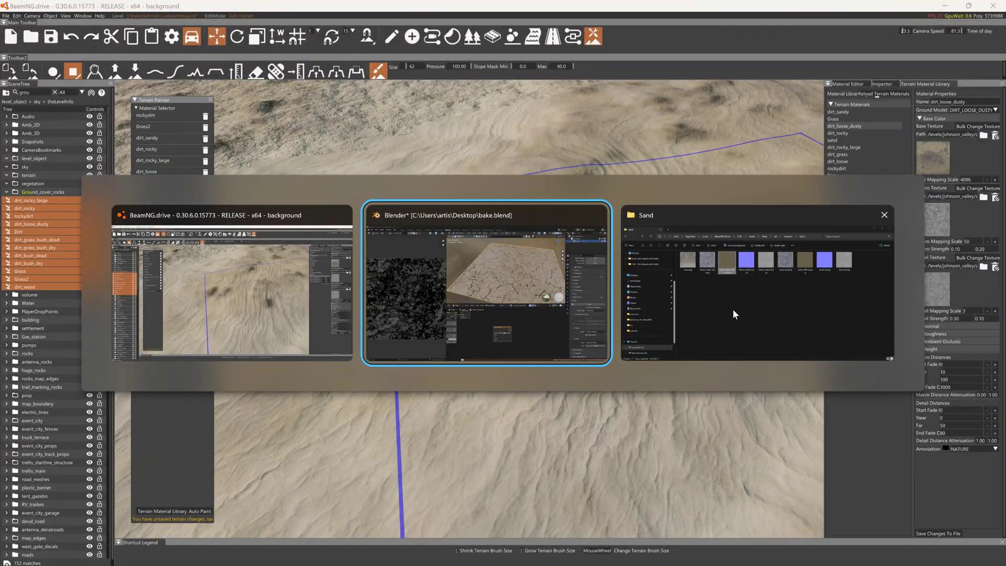
key(Escape)
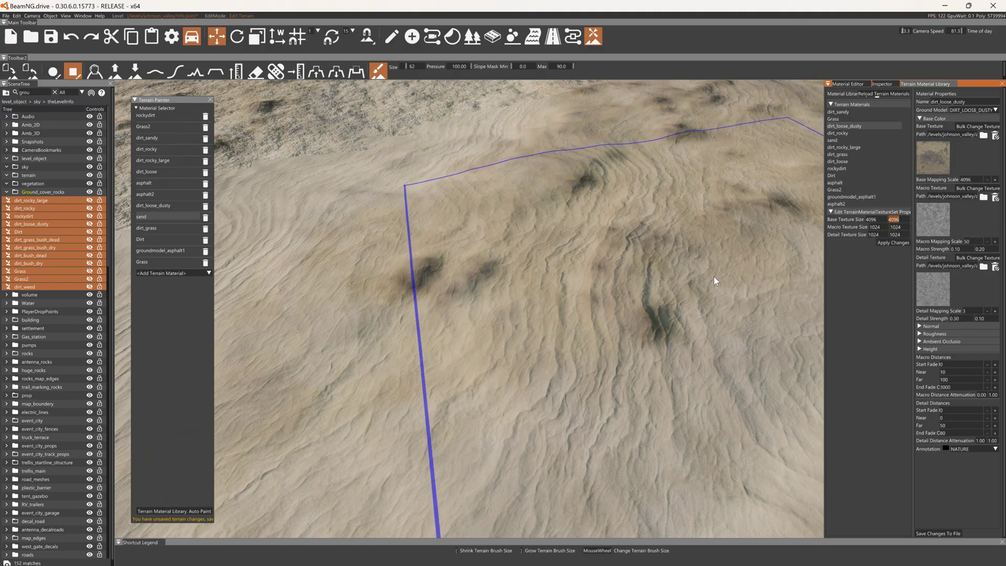
key(alt+Tab)
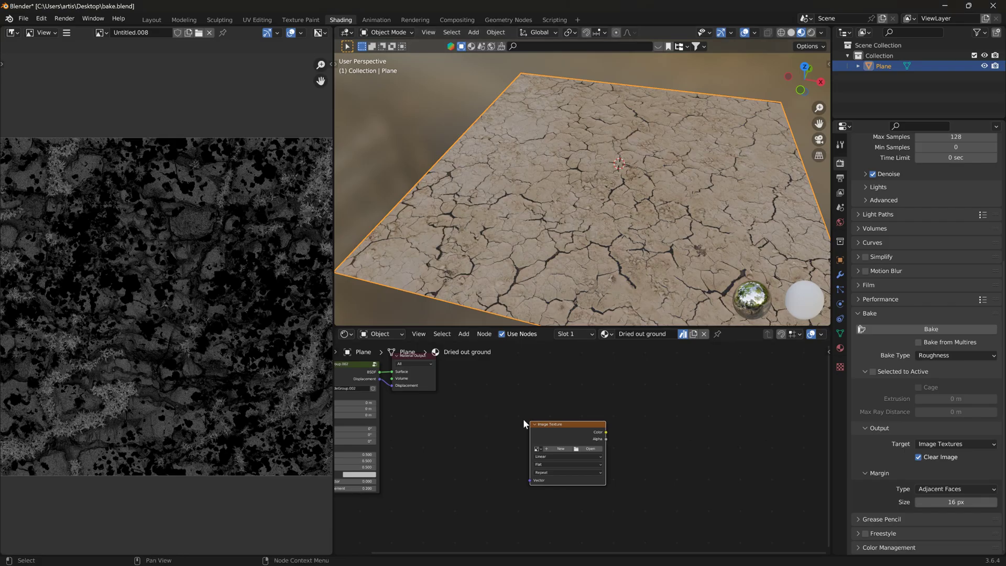
Create a new blank 4096 × 4096 px image in the Image Texture node.
click(559, 449)
click(580, 473)
text(4096)
click(573, 484)
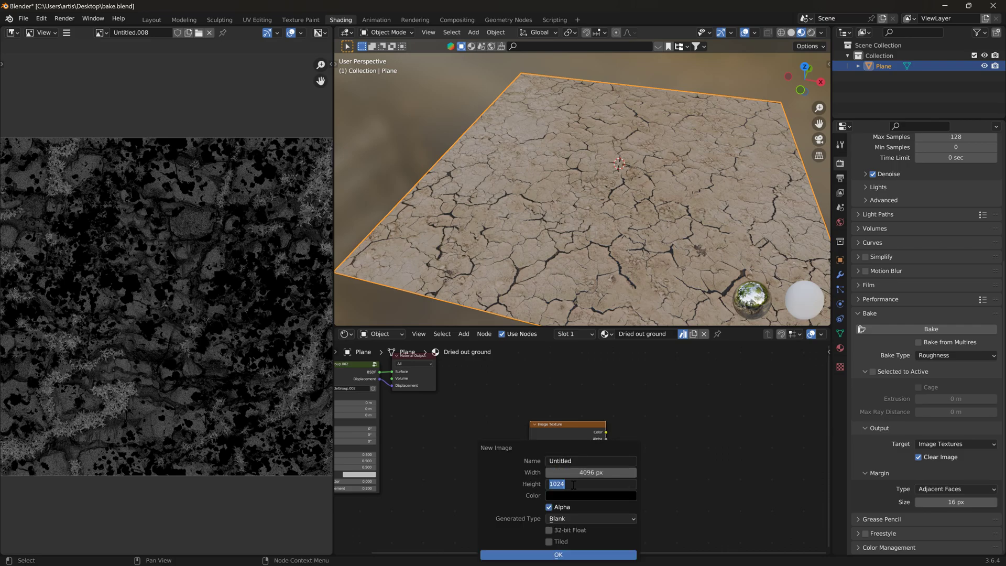
text(4069)
drag(565, 483, 542, 486)
text(4096)
key(Return)
click(547, 553)
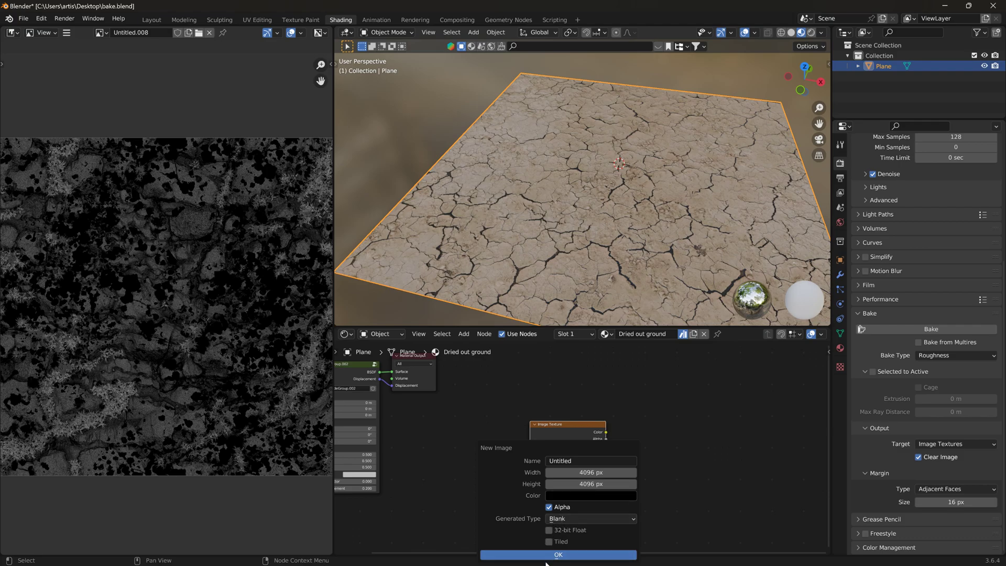
Set the bake type to Diffuse and bake the plane's material into the new image.
click(962, 354)
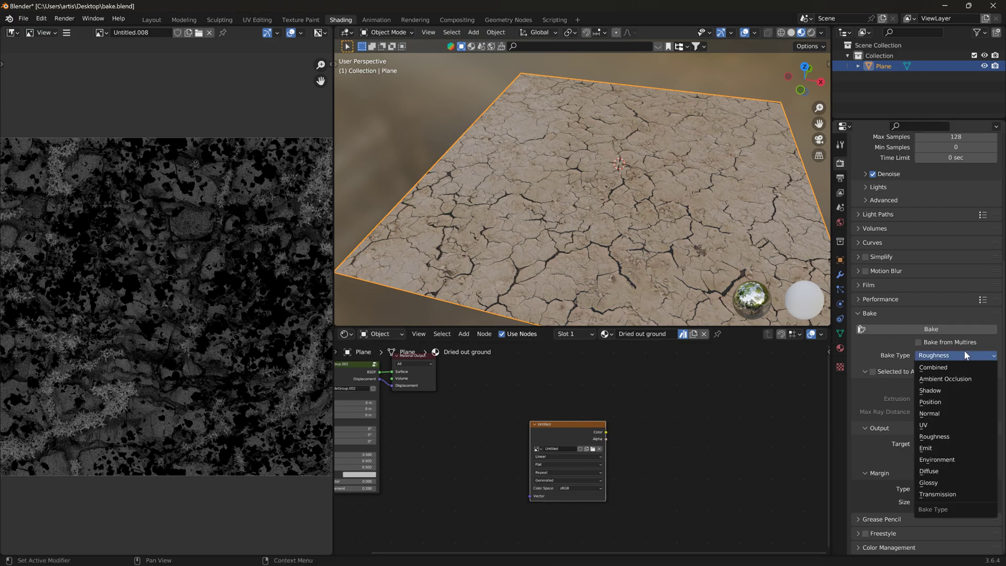
click(938, 470)
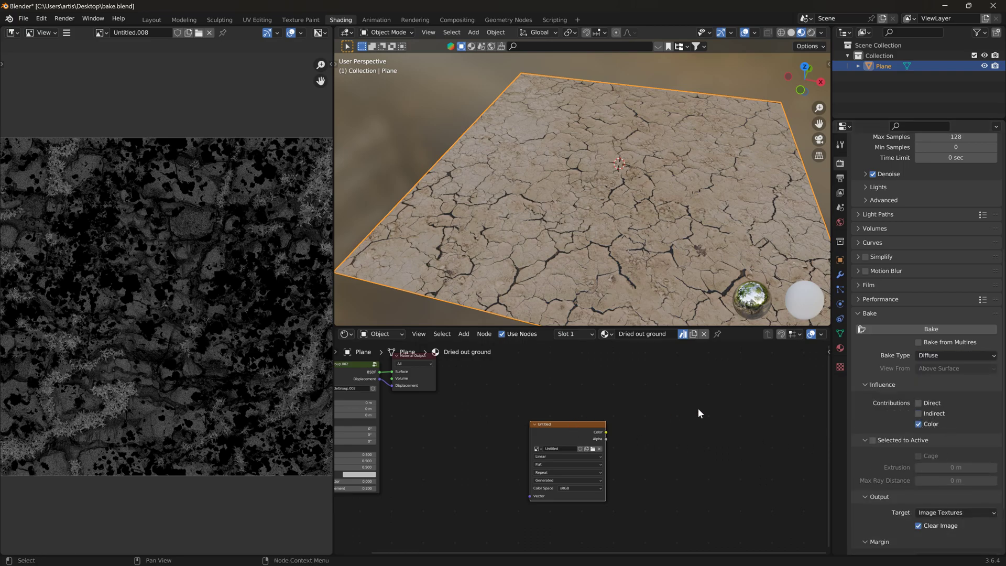
click(930, 328)
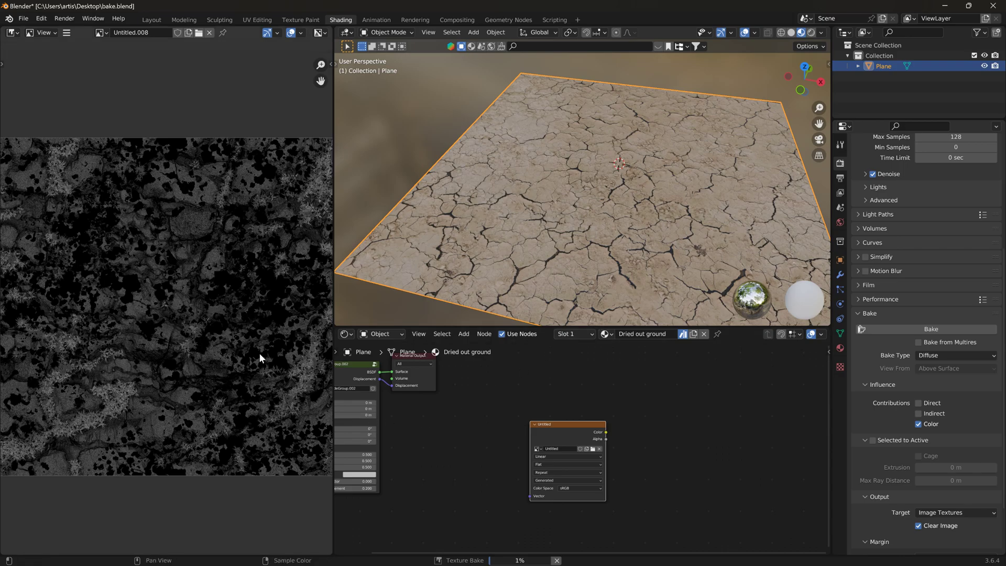
scroll(894, 323, up, 7)
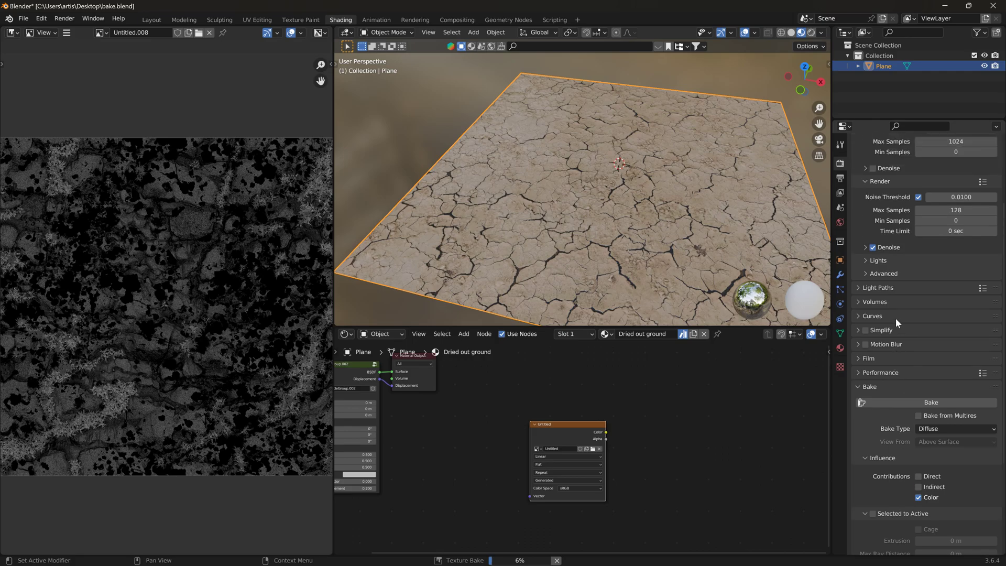
scroll(902, 245, up, 2)
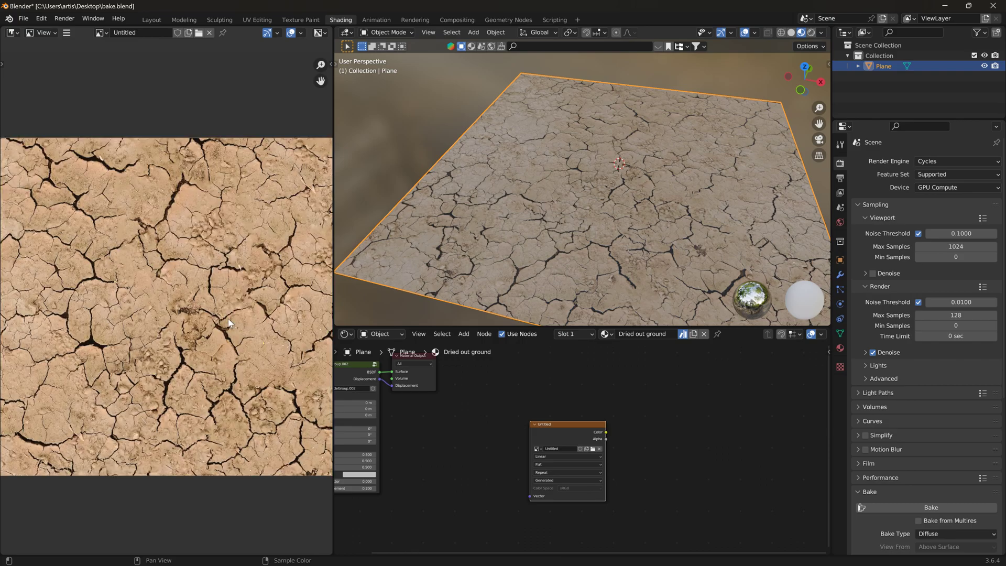
Open the Save As dialog for the baked cracked-ground image.
scroll(227, 318, down, 2)
scroll(224, 319, up, 1)
click(66, 33)
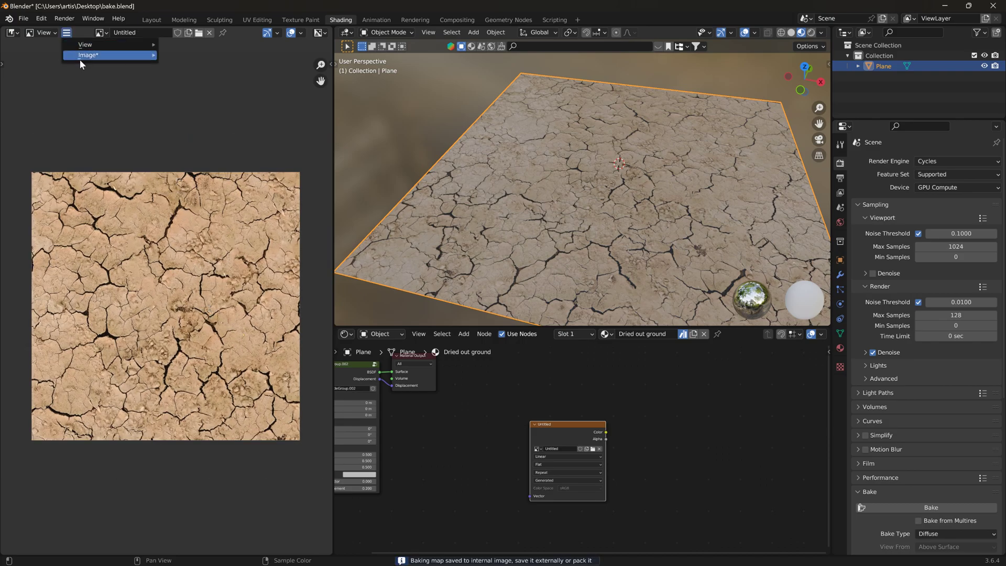
mouse_move(81, 56)
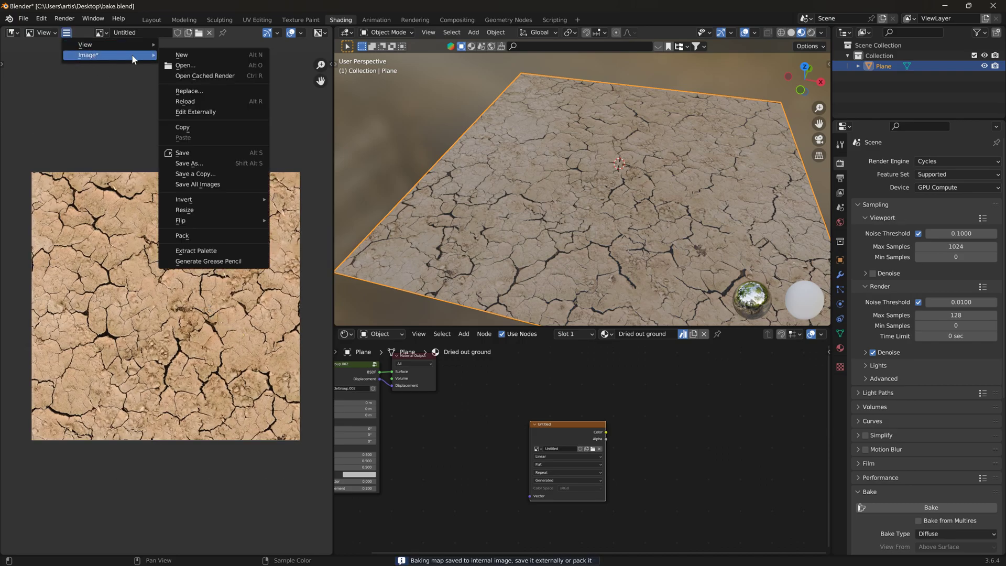
click(194, 167)
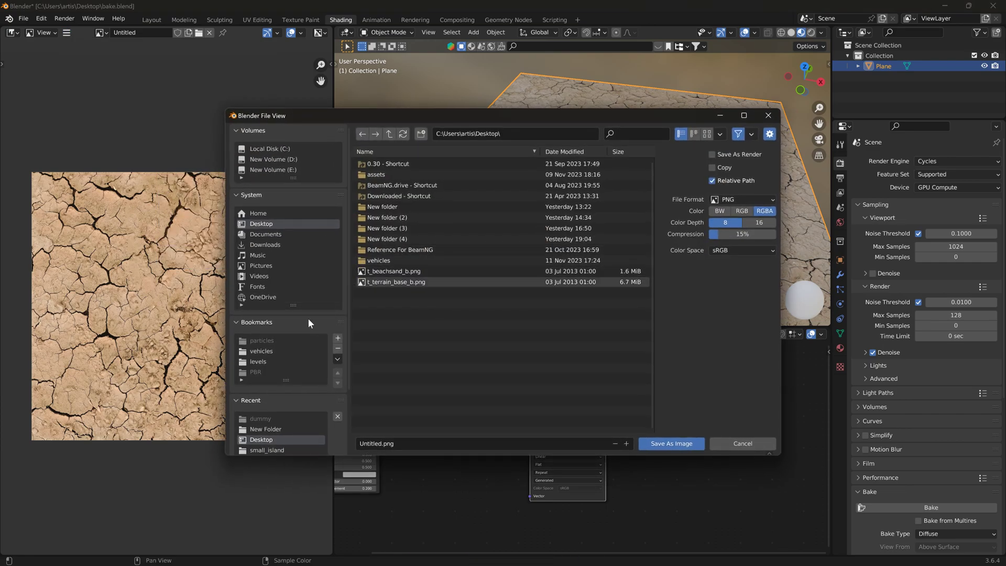
Switch to BeamNG to save the level, and return to Blender's file dialog.
key(alt+Tab)
key(Tab)
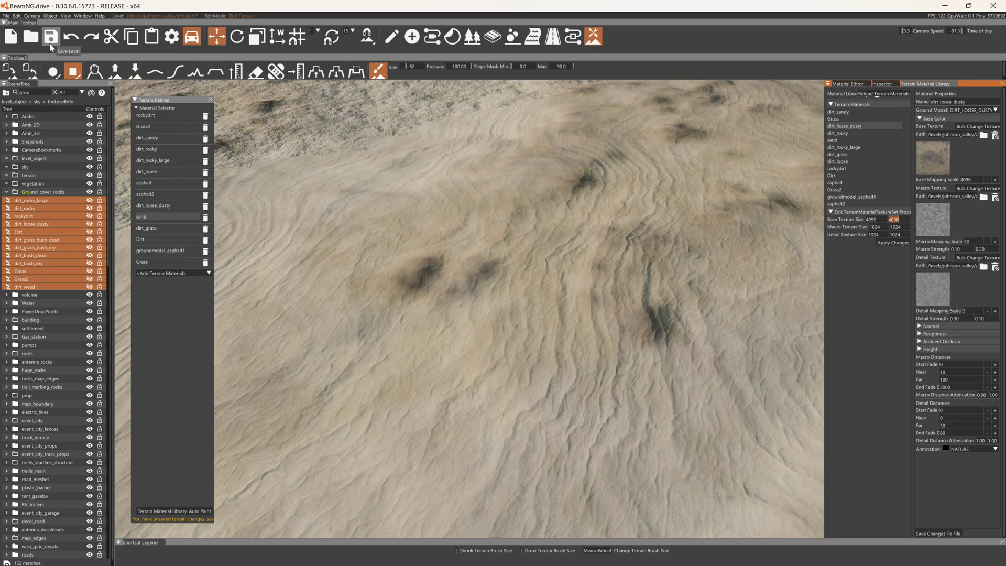
click(50, 47)
key(alt+Tab)
key(Tab)
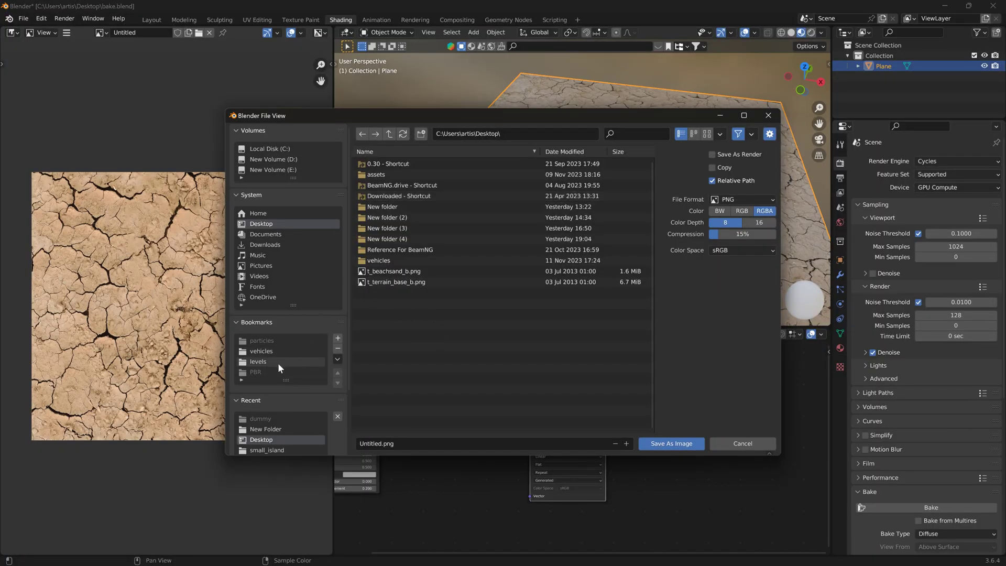
Create a folder named terrain_paints inside the johnson_valley level folder.
click(270, 360)
double_click(394, 184)
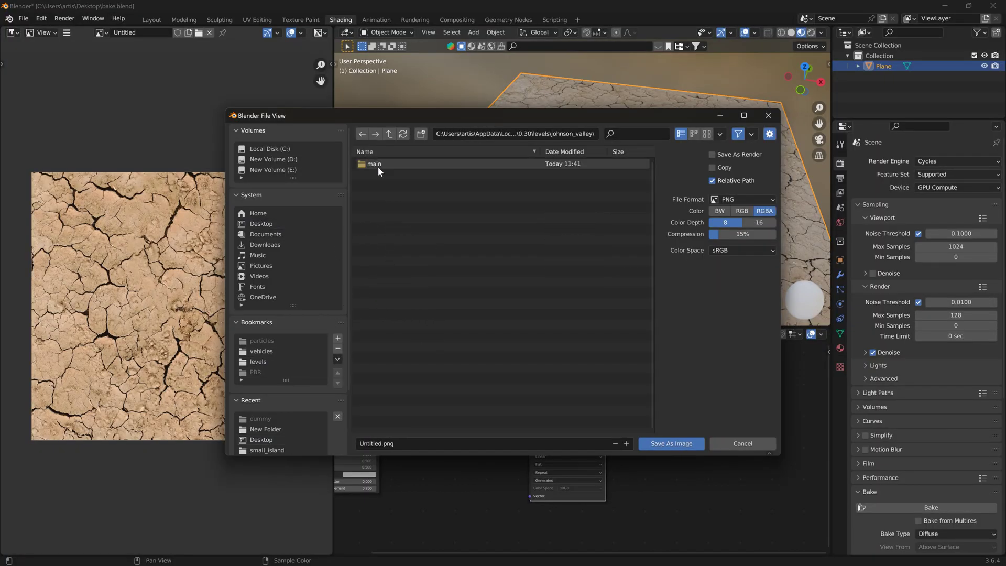
key(i)
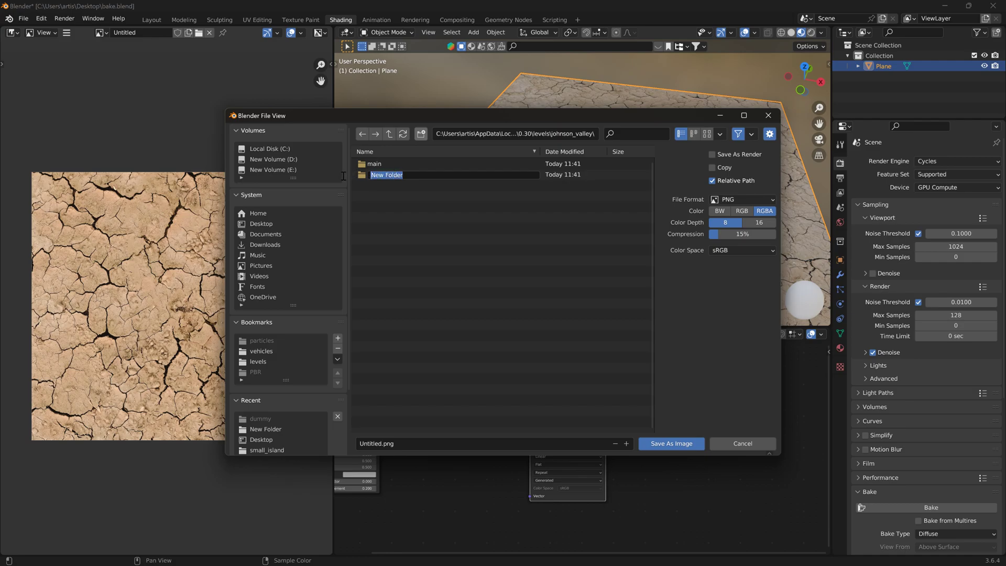
text(terrain_paints)
key(Return)
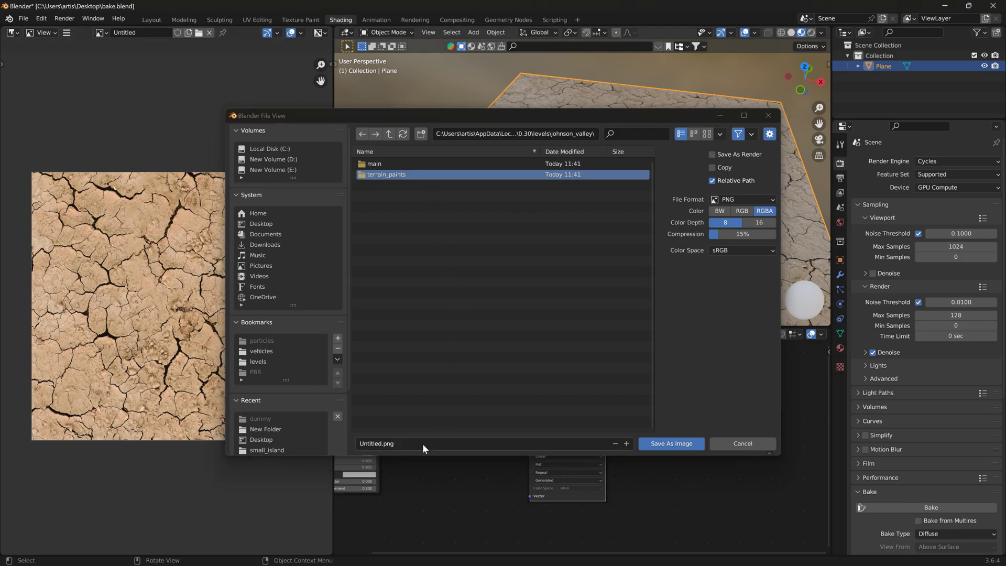
Save the baked image as a PNG file named Sand in the terrain_paints folder.
click(423, 444)
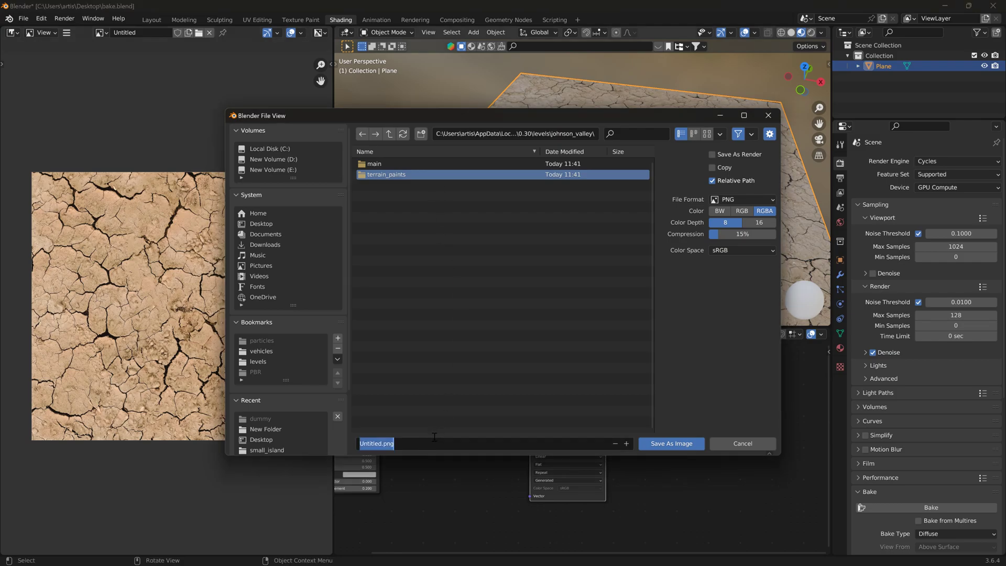
click(393, 186)
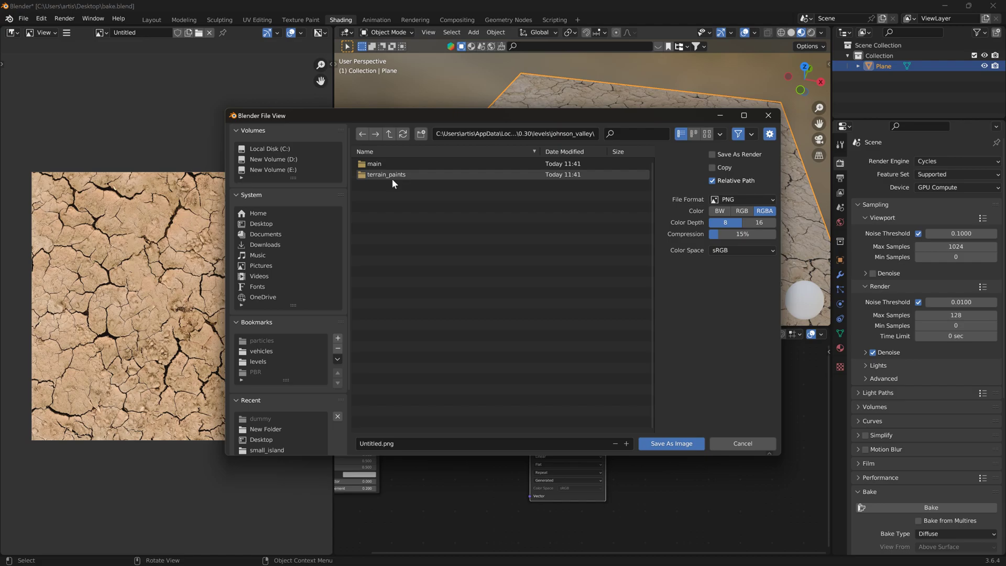
double_click(392, 178)
click(419, 443)
text(base)
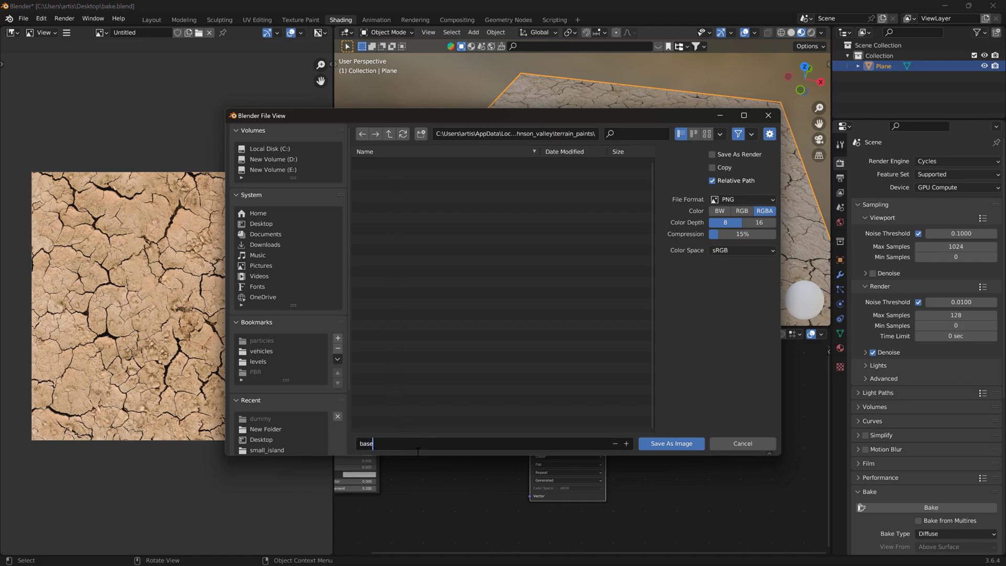
key(BackSpace)
key(BackSpace)
key(BackSpace)
key(BackSpace)
text(Sand)
key(Return)
click(749, 199)
click(672, 442)
Switch to BeamNG and set the sand material's base texture to Sand.png from johnson_valley/terrain_paints.
key(alt+Tab)
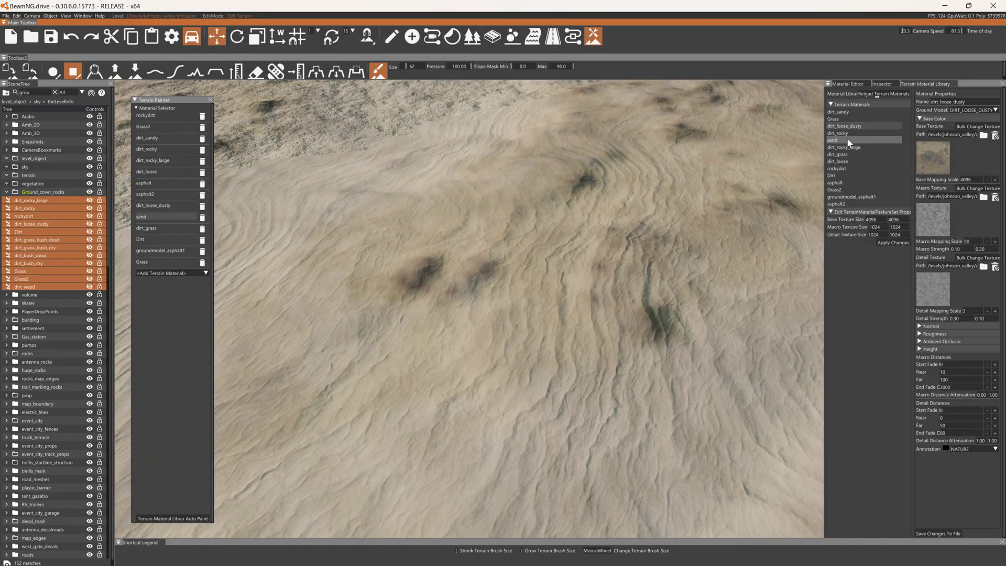
click(845, 139)
click(931, 153)
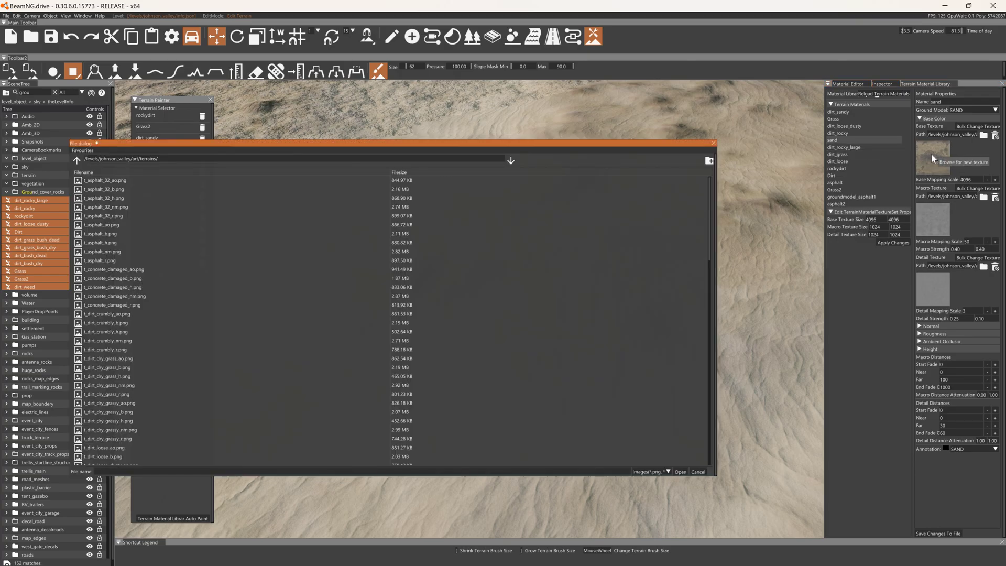
click(79, 159)
click(79, 160)
double_click(102, 225)
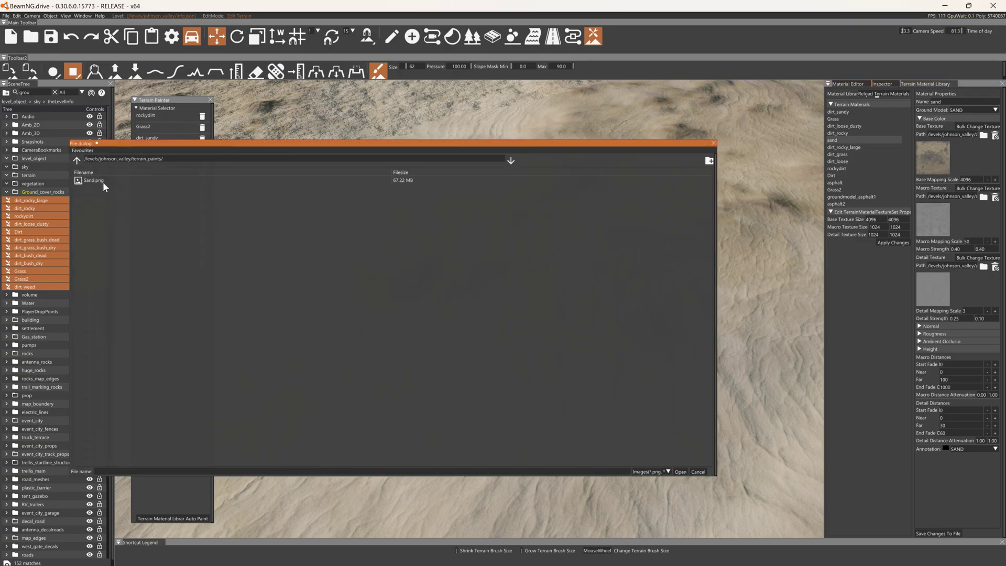
click(100, 180)
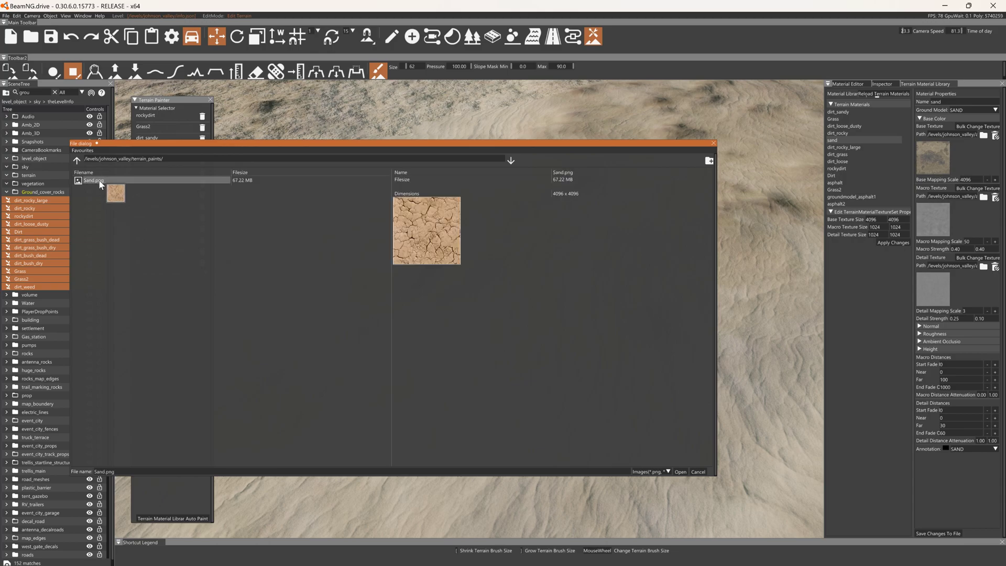
click(680, 471)
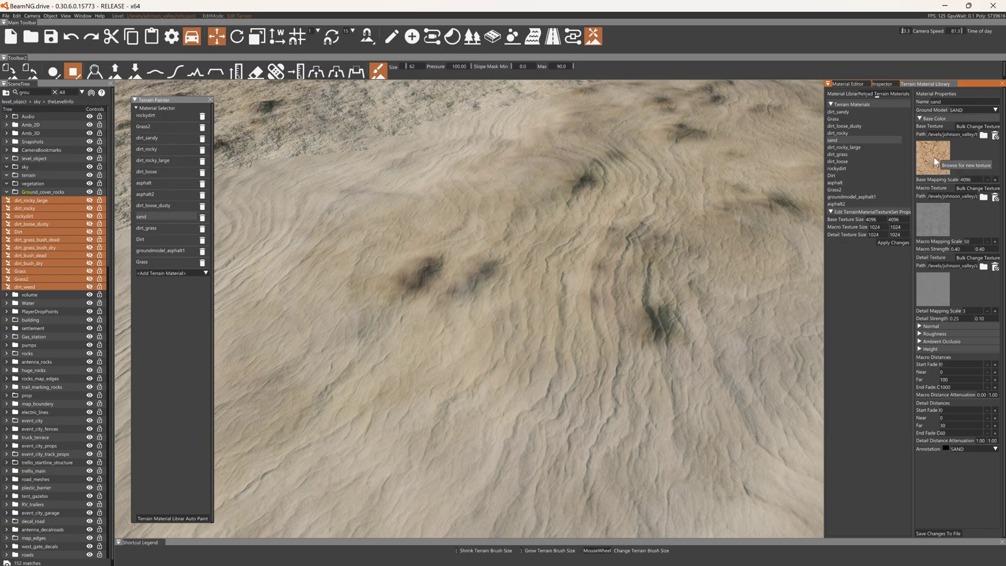
Set the sand material's base mapping scale to 16 and save the material changes to file.
click(972, 179)
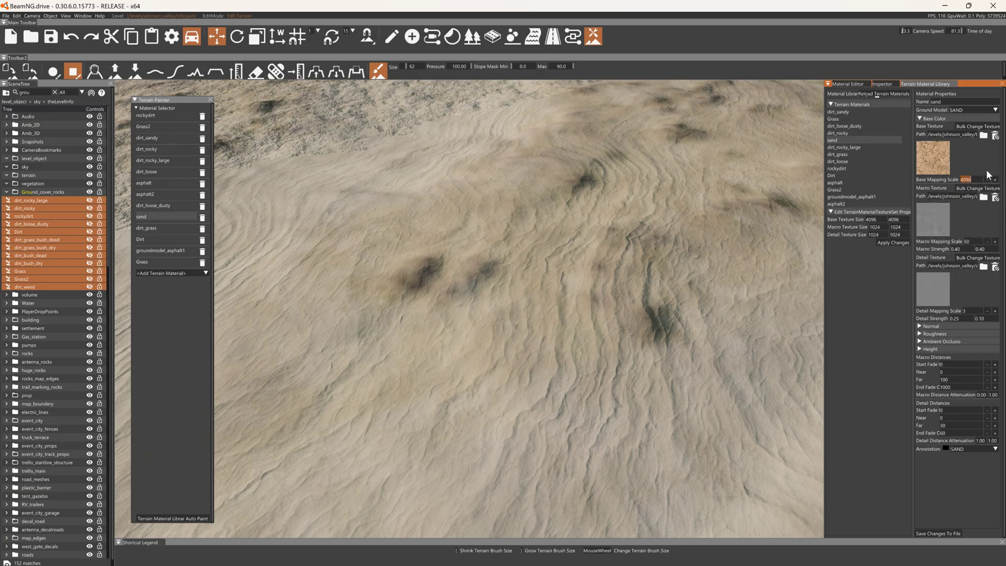
text(16)
click(940, 533)
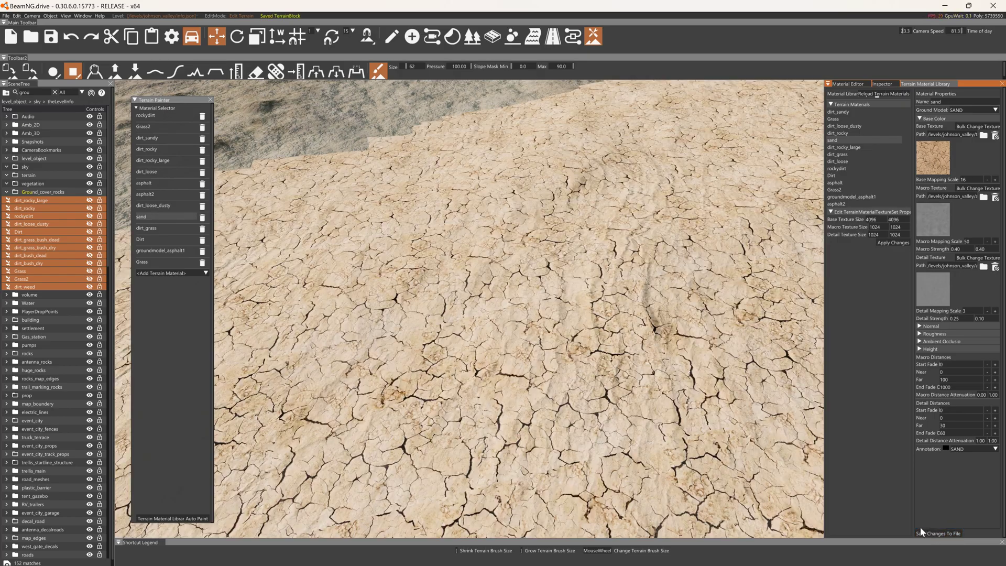
scroll(495, 285, down, 6)
key(w)
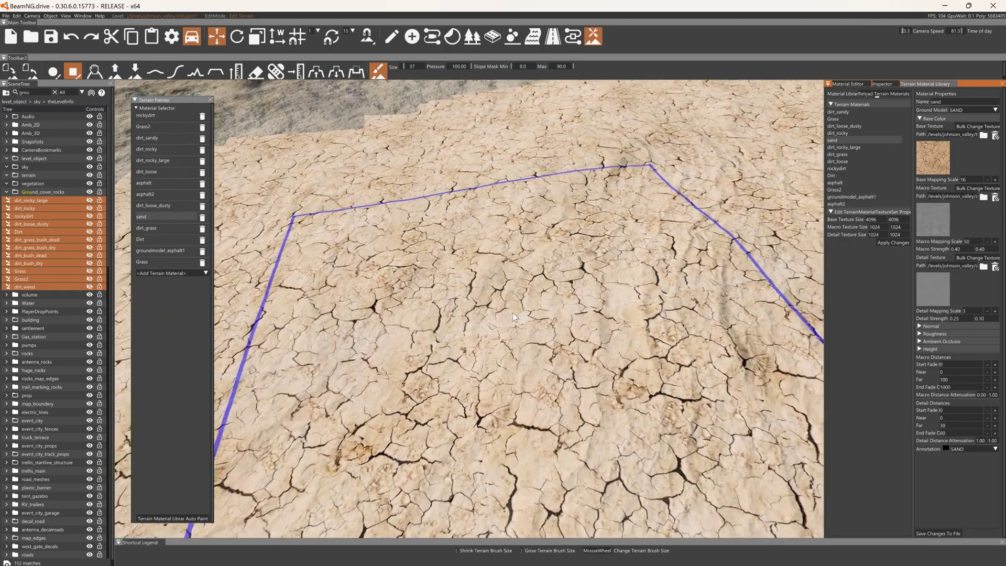
Switch to Blender and unwrap the cracked-ground plane's UVs in Edit Mode.
key(alt+Tab)
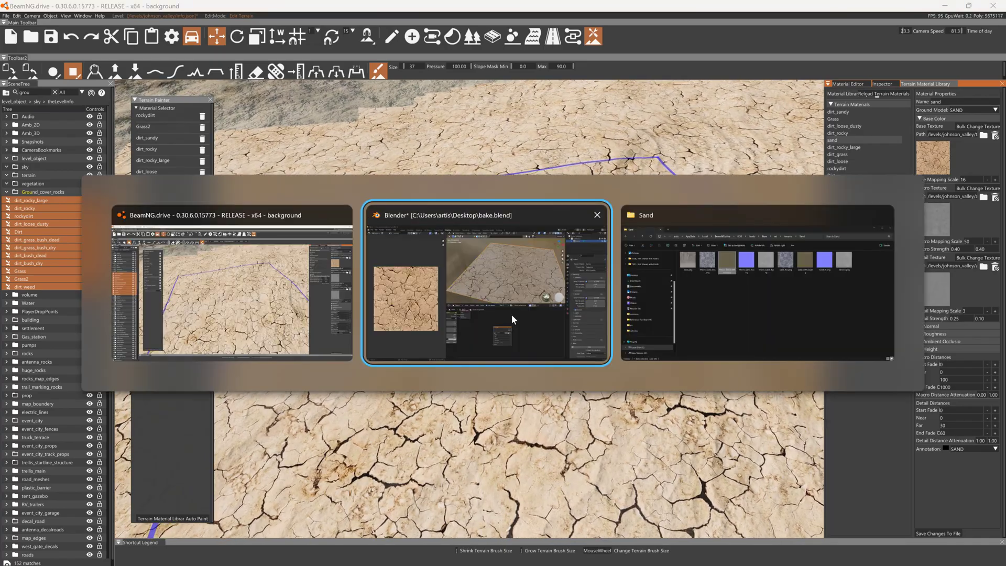
click(385, 32)
click(387, 53)
click(619, 36)
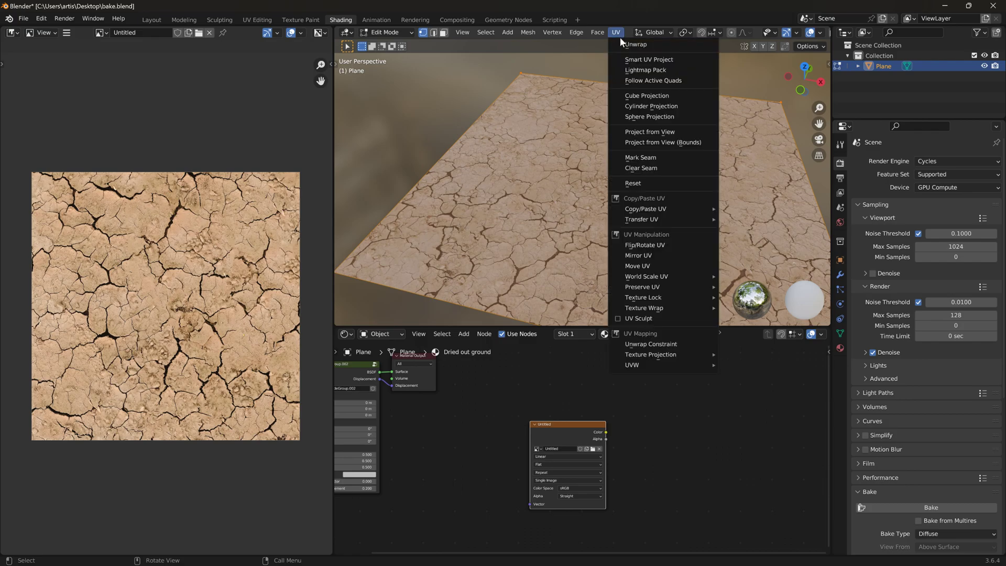
click(628, 44)
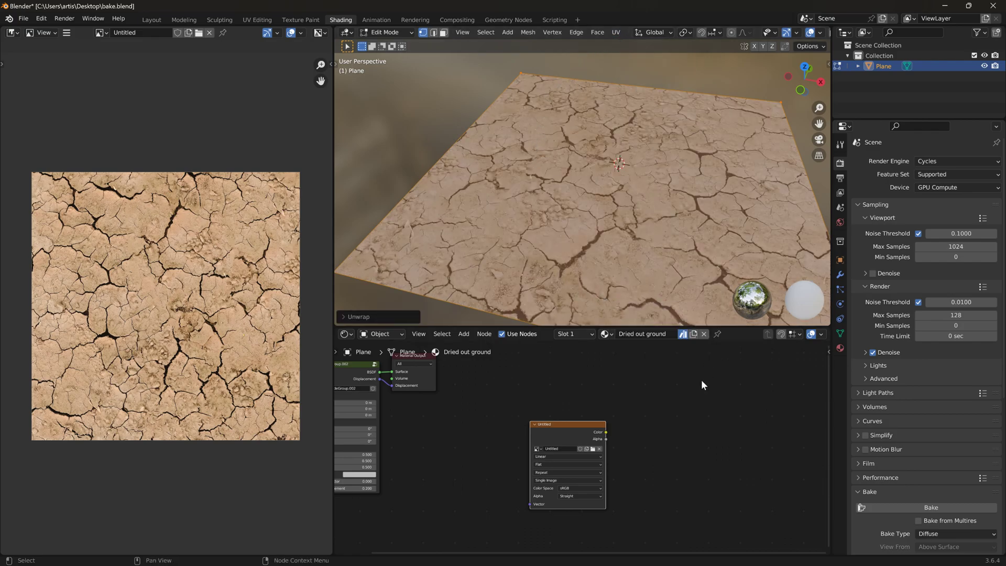
Set the render max samples to 64 and bake the plane's diffuse texture again.
click(839, 145)
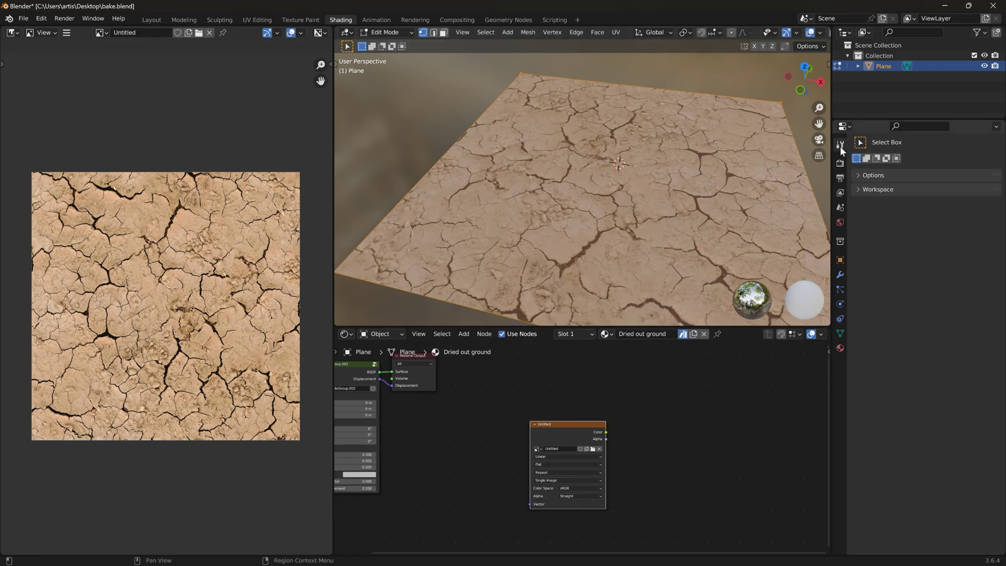
click(840, 163)
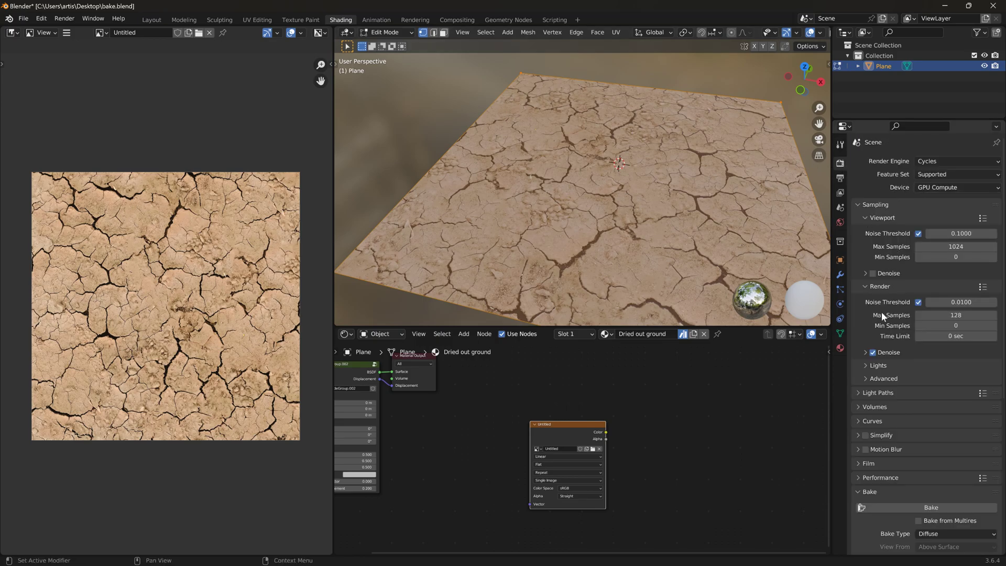
click(958, 315)
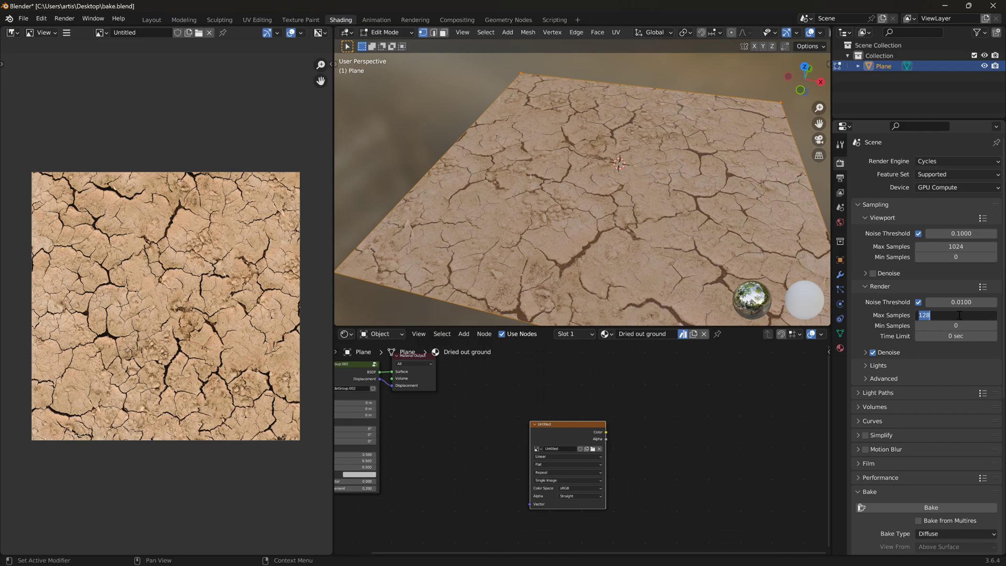
text(64)
key(Return)
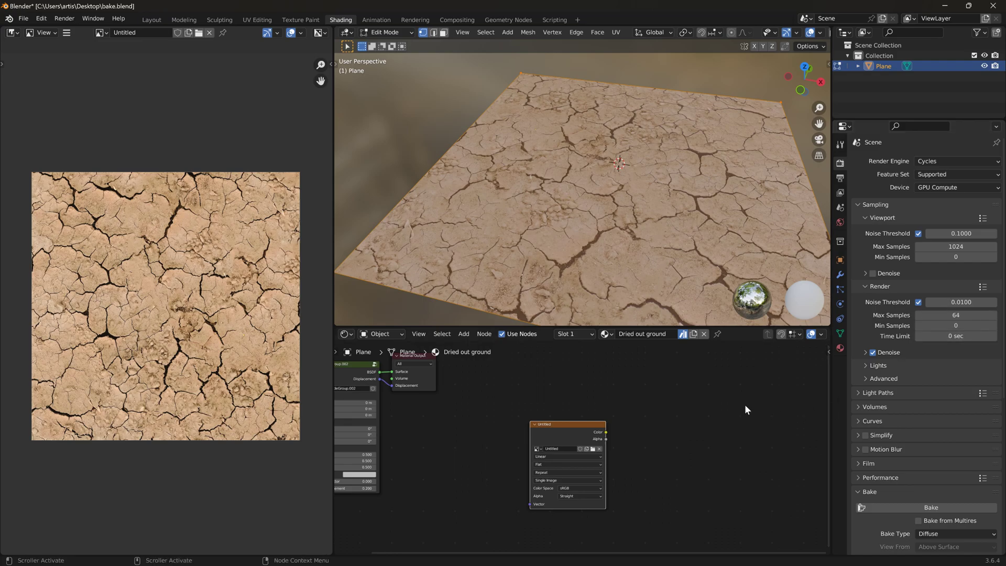
click(924, 507)
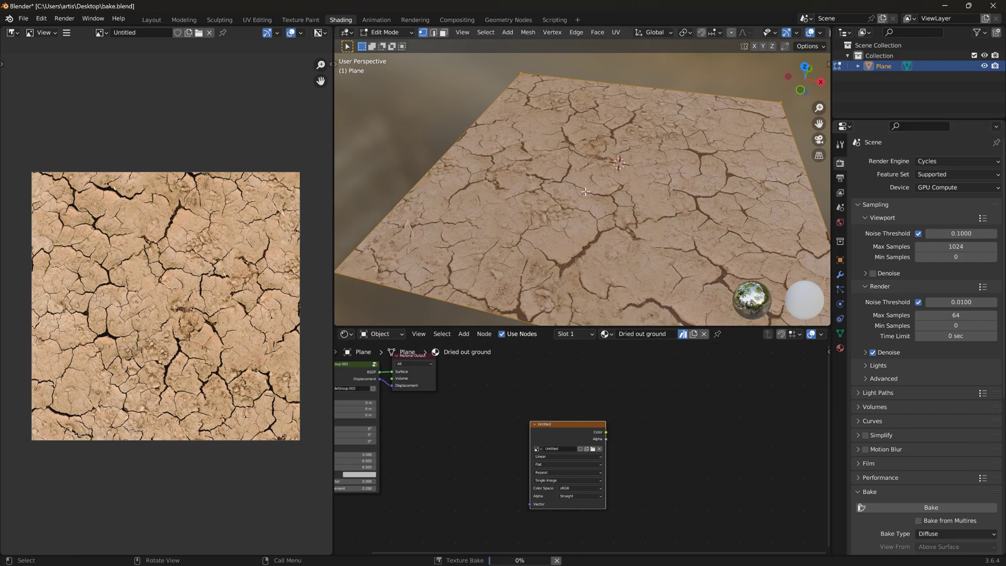
Switch to BeamNG and paint the sand material across the grey terrain beyond the cracked-ground area.
key(alt+Tab)
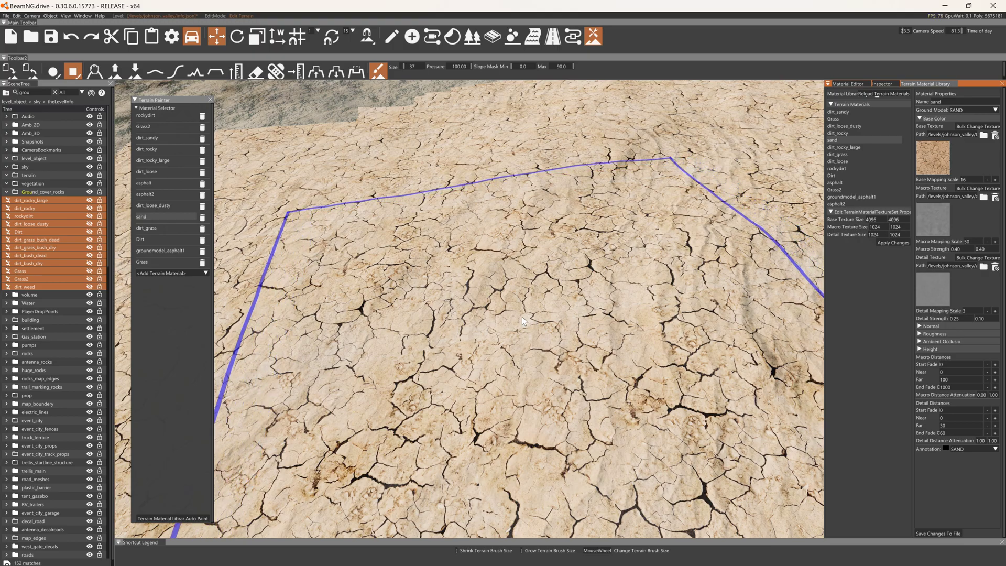
mouse_move(503, 319)
mouse_down()
mouse_move(395, 159)
mouse_move(437, 228)
mouse_move(403, 126)
mouse_move(460, 161)
mouse_up()
right_drag(464, 243, 446, 139)
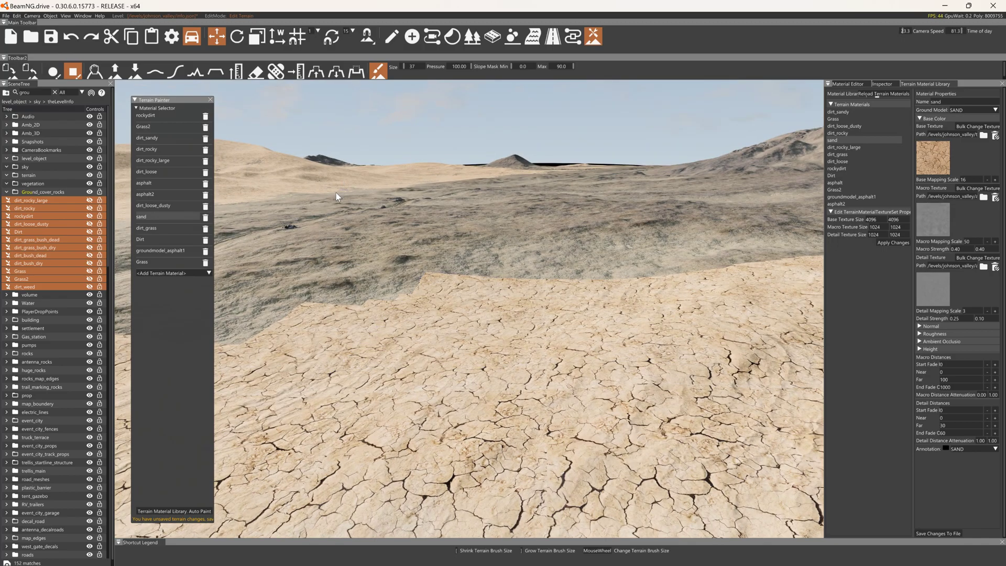
mouse_move(309, 204)
mouse_down()
mouse_move(359, 264)
mouse_move(523, 240)
mouse_move(629, 203)
mouse_move(547, 271)
mouse_move(693, 222)
mouse_up()
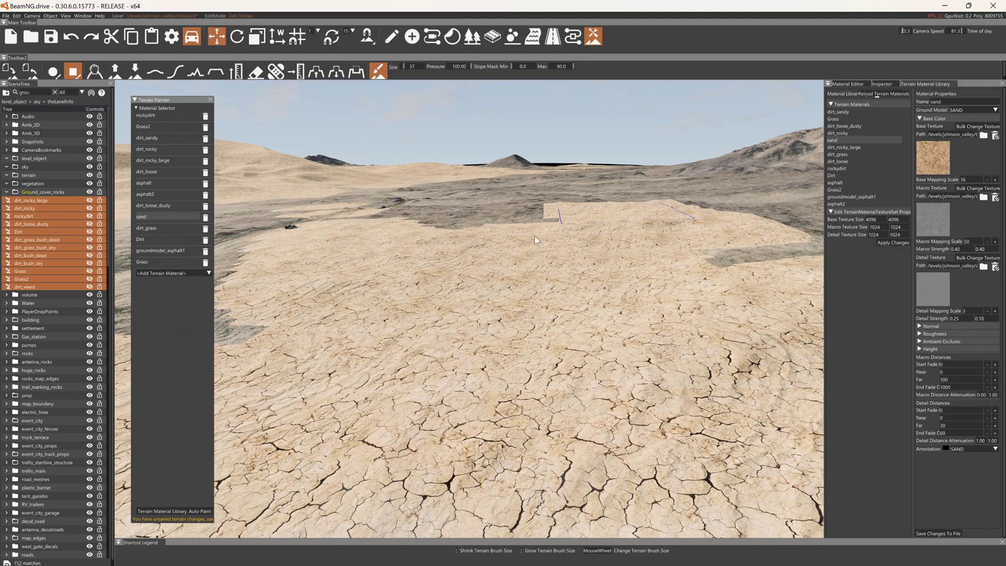
mouse_move(598, 293)
mouse_down()
mouse_move(671, 274)
mouse_move(813, 210)
mouse_up()
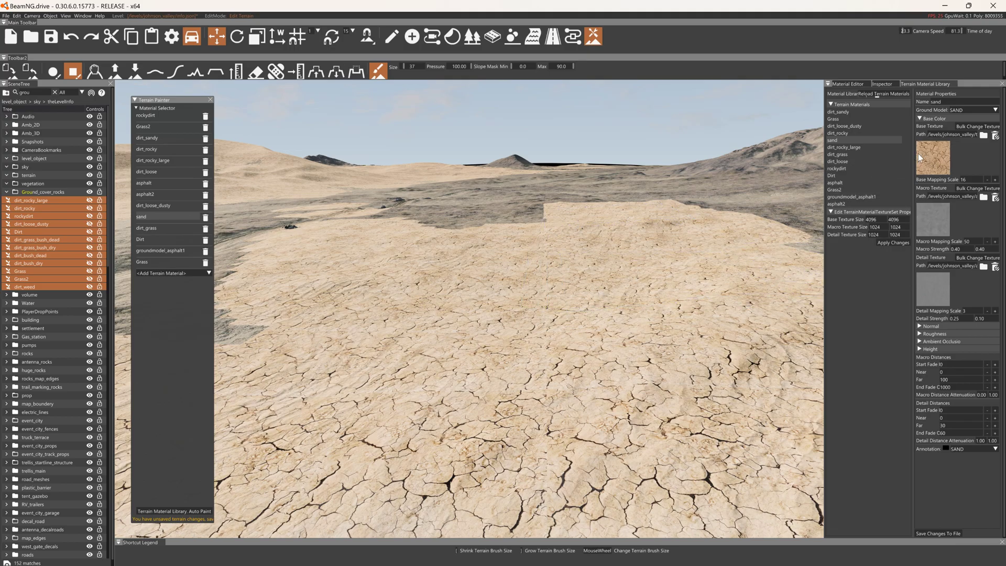
mouse_move(488, 277)
right_down()
mouse_move(539, 288)
mouse_move(566, 222)
mouse_move(579, 245)
right_up()
key(s)
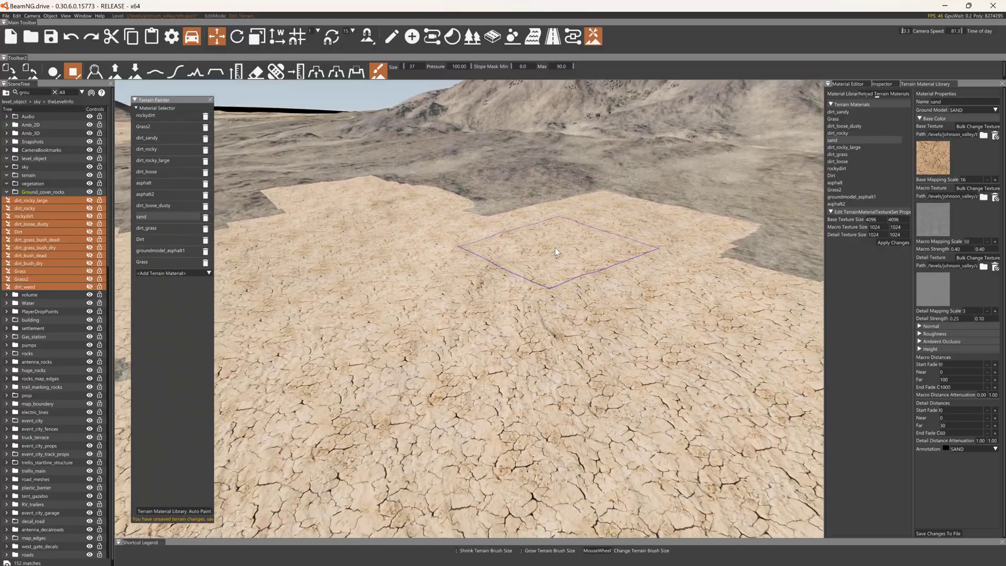
Switch to Blender and save the rebaked image over Sand.png in the terrain_paints folder.
key(alt+Tab)
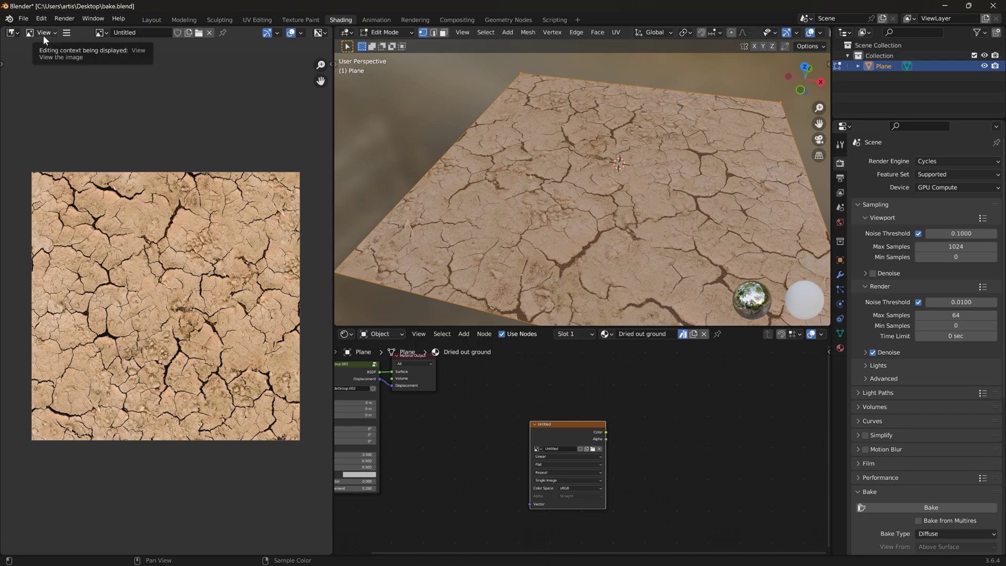
click(67, 33)
mouse_move(86, 56)
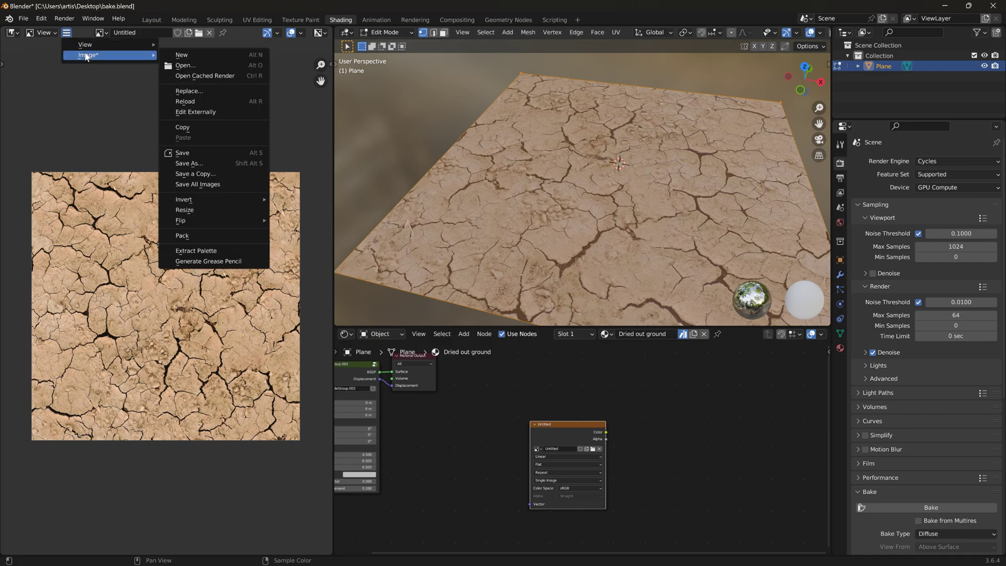
click(189, 163)
click(671, 443)
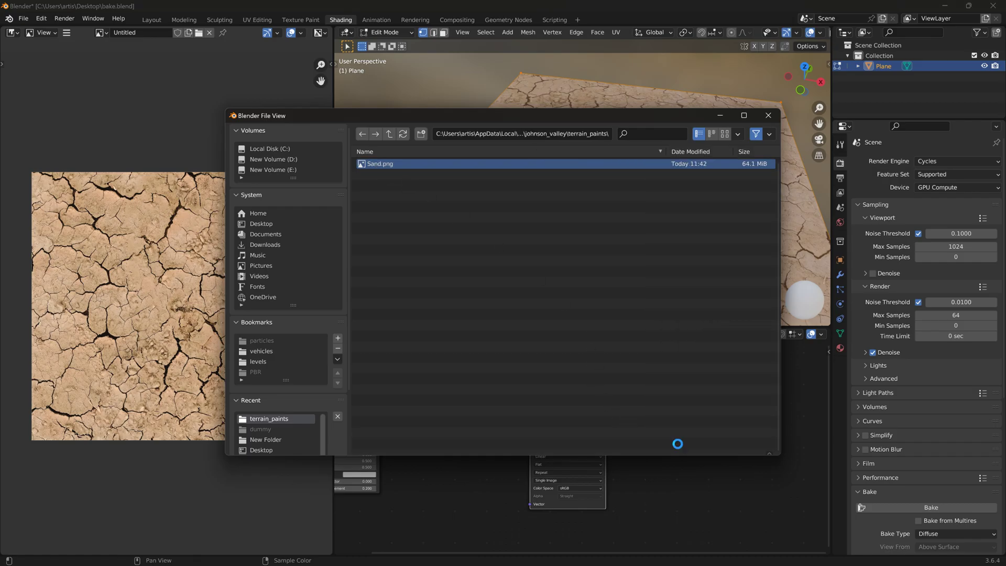
Switch to BeamNG and save the terrain material changes to file.
key(alt+Tab)
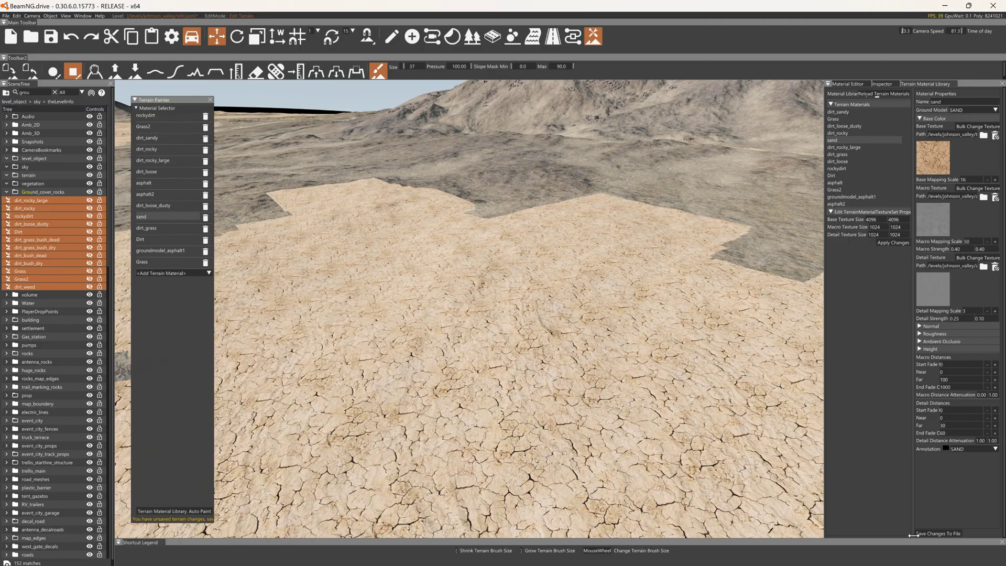
click(923, 533)
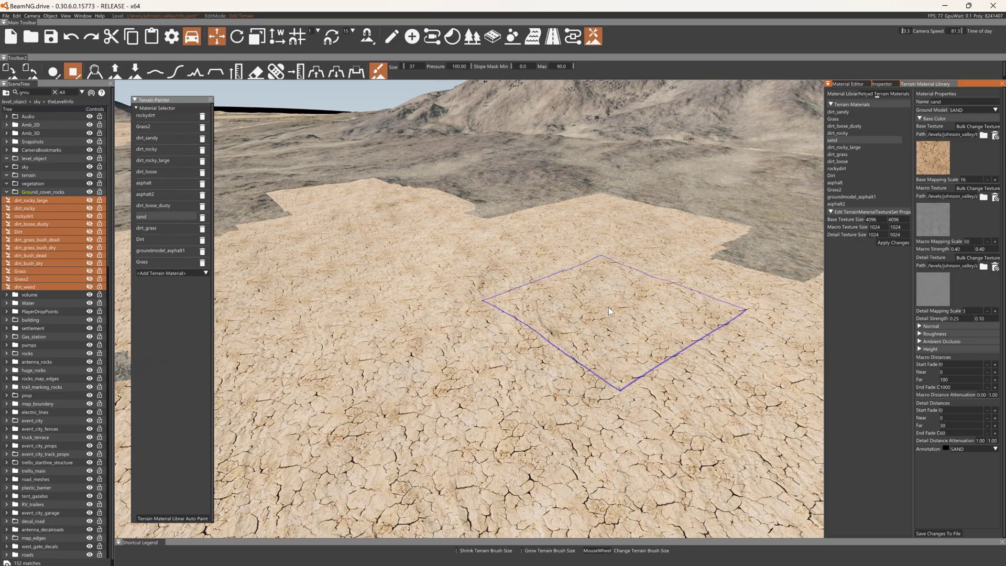
Switch to Blender, set the bake image node's color space to Linear, and bake the plane's Normal map.
key(alt+Tab)
click(592, 487)
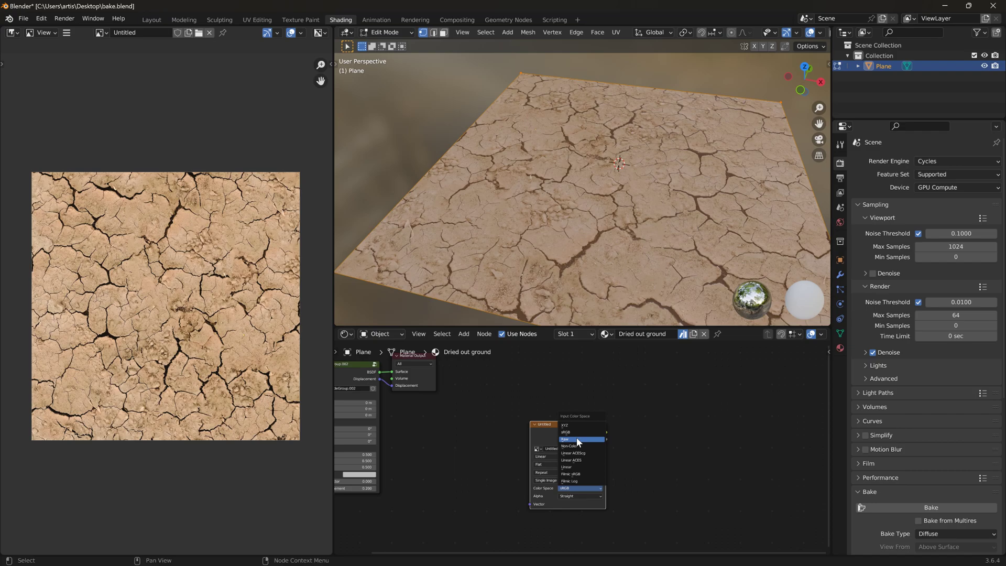
click(571, 465)
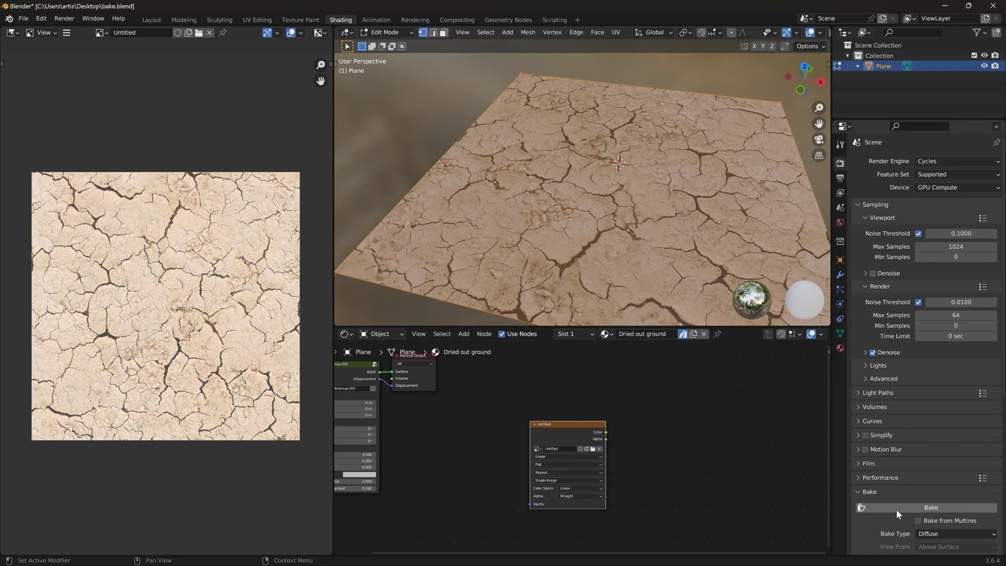
click(958, 533)
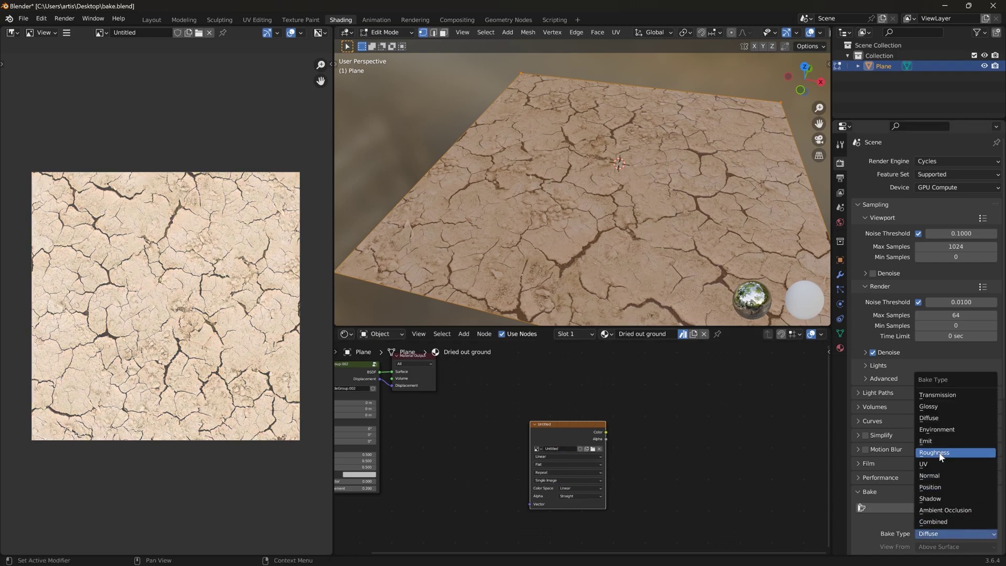
click(943, 476)
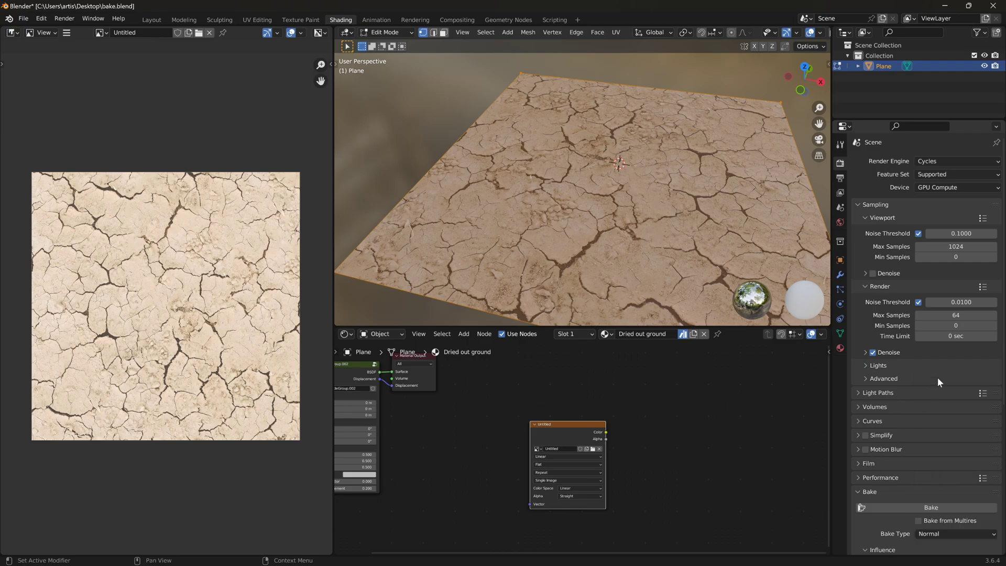
click(932, 507)
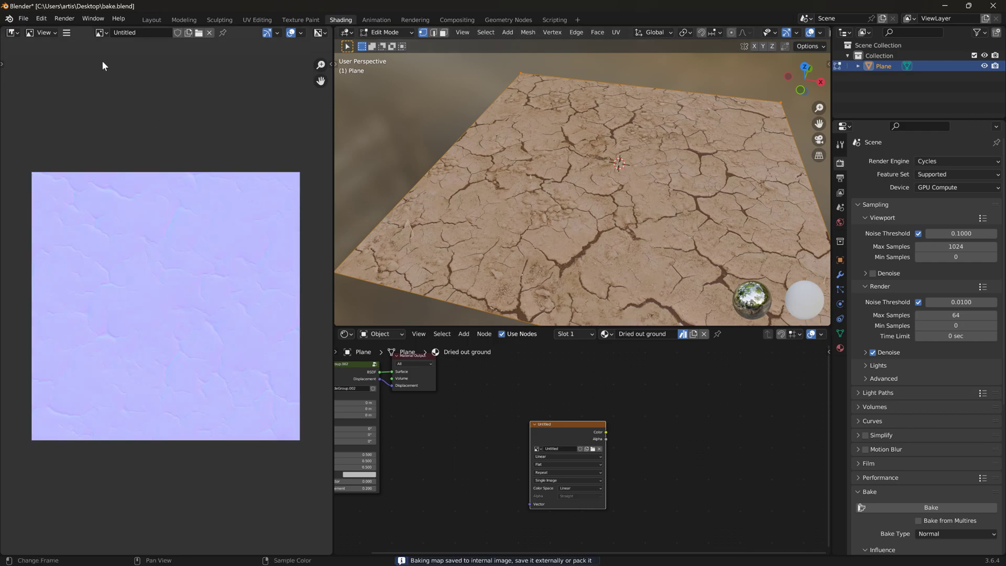
Save the baked normal map as Sand_n.png in the terrain_paints folder, using RGB color and 0% compression.
click(67, 33)
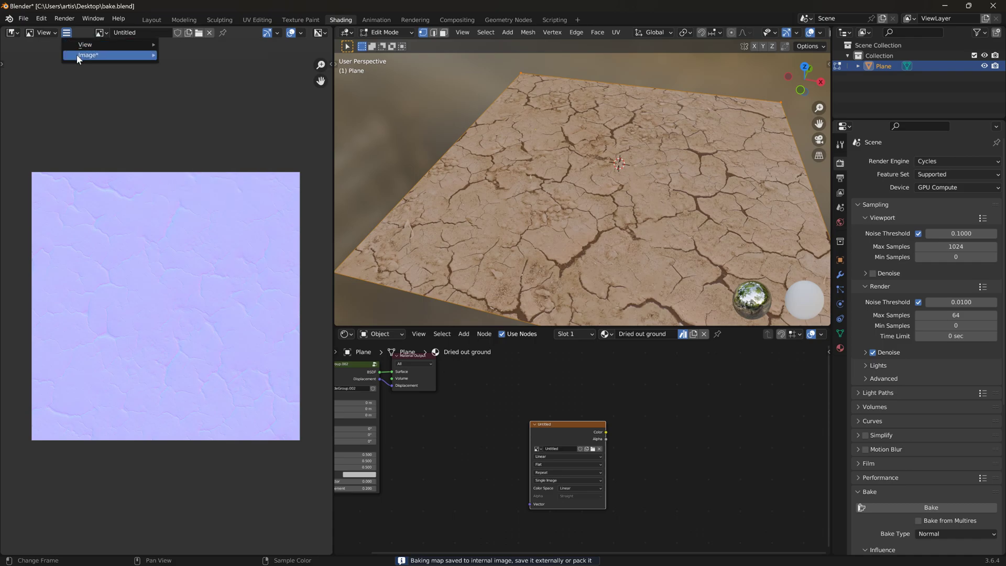
mouse_move(76, 55)
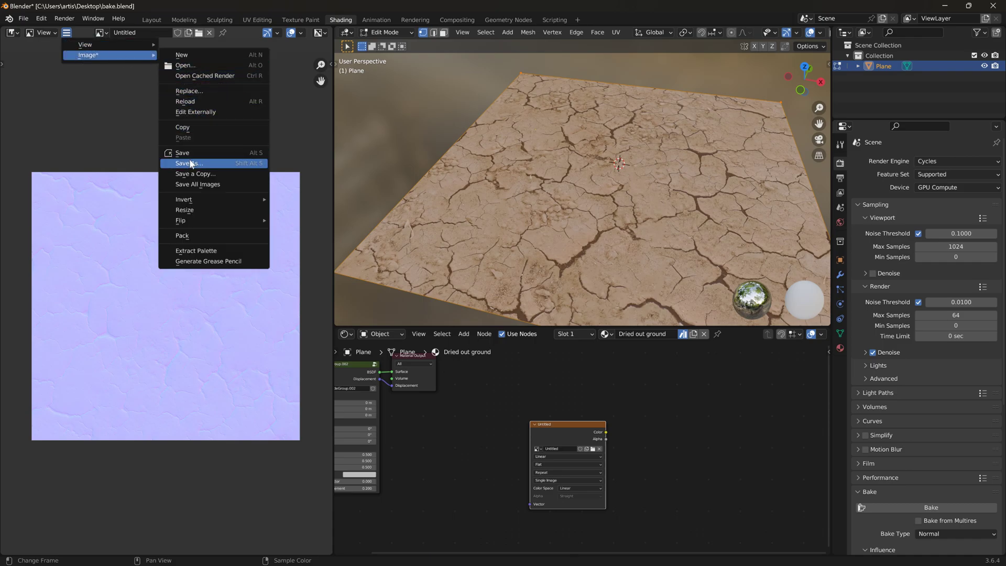
click(220, 163)
click(375, 443)
click(375, 443)
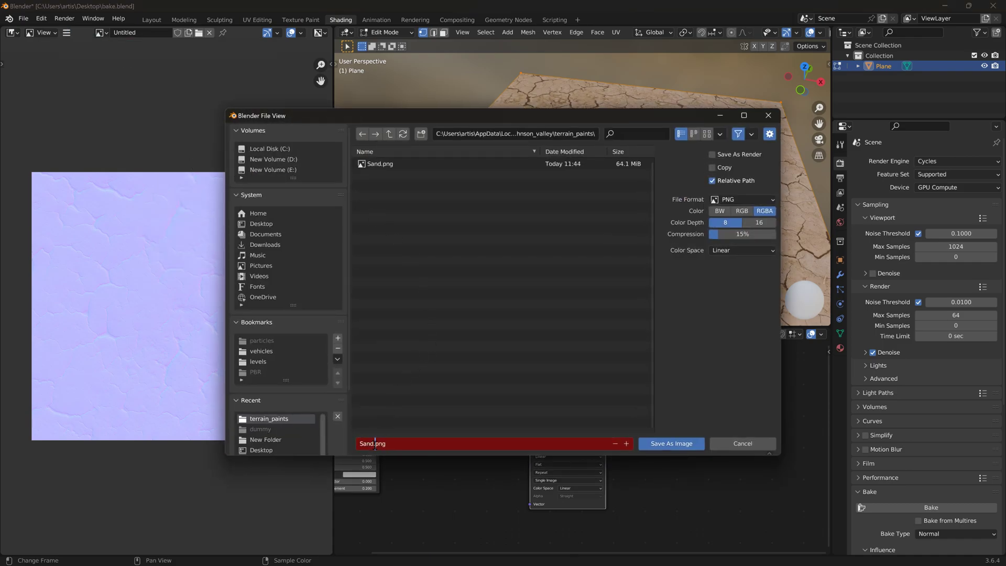
text(_n)
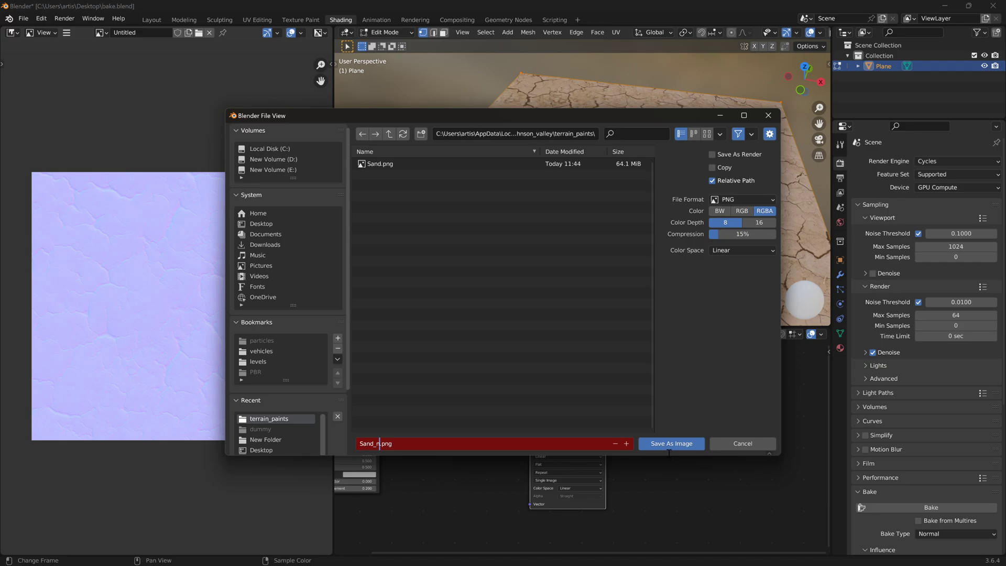
key(Return)
click(741, 210)
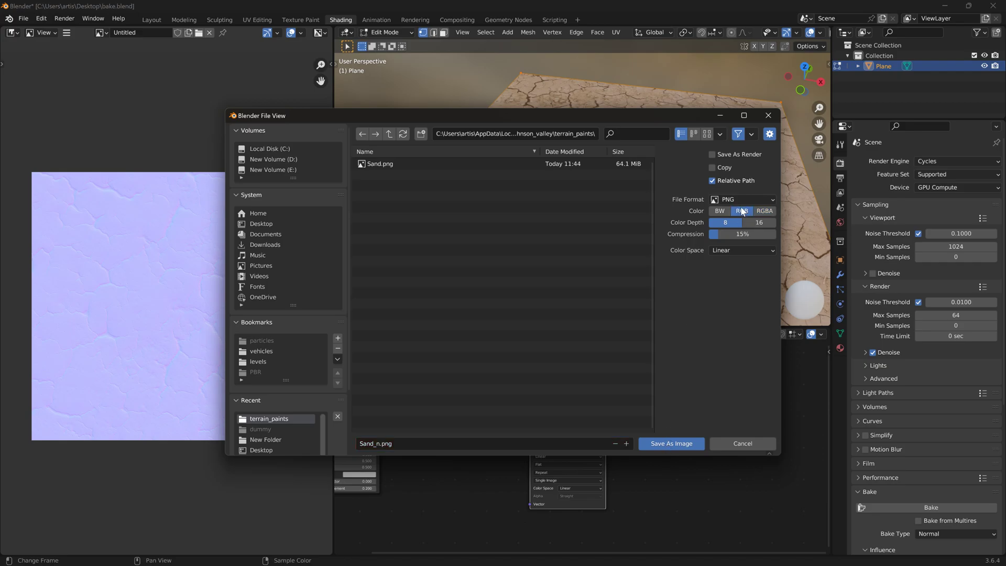
drag(743, 238, 720, 237)
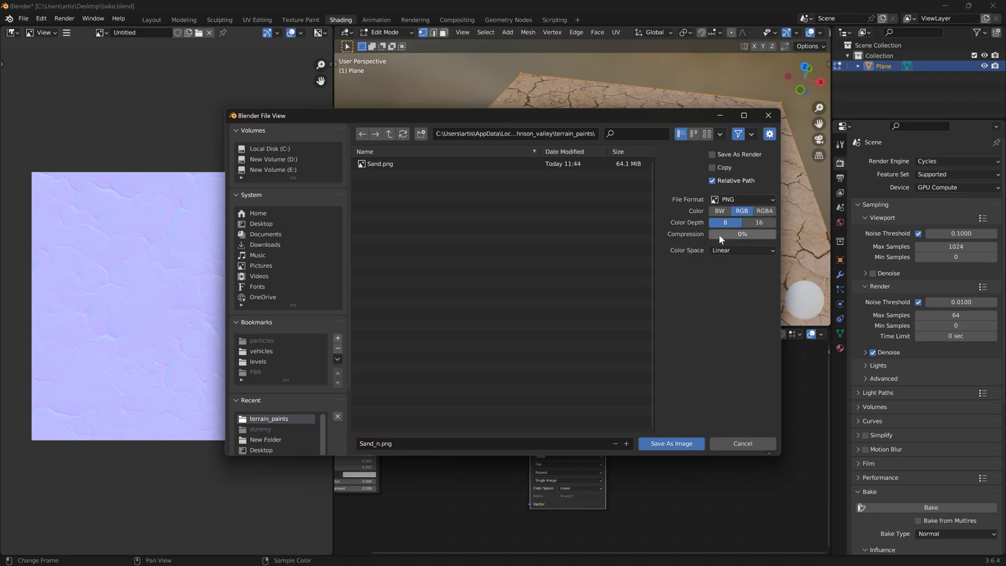
click(672, 443)
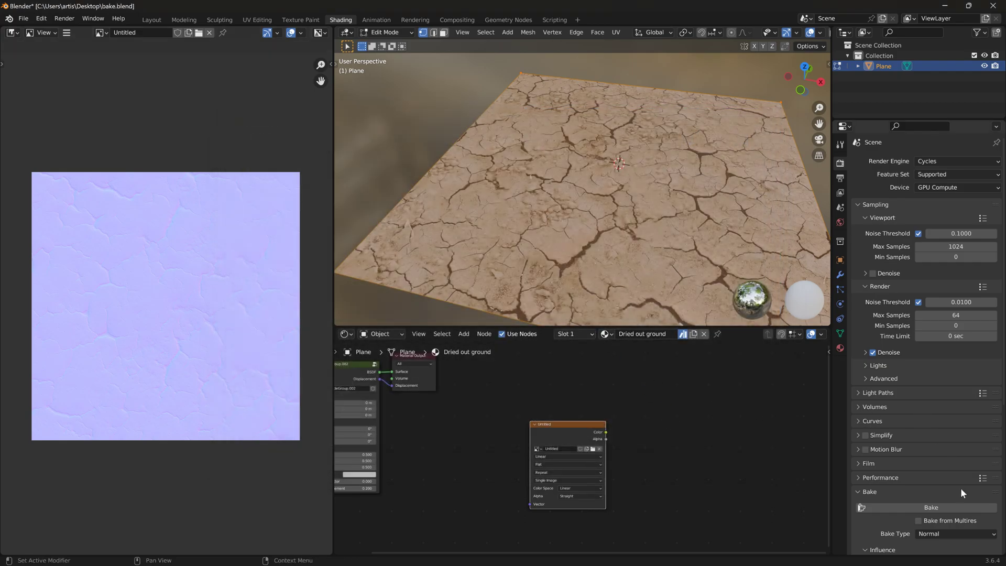
click(949, 533)
middle_drag(550, 406, 644, 429)
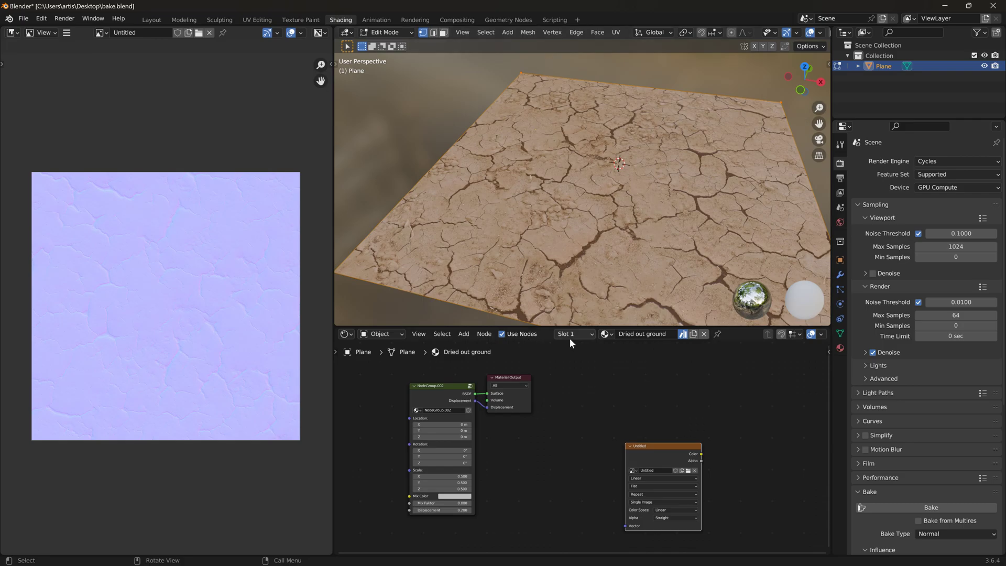
middle_drag(601, 359, 743, 364)
scroll(743, 364, down, 3)
scroll(648, 384, down, 3)
scroll(691, 388, up, 2)
middle_drag(693, 388, 558, 355)
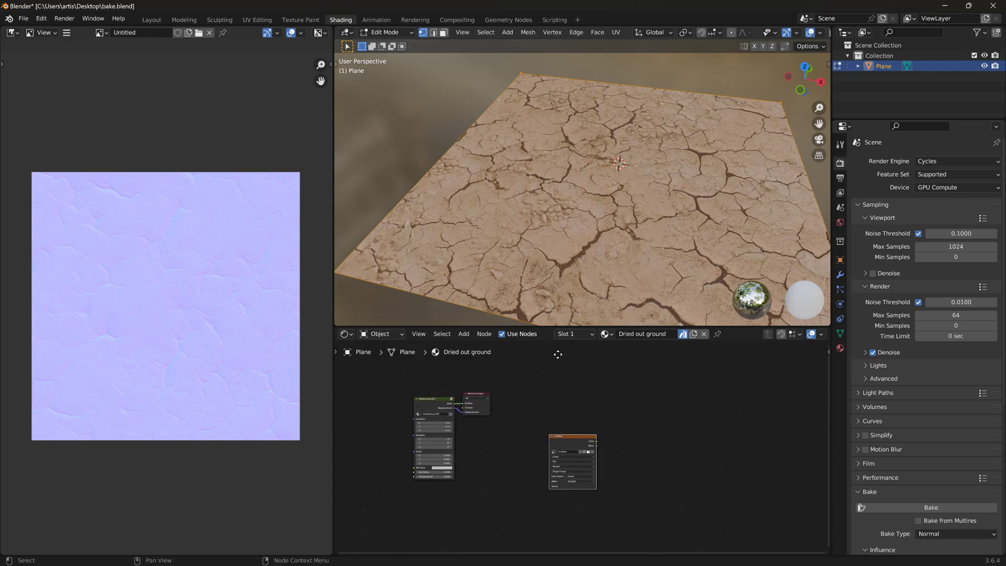
Switch to BeamNG and assign Sand_n.png from the terrain_paints folder as the sand material's normal base texture.
key(alt+Tab)
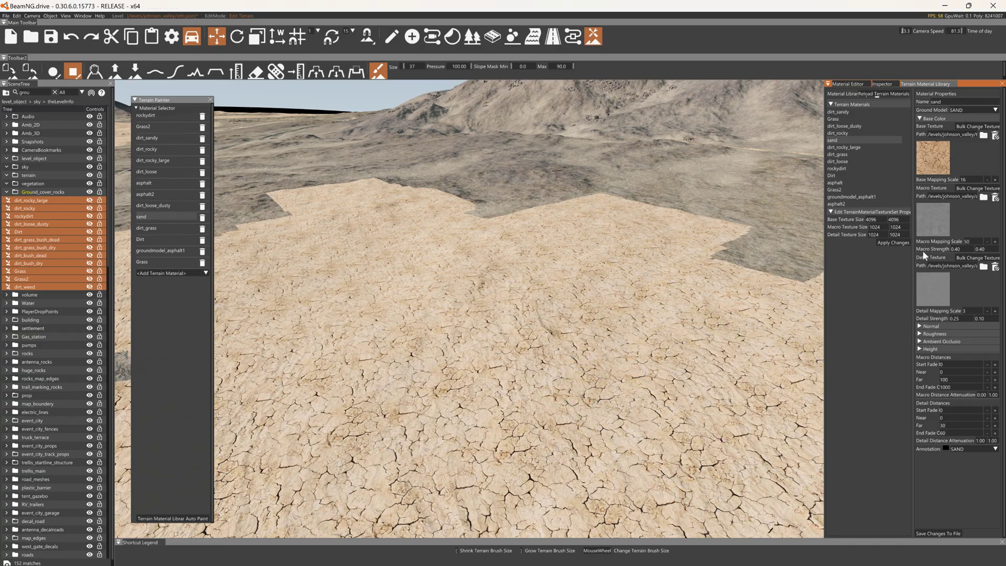
click(920, 326)
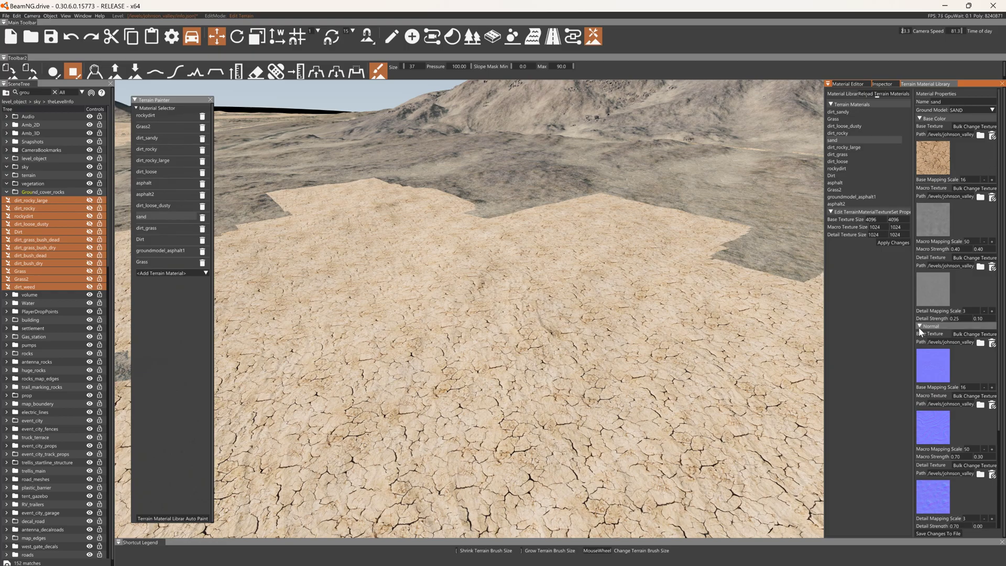
click(922, 364)
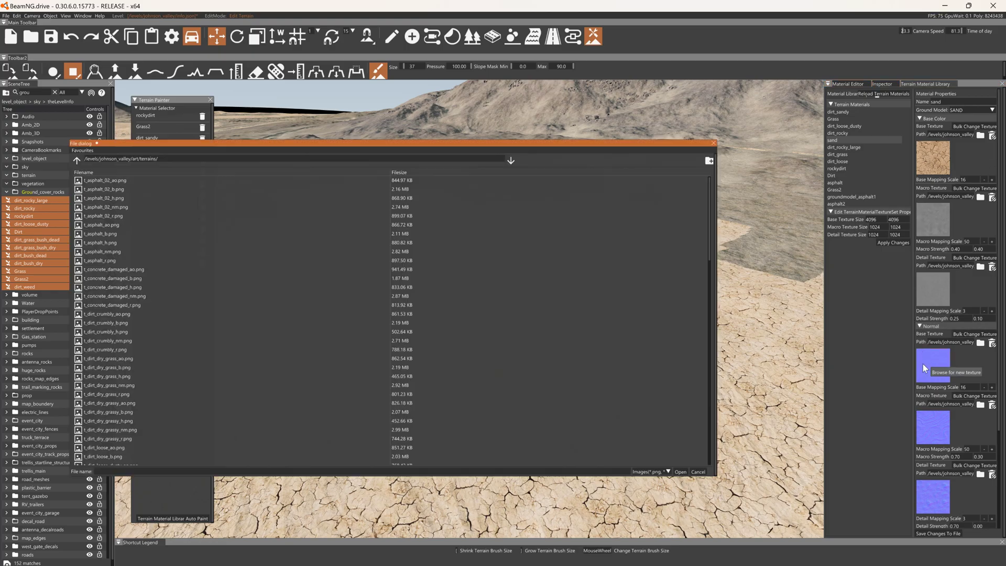
click(78, 161)
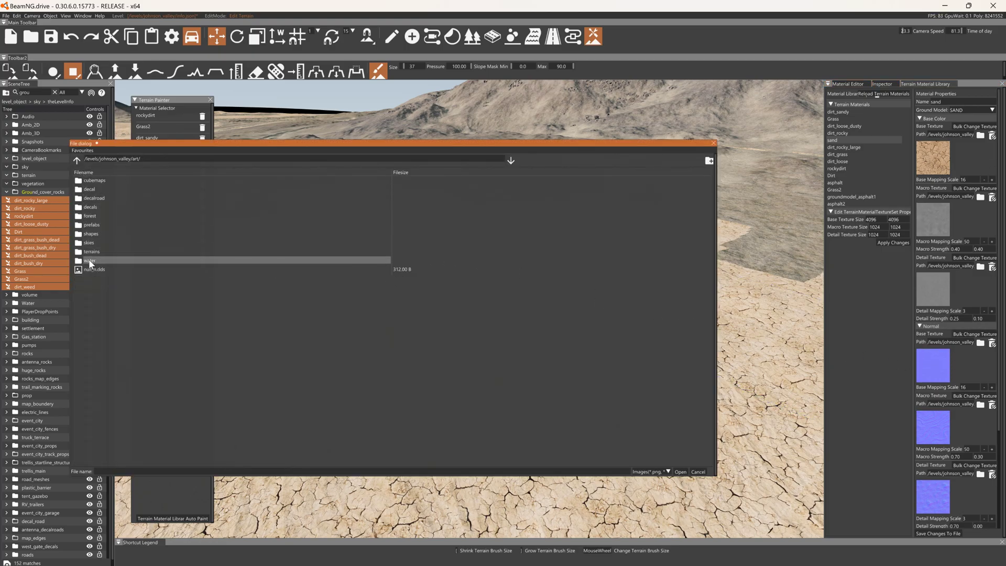
click(77, 160)
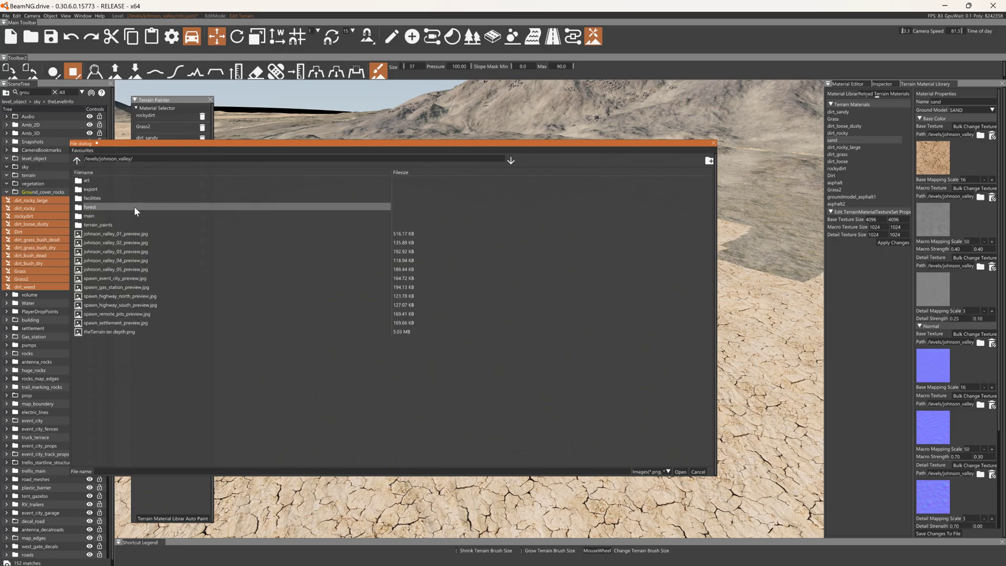
double_click(112, 226)
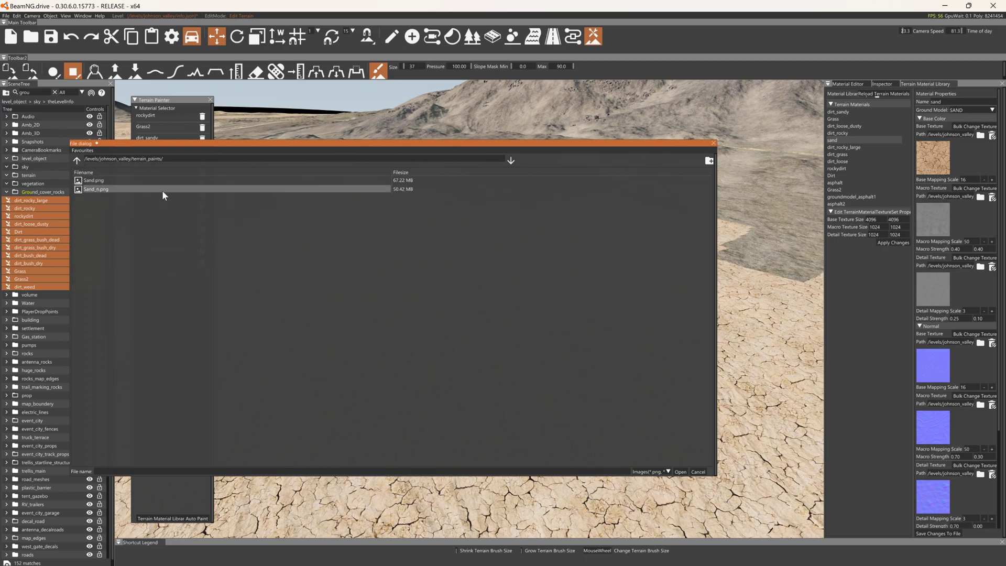
click(95, 190)
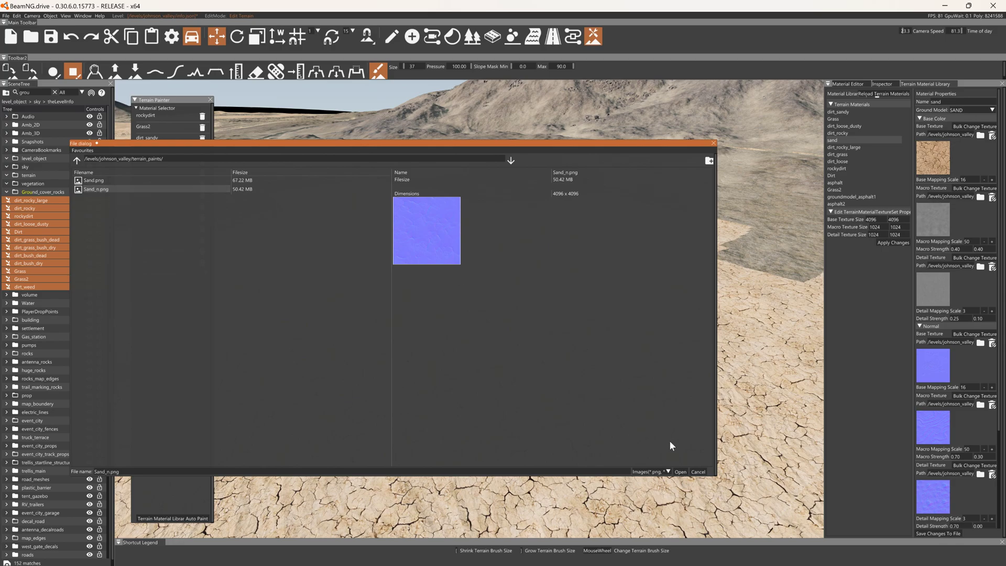
click(681, 472)
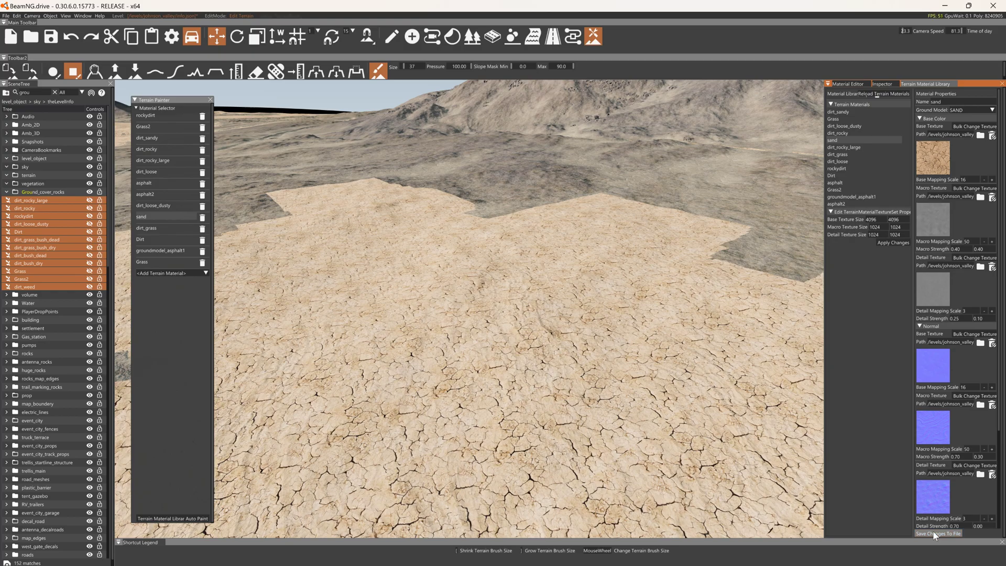
Set the sand normal map's macro and detail strength values to 0 and save the material changes to file.
right_drag(781, 426, 629, 451)
mouse_move(769, 285)
right_down()
mouse_move(463, 235)
mouse_move(492, 291)
mouse_move(444, 296)
mouse_move(417, 335)
mouse_move(411, 384)
mouse_move(396, 380)
mouse_move(386, 392)
right_up()
key(s)
key(w)
key(w)
key(w)
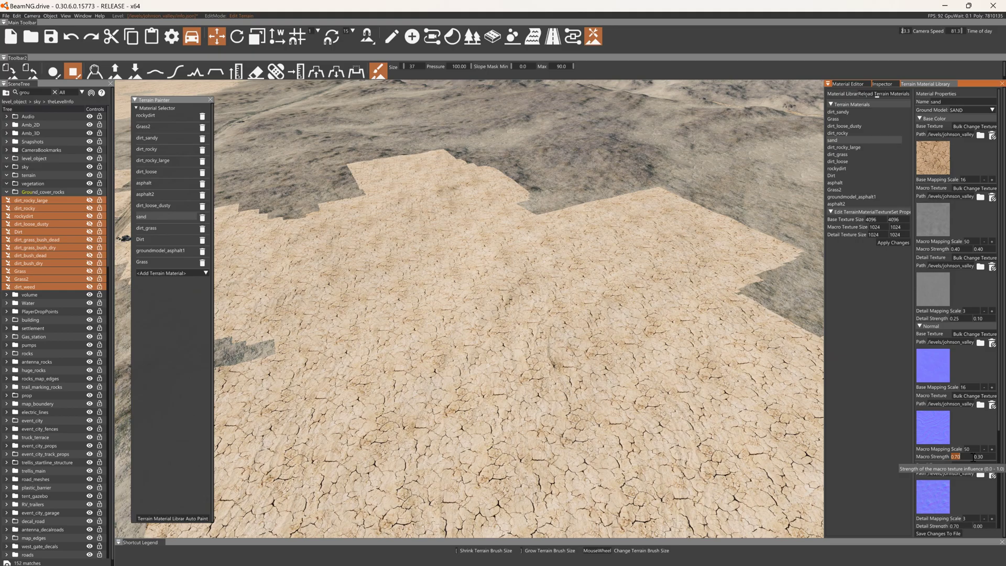
double_click(966, 526)
text(0)
key(Tab)
key(Return)
scroll(982, 498, down, 3)
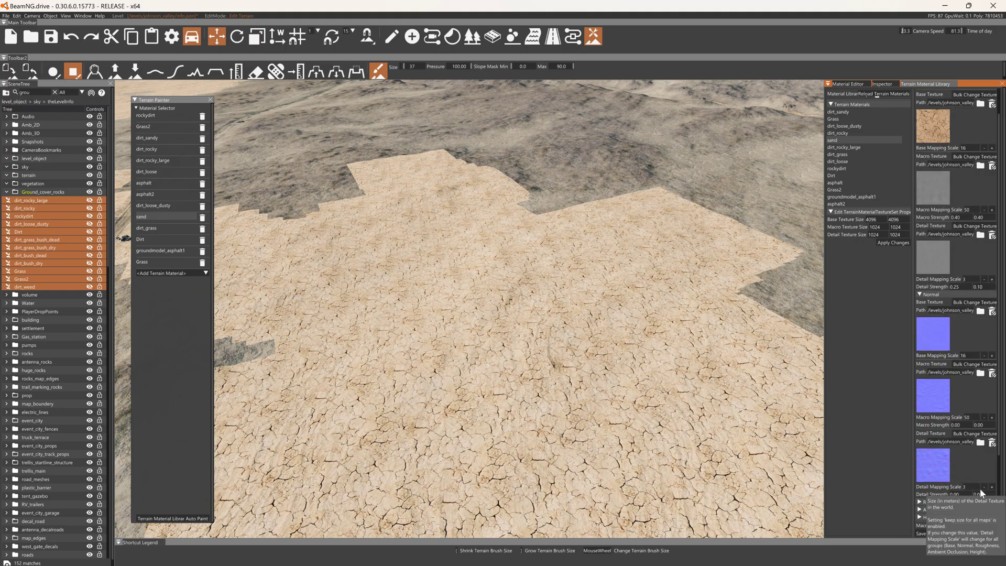
click(945, 533)
Examine the sand material's Normal, Roughness, Ambient Occlusion and Height texture settings.
scroll(969, 399, up, 3)
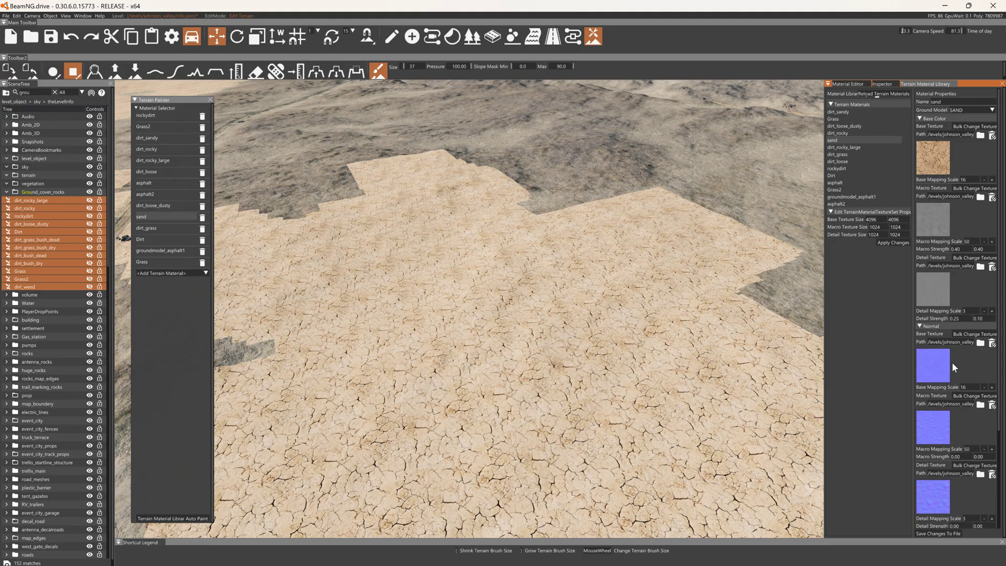
scroll(943, 364, down, 4)
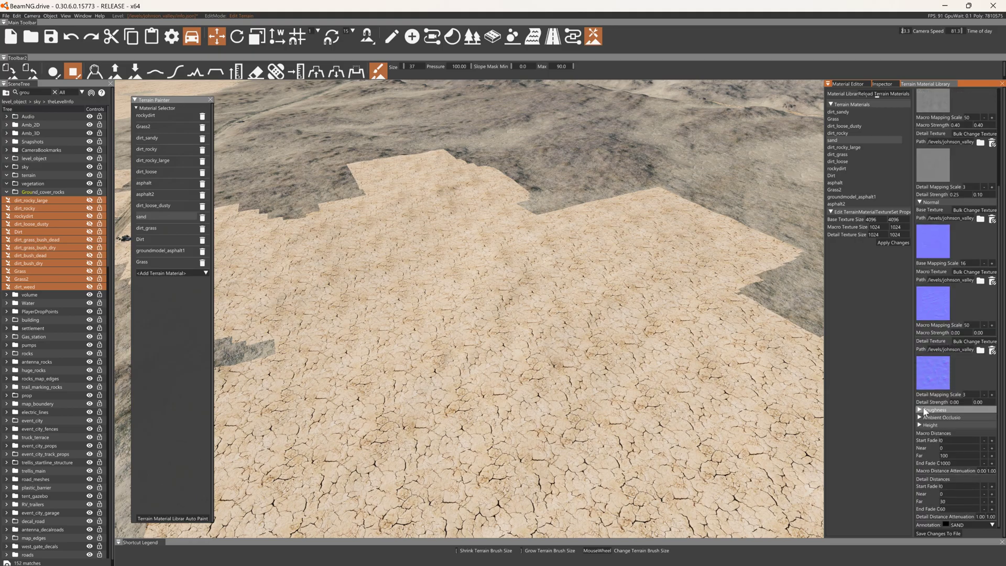
click(923, 409)
scroll(930, 426, down, 6)
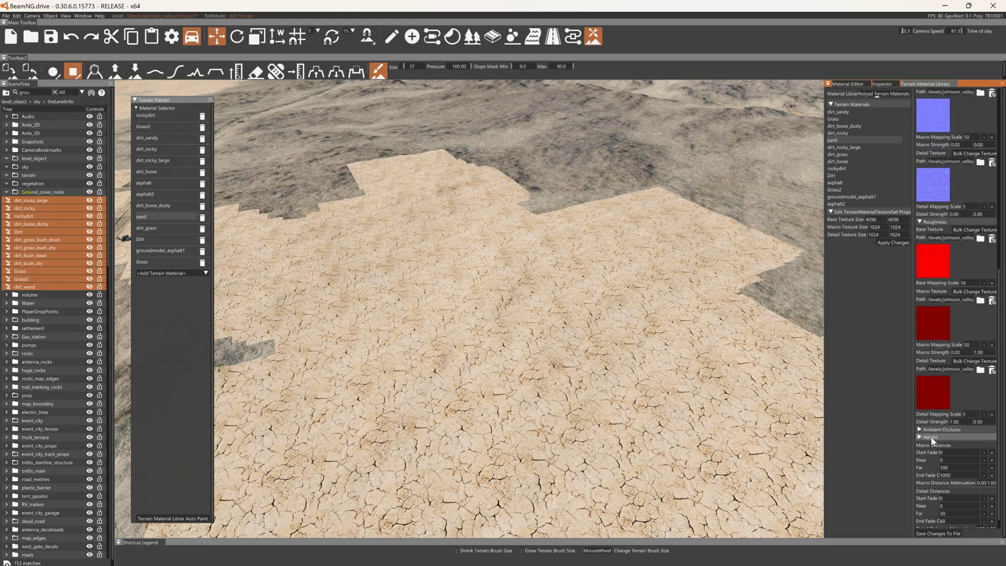
click(927, 430)
scroll(932, 432, down, 6)
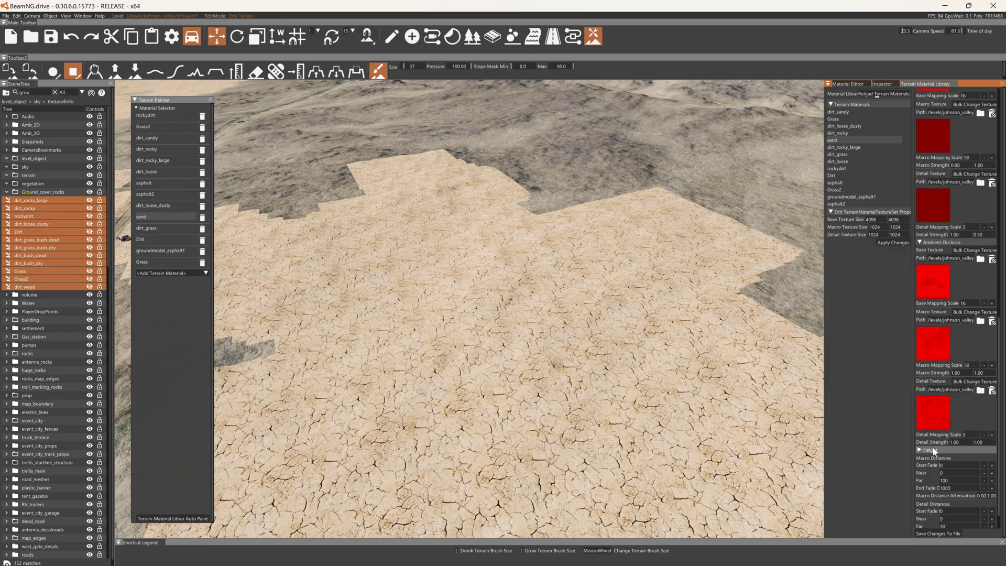
click(932, 448)
scroll(938, 444, down, 3)
scroll(936, 432, up, 6)
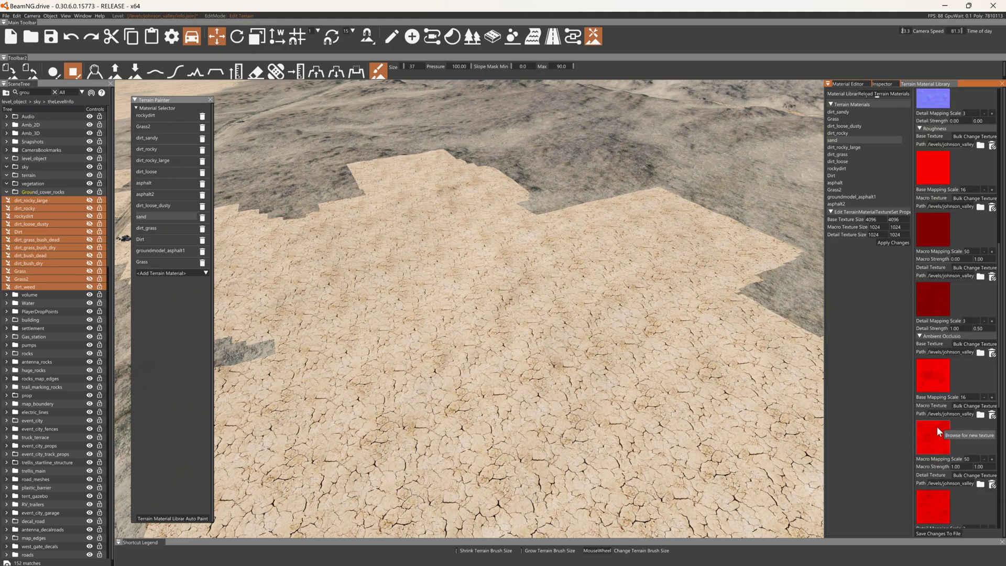
scroll(935, 426, up, 3)
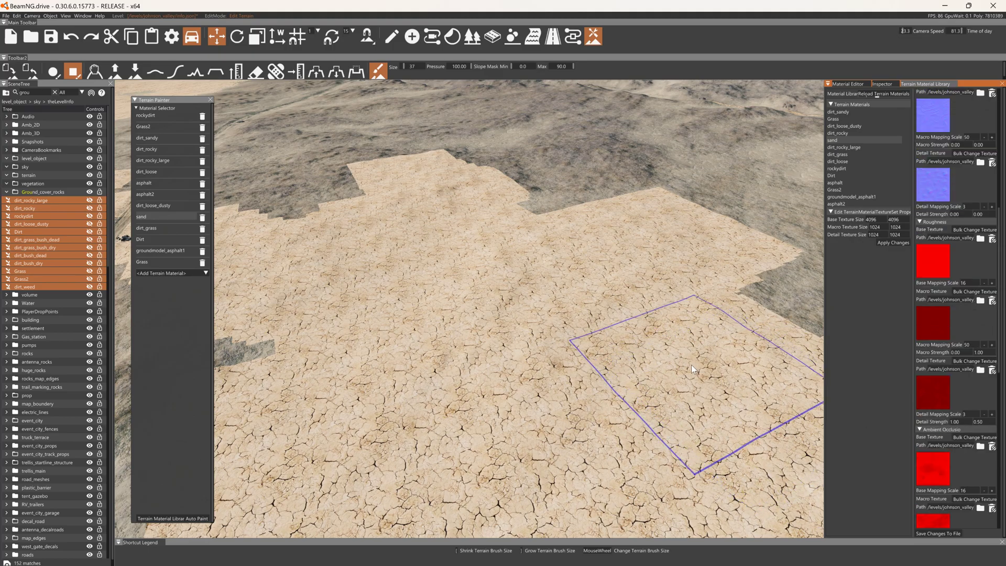
Set the time of day to 22.1 and inspect the cracked sand terrain up close and from a distance.
key(s)
mouse_move(548, 298)
right_down()
mouse_move(591, 341)
mouse_move(676, 351)
right_up()
drag(958, 30, 950, 27)
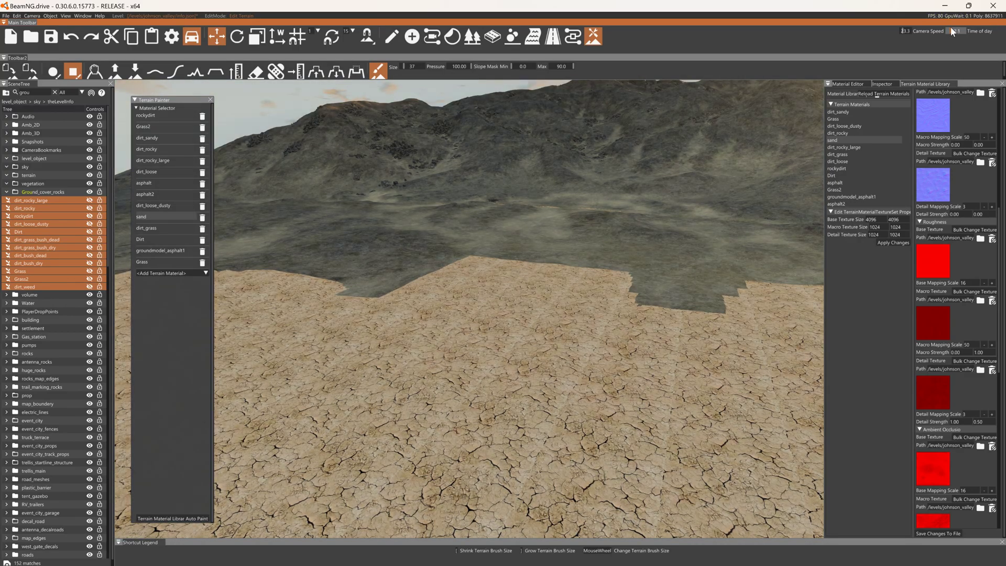
right_drag(667, 203, 675, 283)
key(w)
key(w)
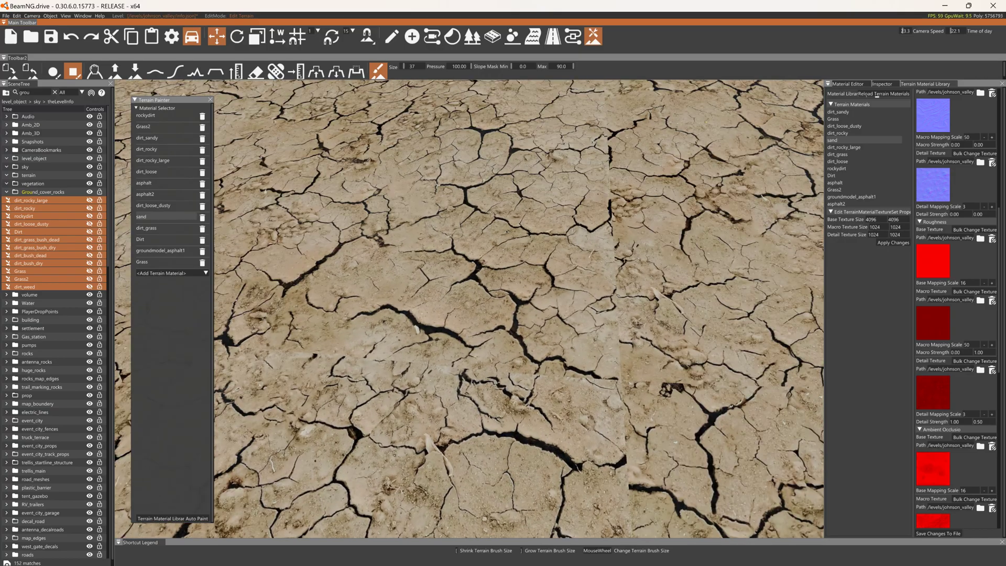
key(s)
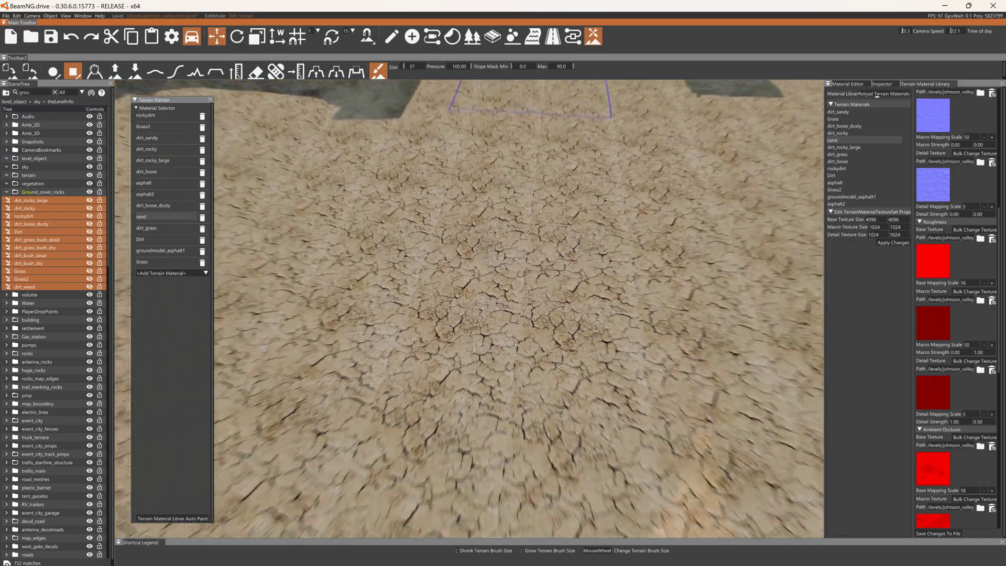
Examine the cracked sand tiling across the valley terrain from progressively greater distances.
key(s)
key(a)
mouse_move(520, 153)
right_down()
mouse_move(560, 141)
mouse_move(592, 115)
right_up()
key(s)
key(d)
mouse_move(741, 334)
right_down()
mouse_move(676, 317)
mouse_move(616, 278)
mouse_move(586, 241)
mouse_move(506, 244)
right_up()
key(s)
right_drag(584, 246, 583, 309)
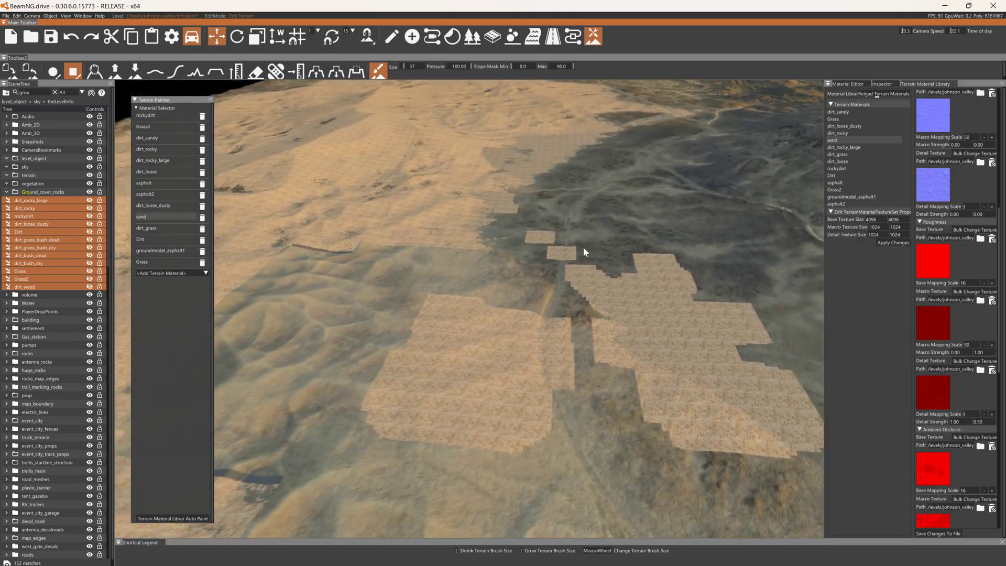
key(s)
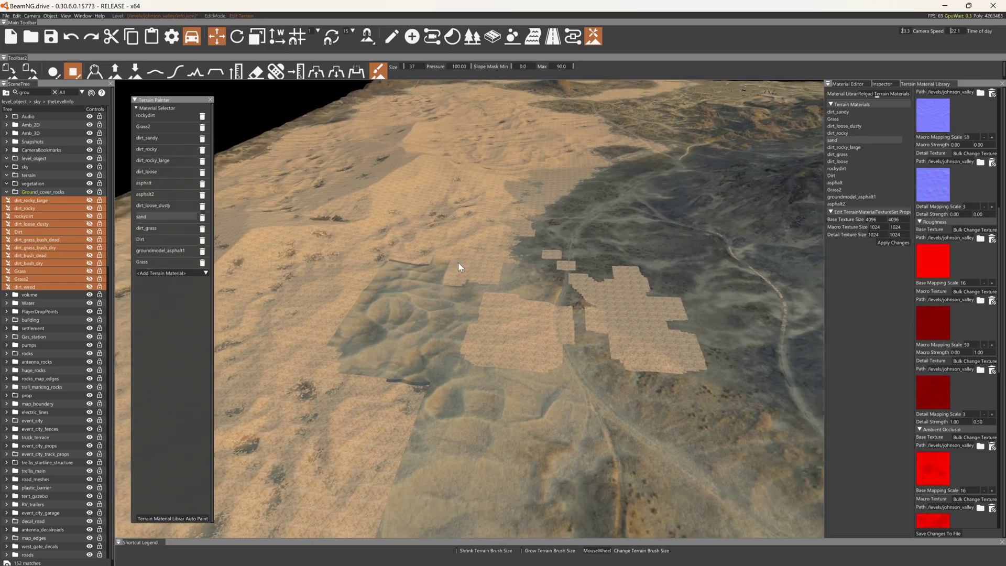
key(s)
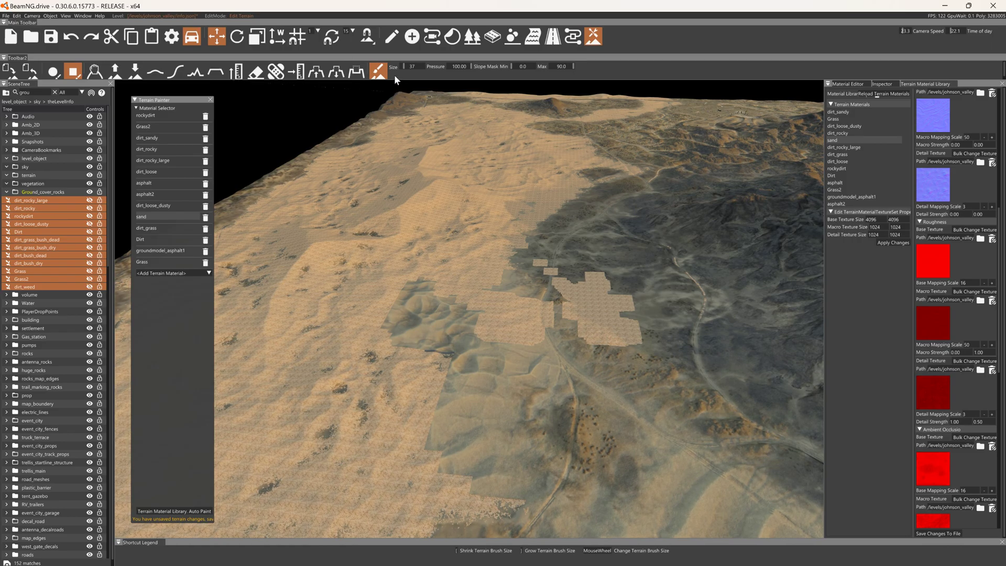
Leave the world editor and load the freeroam level named New.
key(F11)
key(Escape)
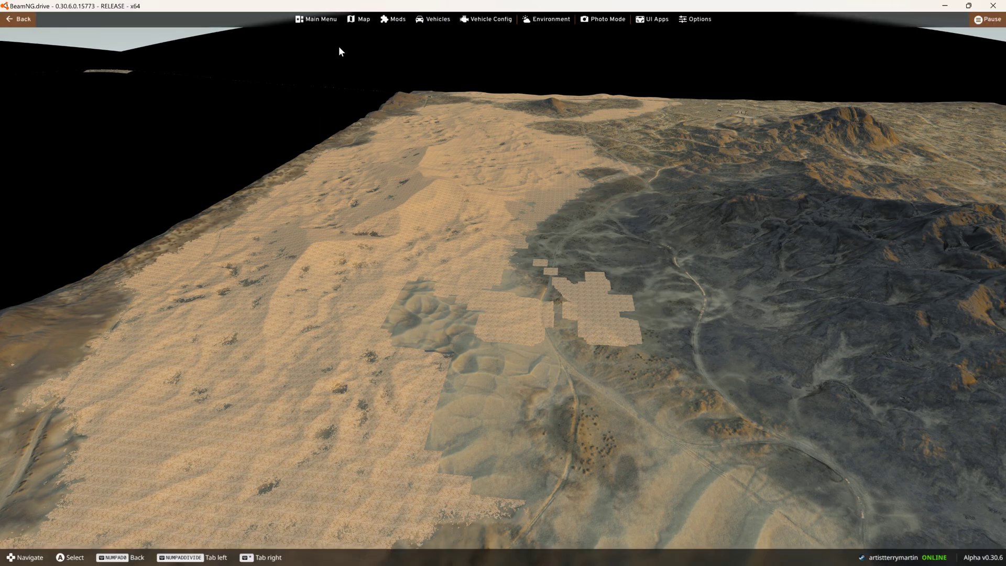
click(316, 19)
click(367, 259)
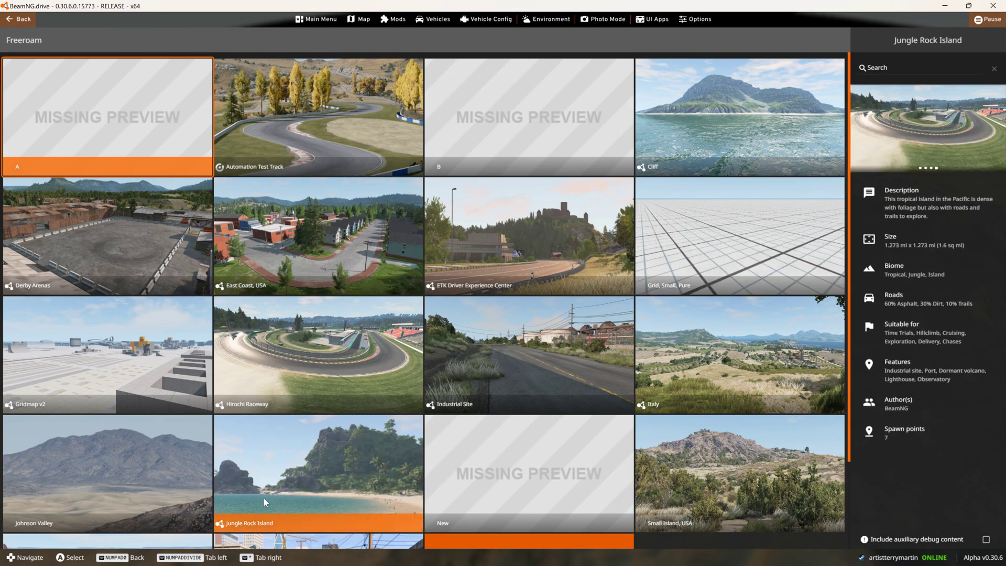
scroll(145, 470, down, 2)
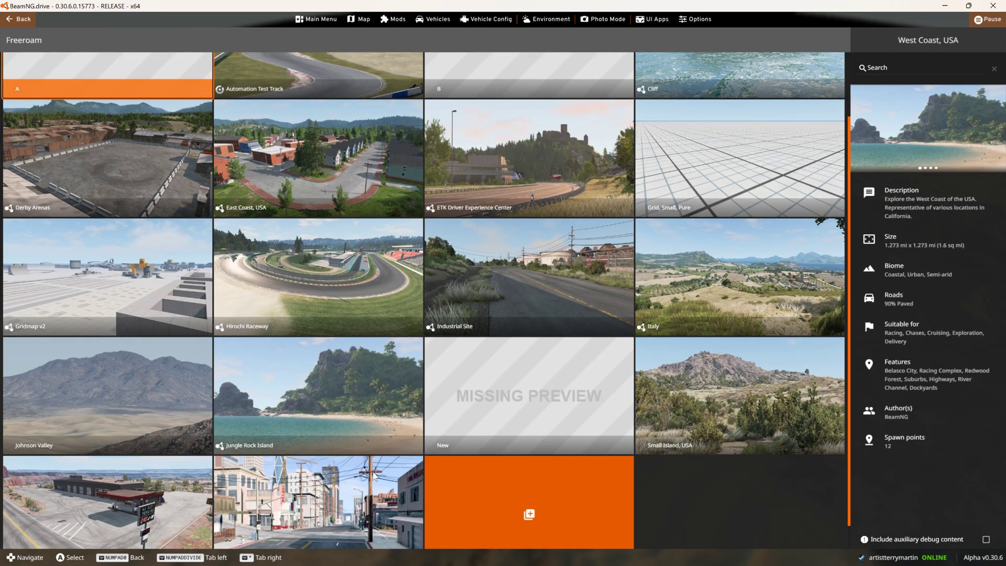
click(505, 419)
click(905, 538)
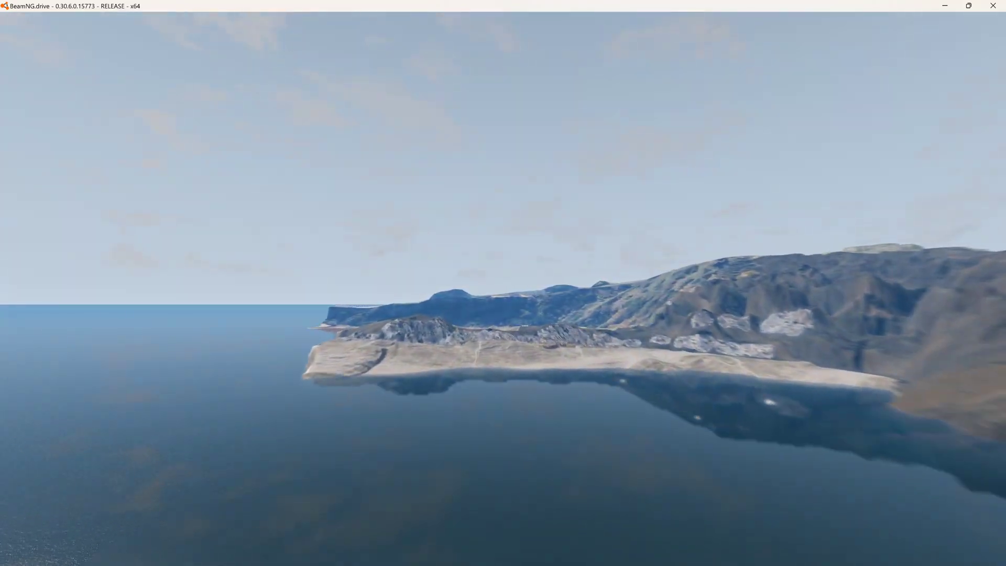
Examine the painted sand, grass and cliff terrain along the coast, both up close and from high above.
key(w)
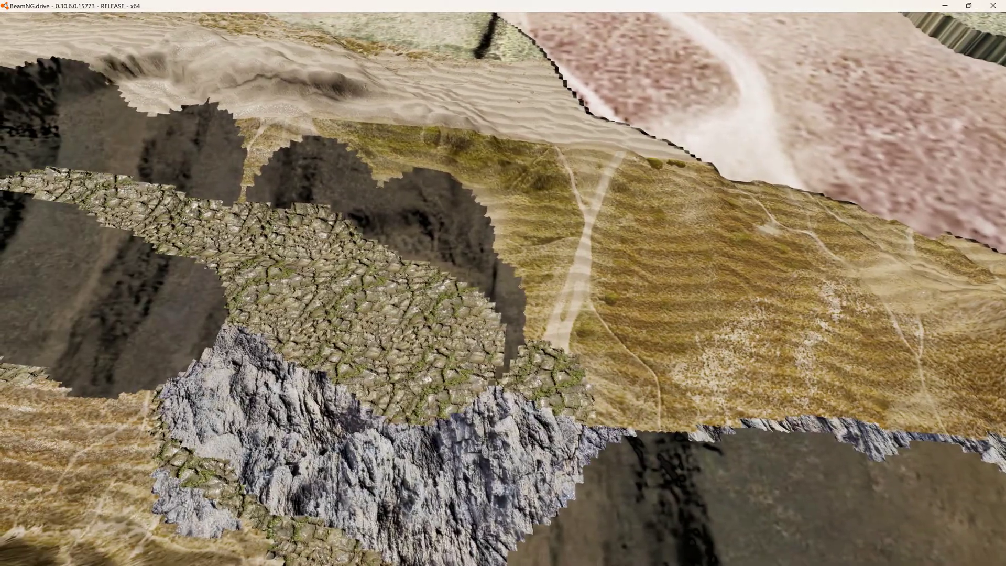
key(s)
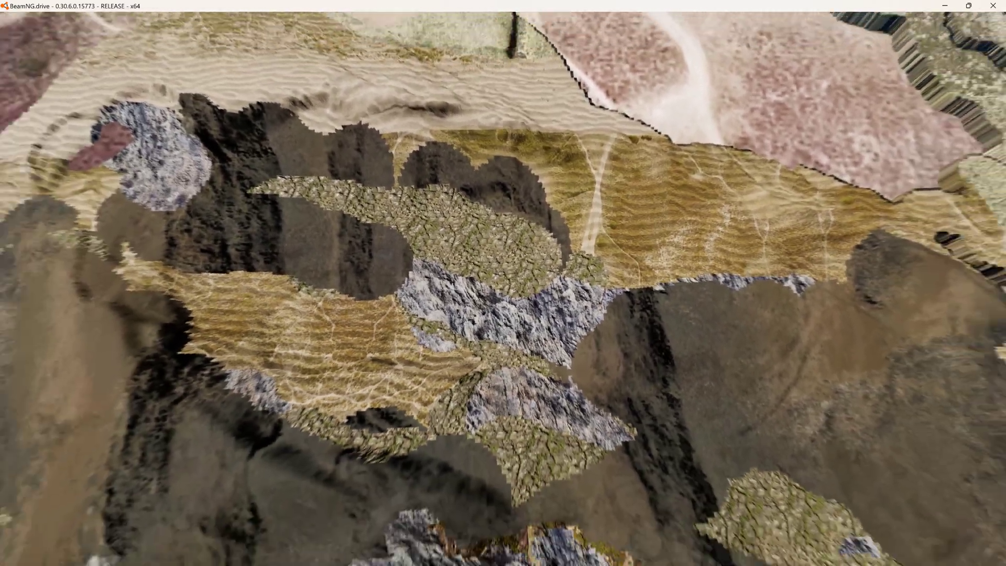
key(s)
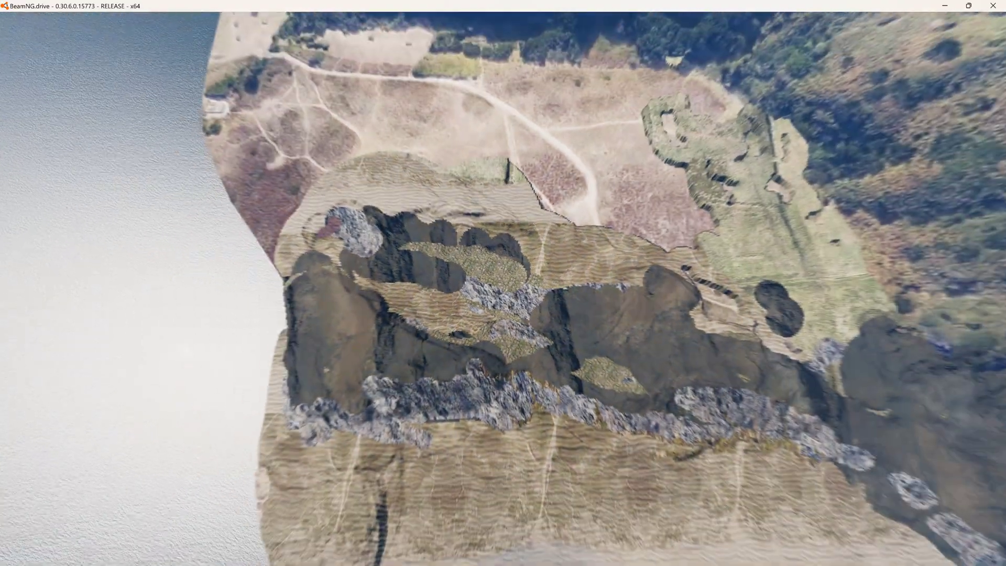
key(w)
key(s)
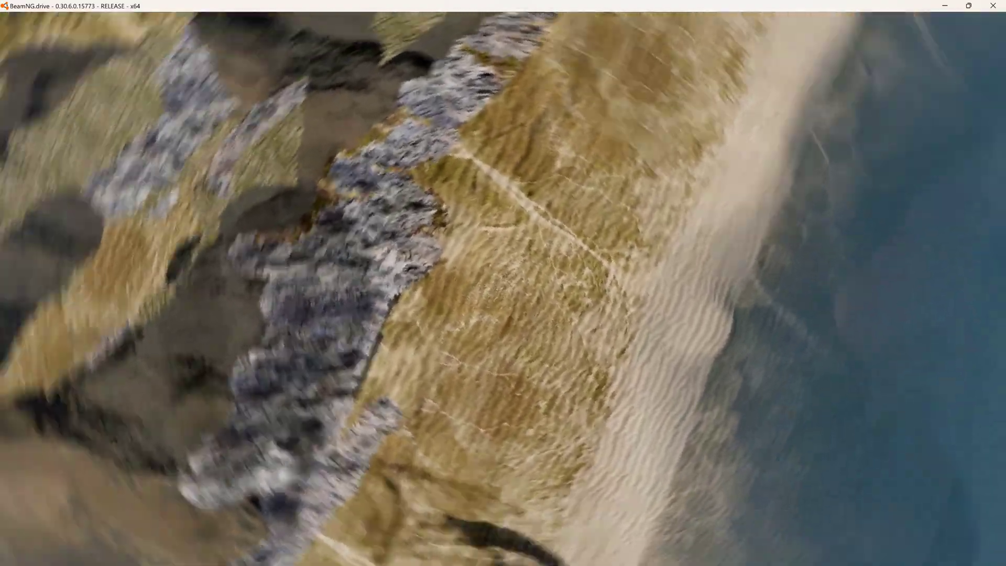
key(w)
key(s)
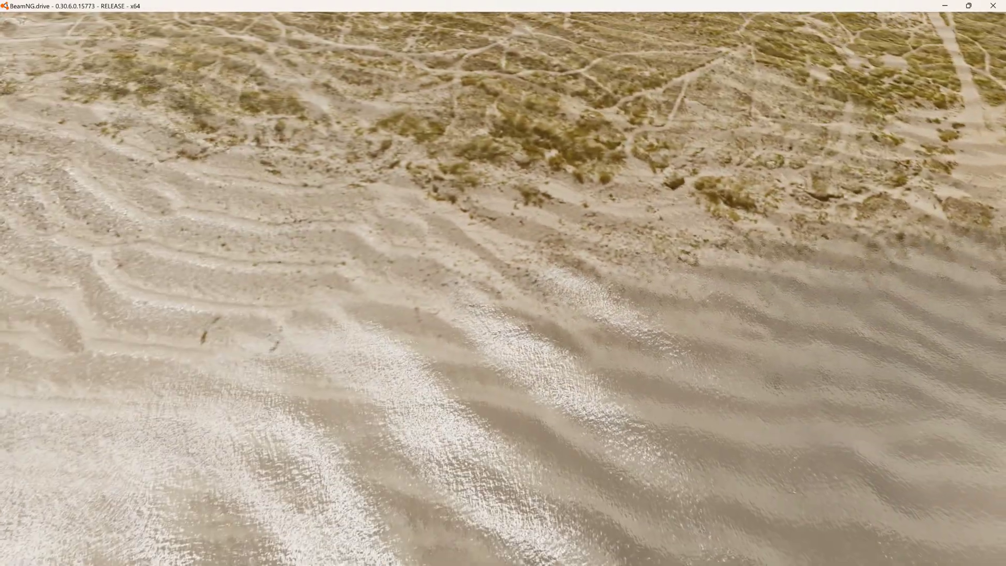
key(s)
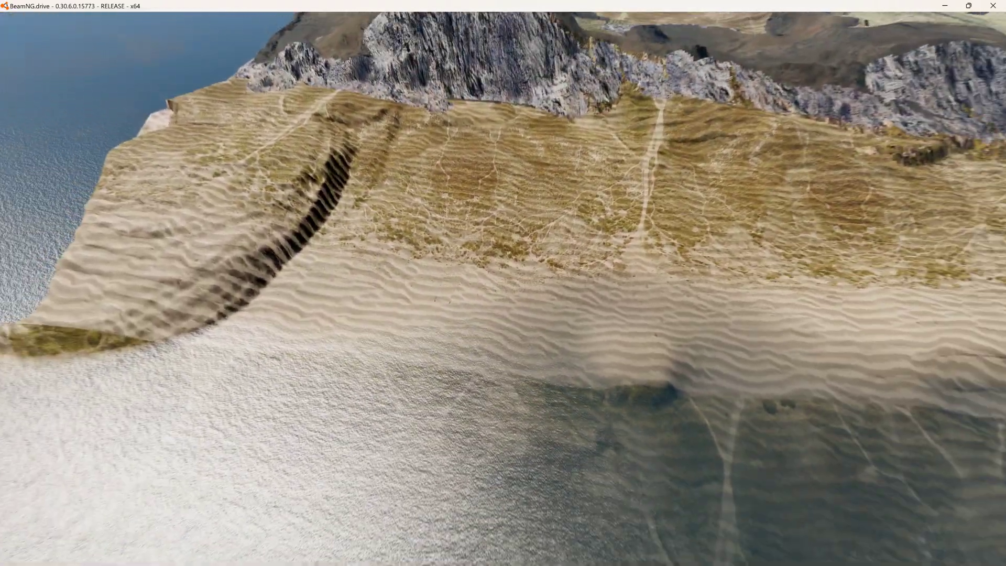
key(s)
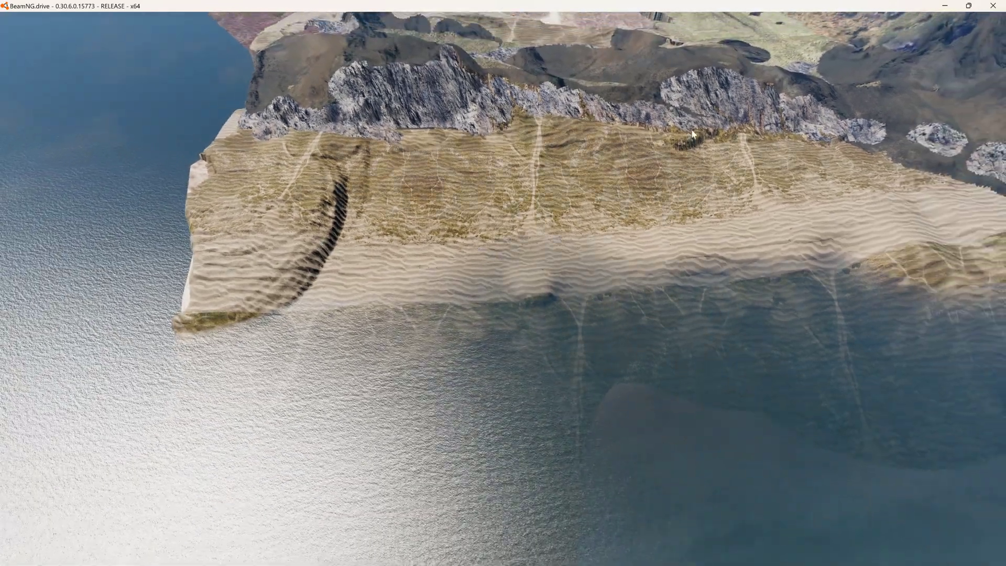
key(w)
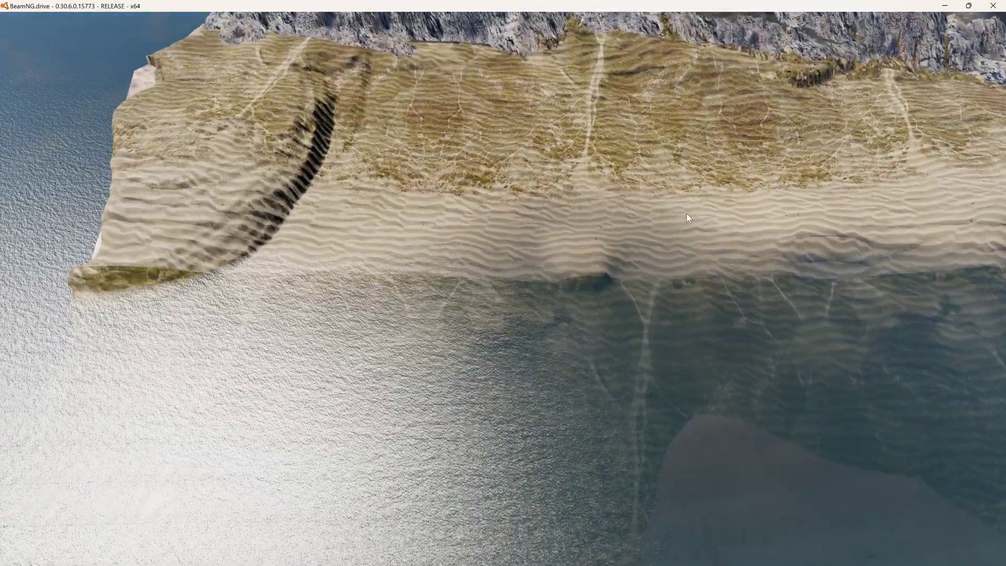
Open the world editor and display the Sand material's properties in the terrain material library.
key(F11)
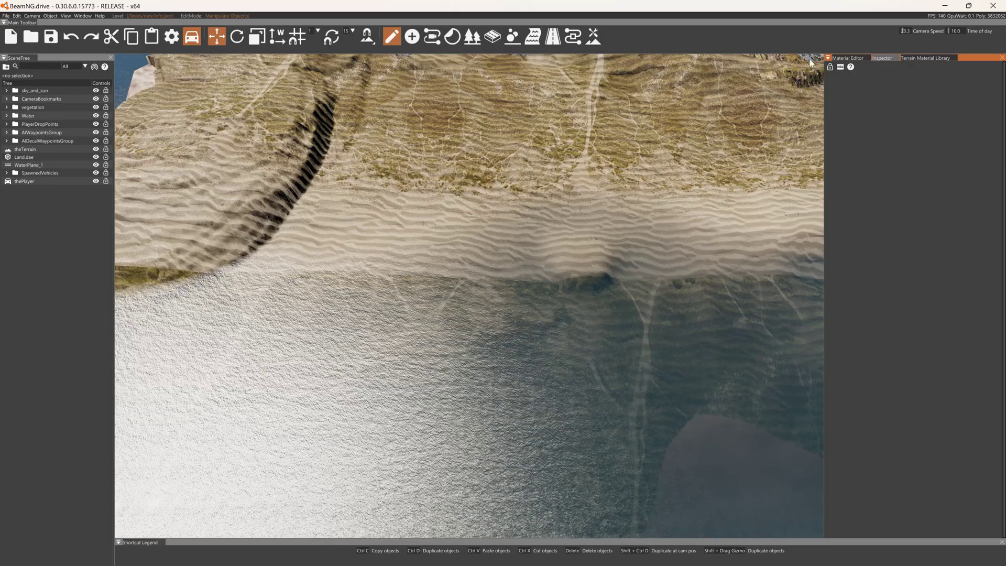
right_drag(621, 157, 677, 152)
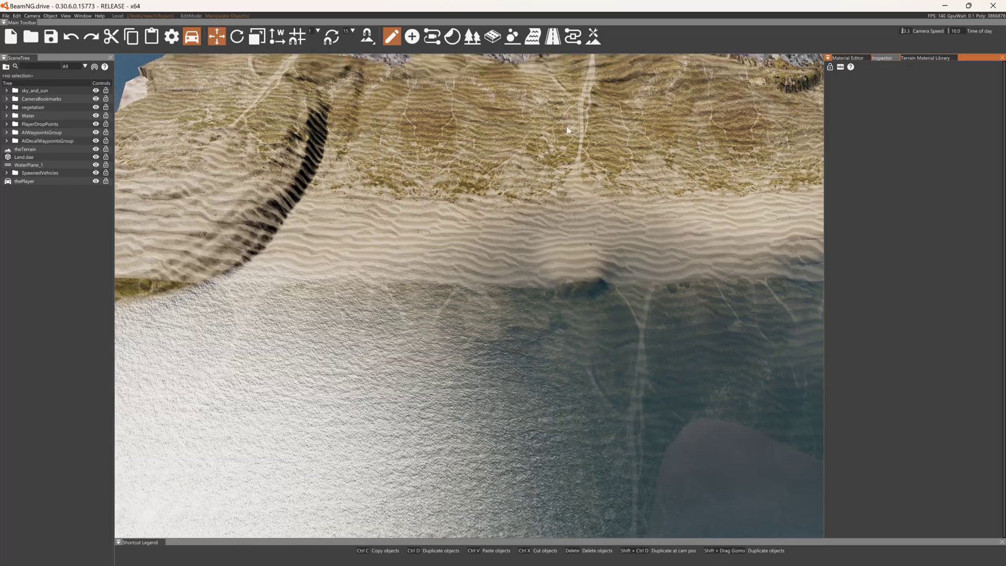
mouse_move(413, 112)
right_down()
mouse_move(413, 100)
mouse_move(432, 112)
right_up()
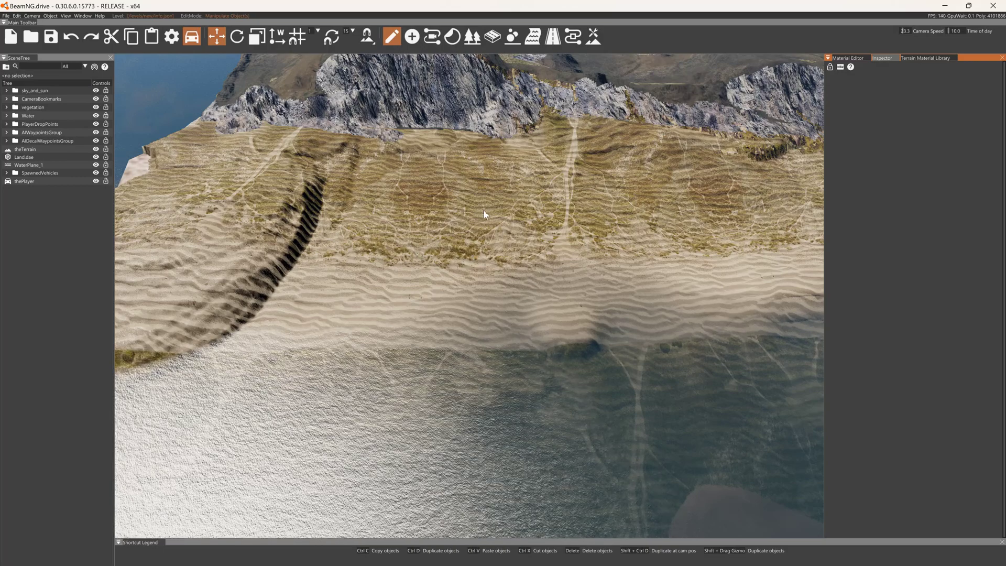
click(849, 58)
click(917, 58)
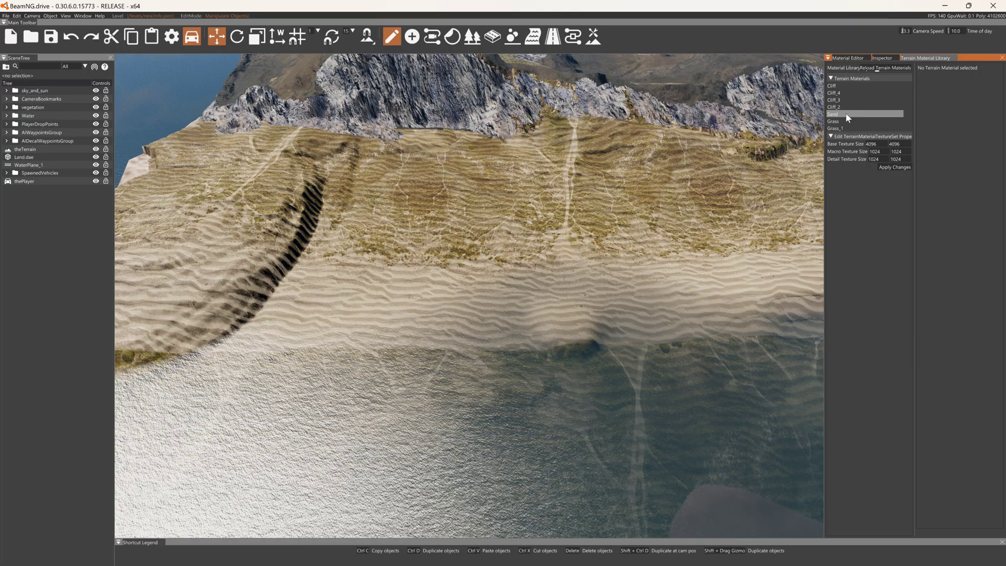
click(884, 114)
Browse the Sand material's base color texture folder, preview Macro_Sand_Diffuse.png and base.png, and close the file browser without choosing one.
click(930, 122)
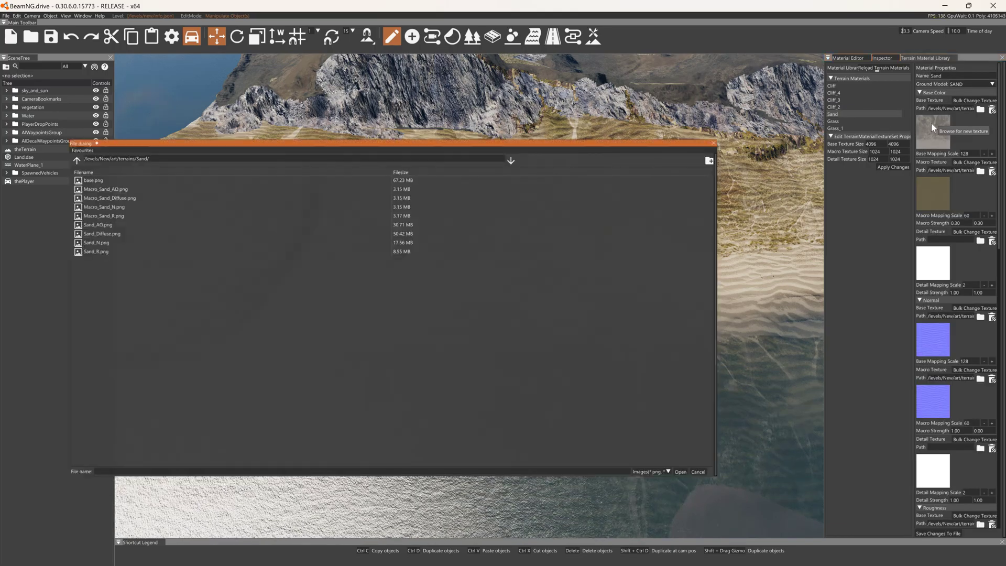
click(135, 198)
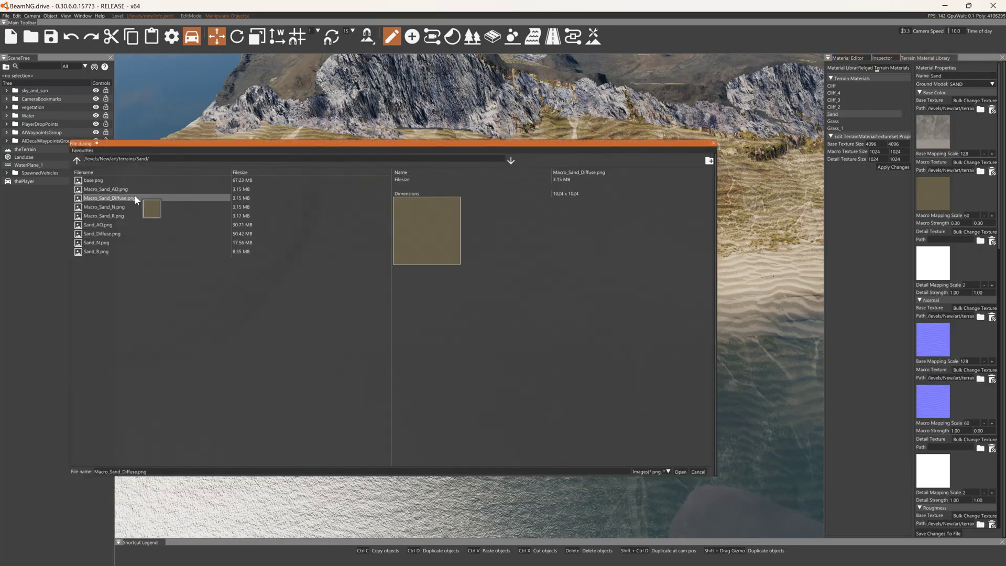
click(96, 180)
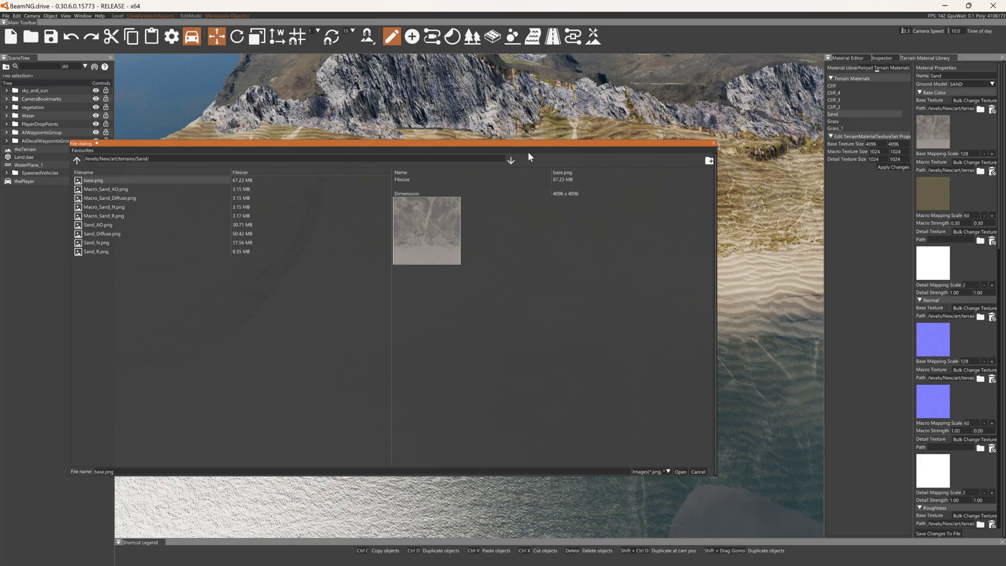
drag(542, 156, 530, 384)
right_drag(468, 210, 469, 255)
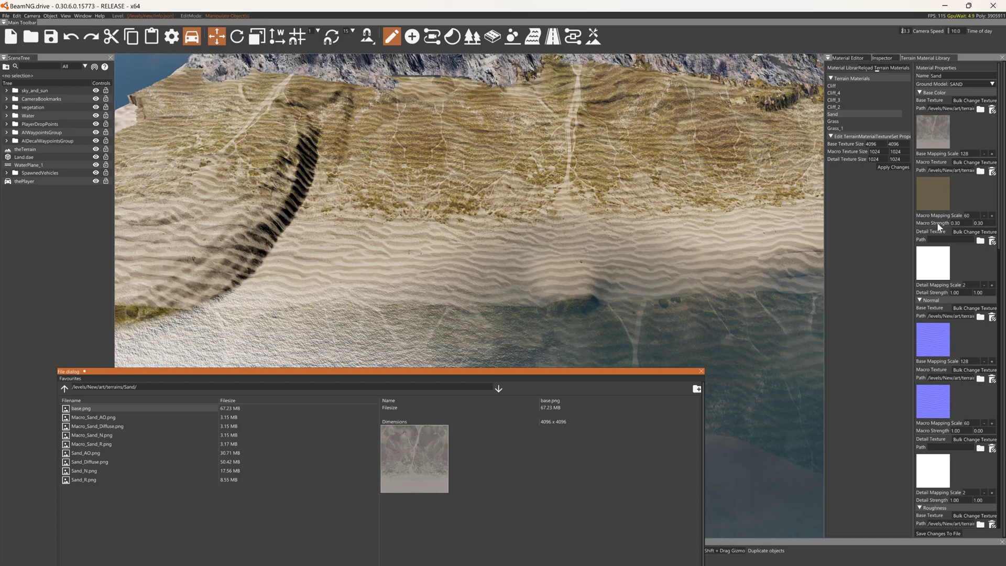
scroll(754, 246, up, 1)
click(701, 371)
Inspect the rippled beach sand near the dark curved slope up close and toward the shoreline.
right_drag(640, 316, 516, 265)
key(w)
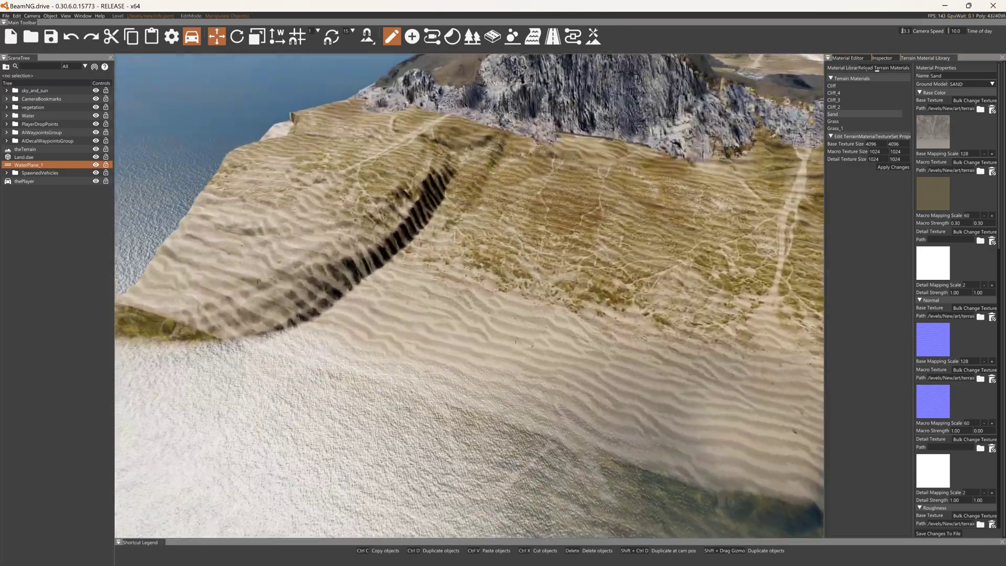
key(w)
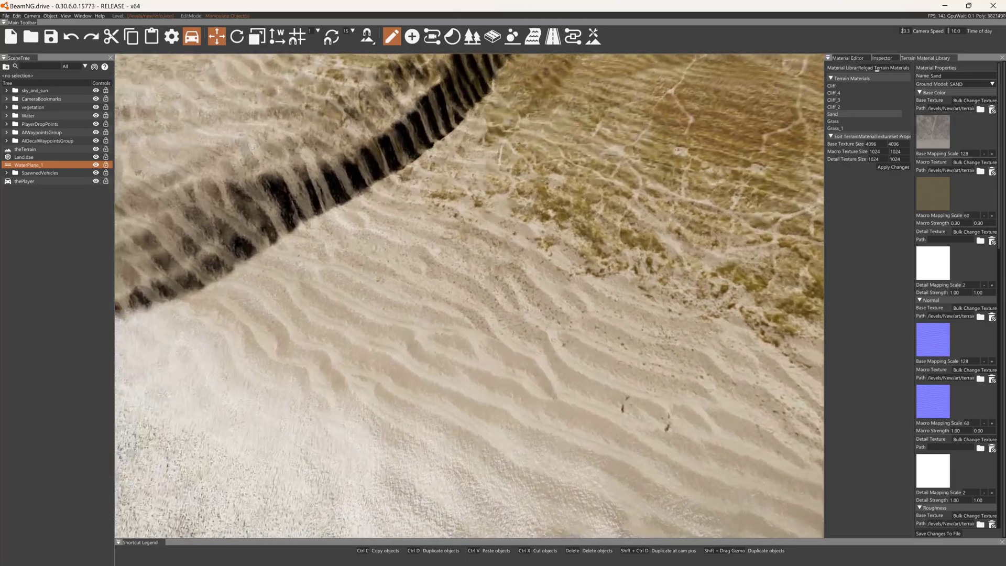
key(w)
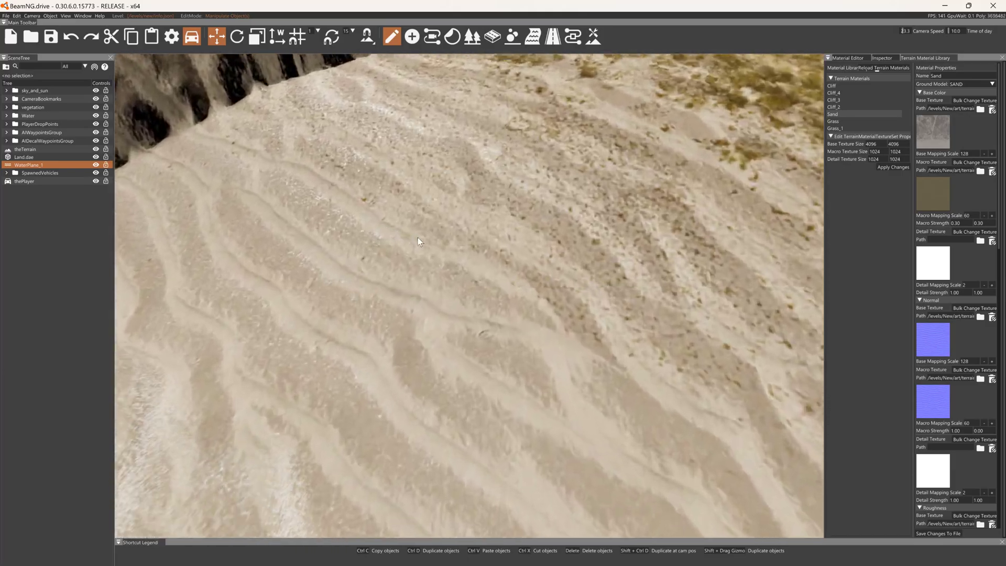
key(w)
right_drag(410, 247, 531, 170)
key(s)
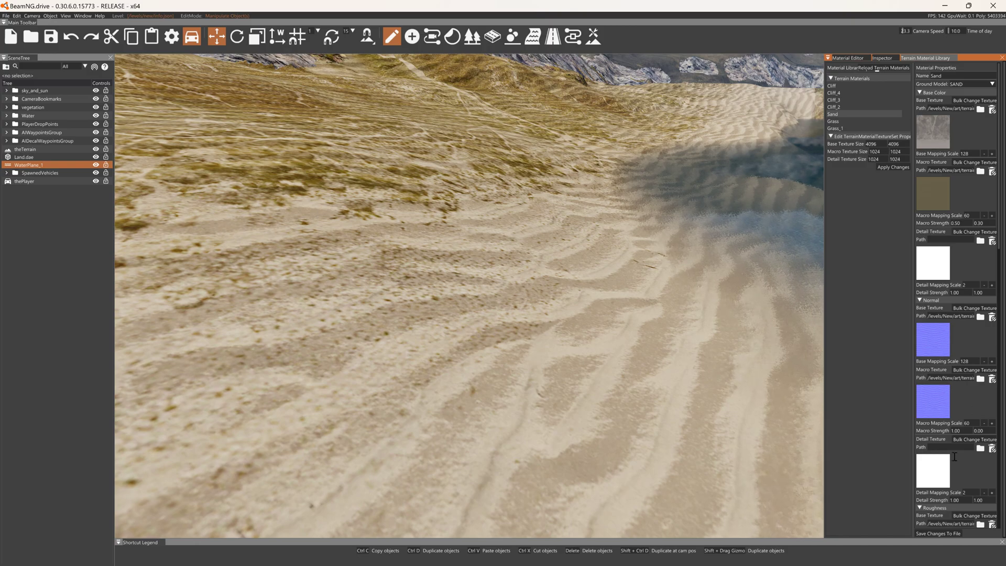
Set the Sand base color's macro mapping scale to 16 and first macro strength value to 0.40, saving the changes to file.
click(942, 532)
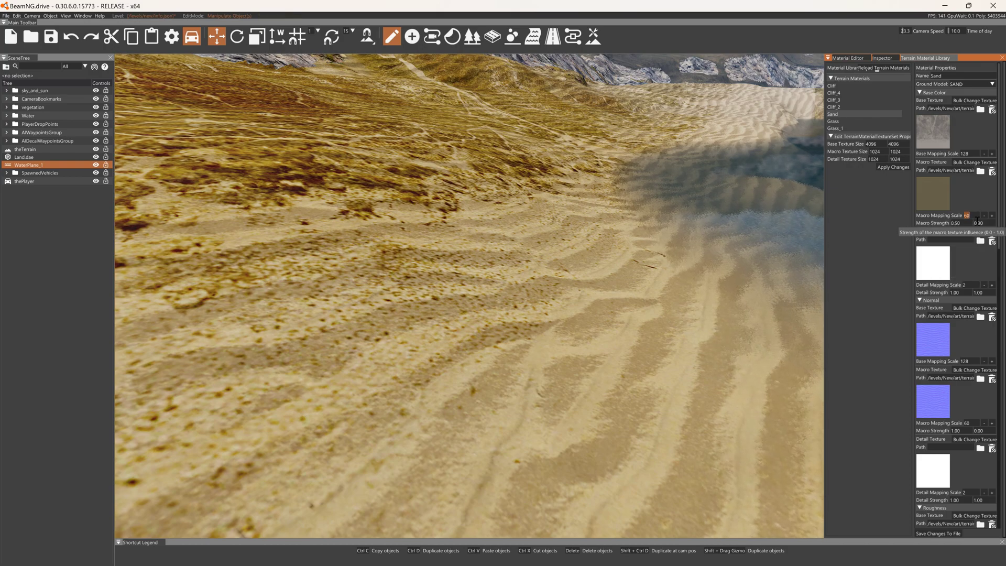
click(932, 533)
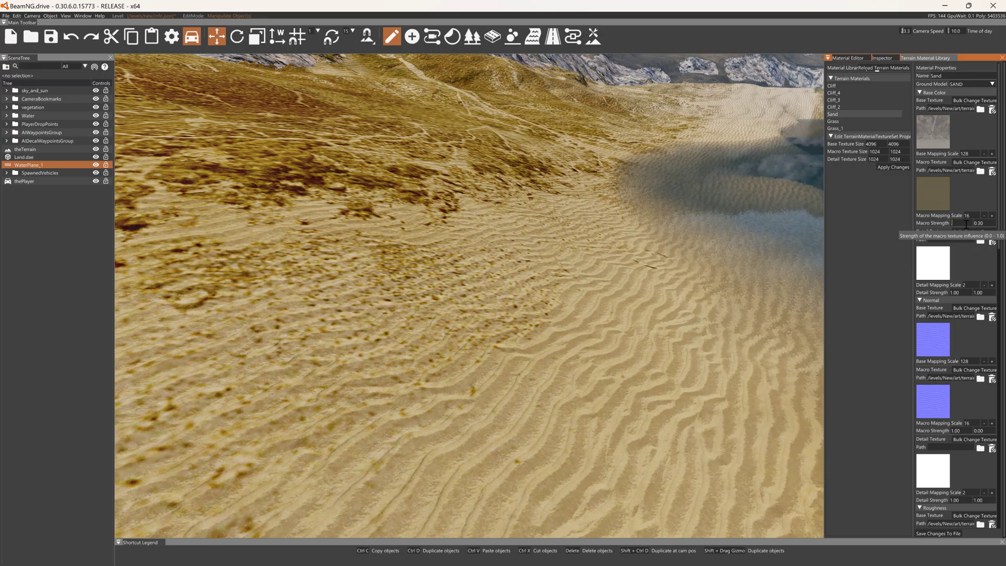
click(932, 532)
Compare the adjusted sand texture at ground level with its appearance from far above the coast.
key(w)
right_drag(681, 353, 691, 403)
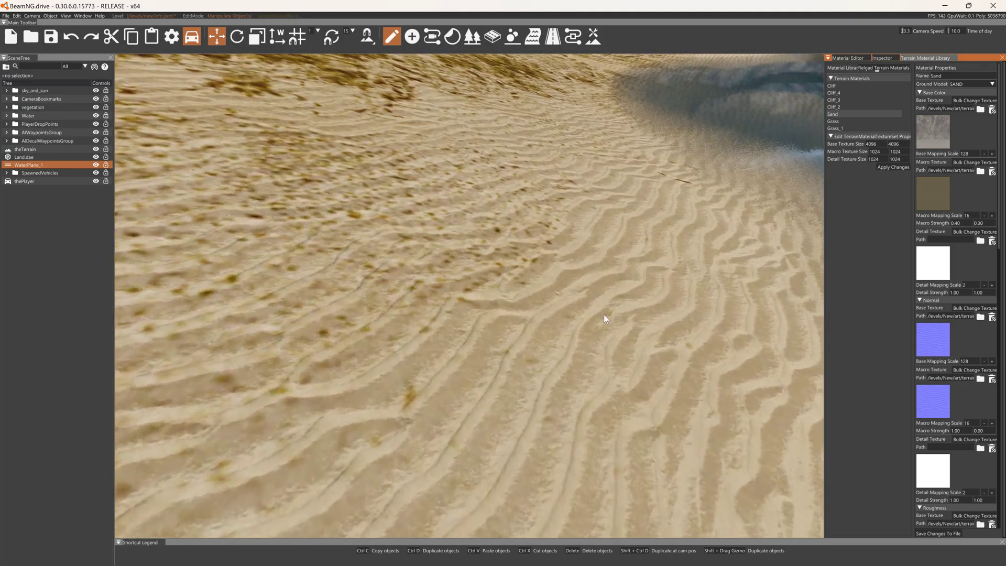
key(w)
right_drag(603, 314, 519, 249)
key(s)
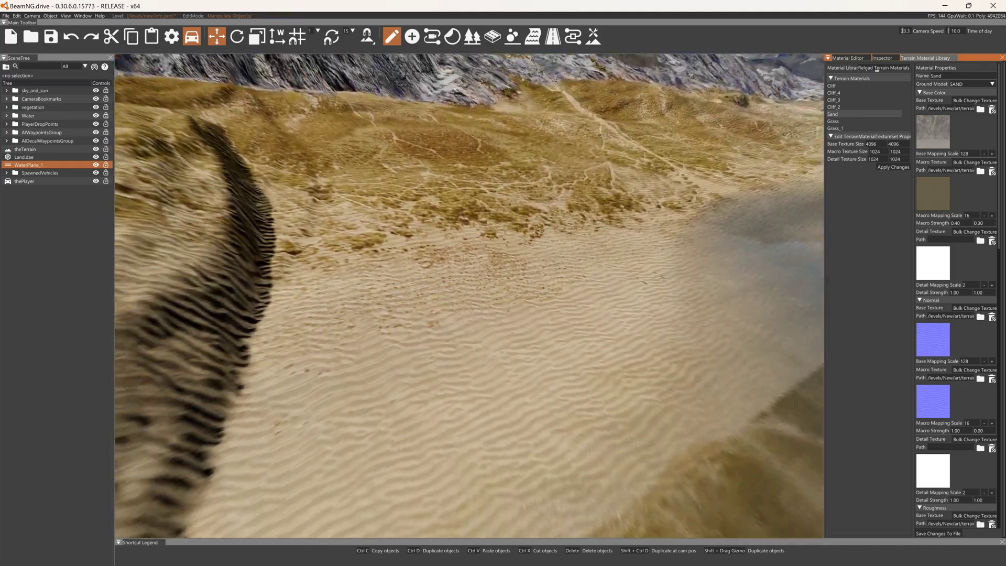
key(s)
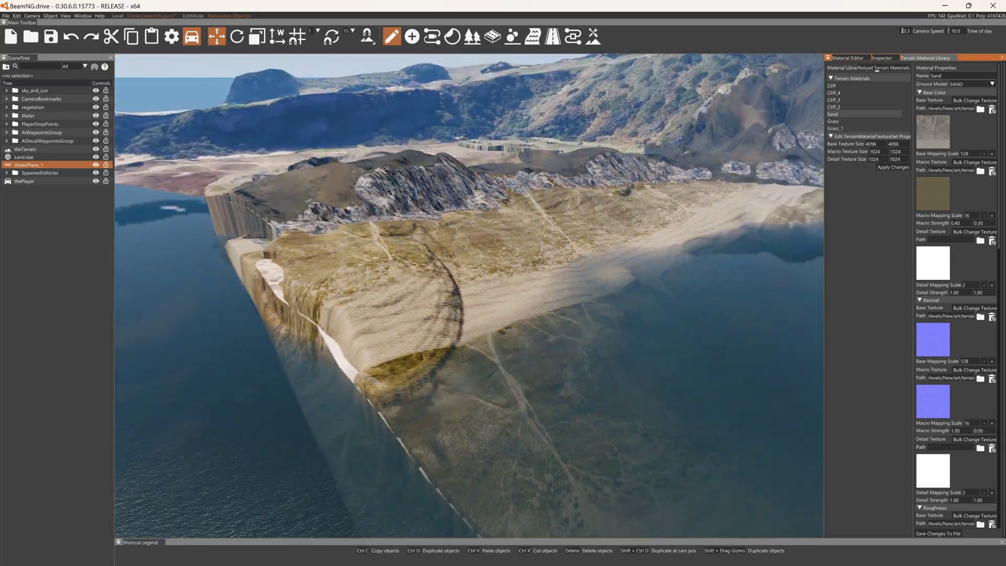
key(w)
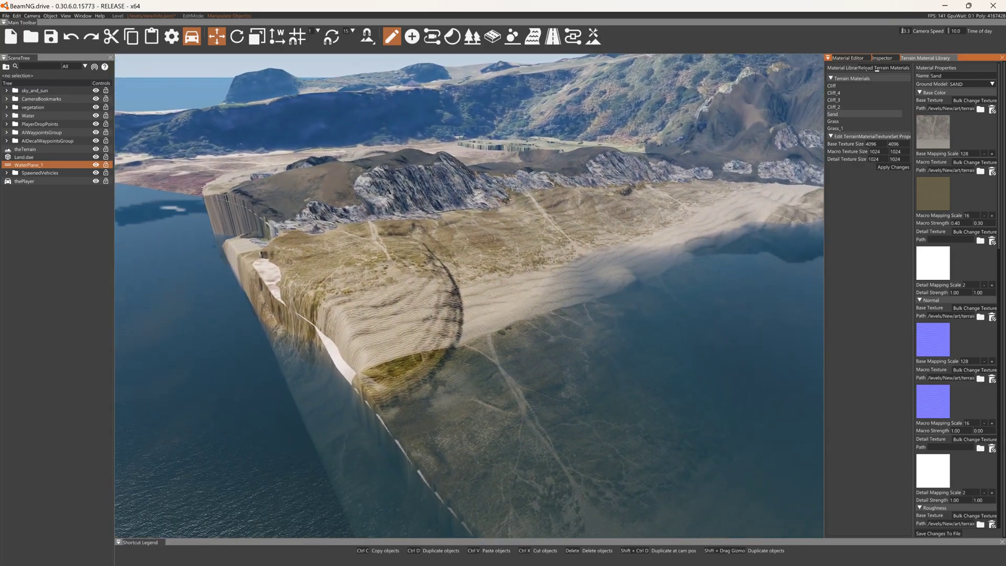
key(w)
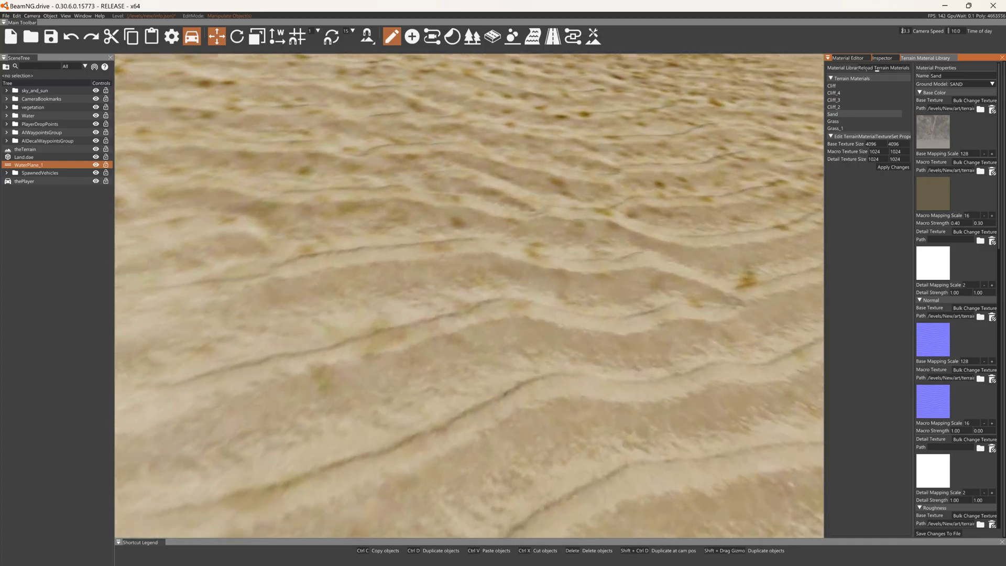
key(s)
key(s)
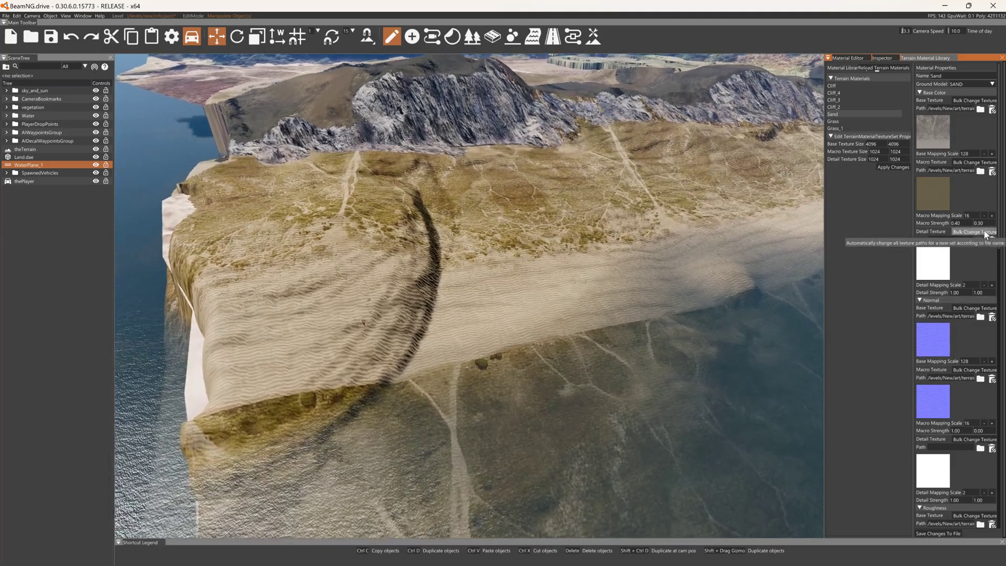
Set both macro strength values of the Sand base color to 0.00, saving the changes to file.
click(979, 223)
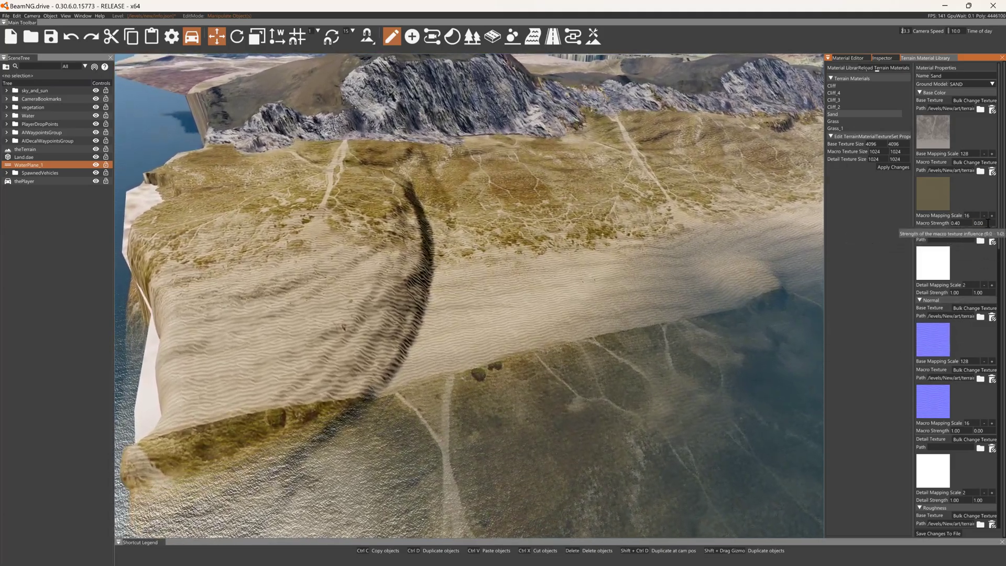
click(937, 533)
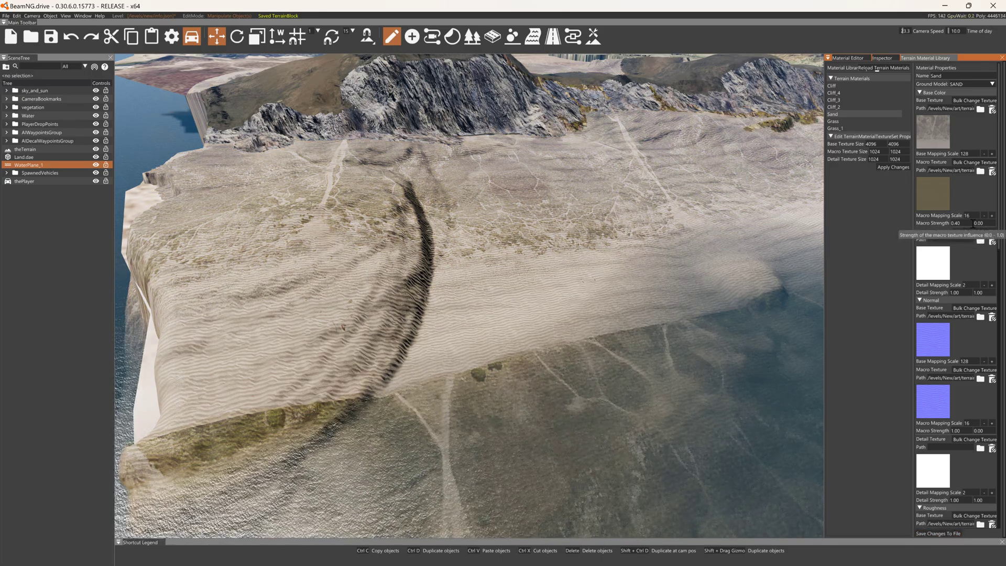
click(949, 534)
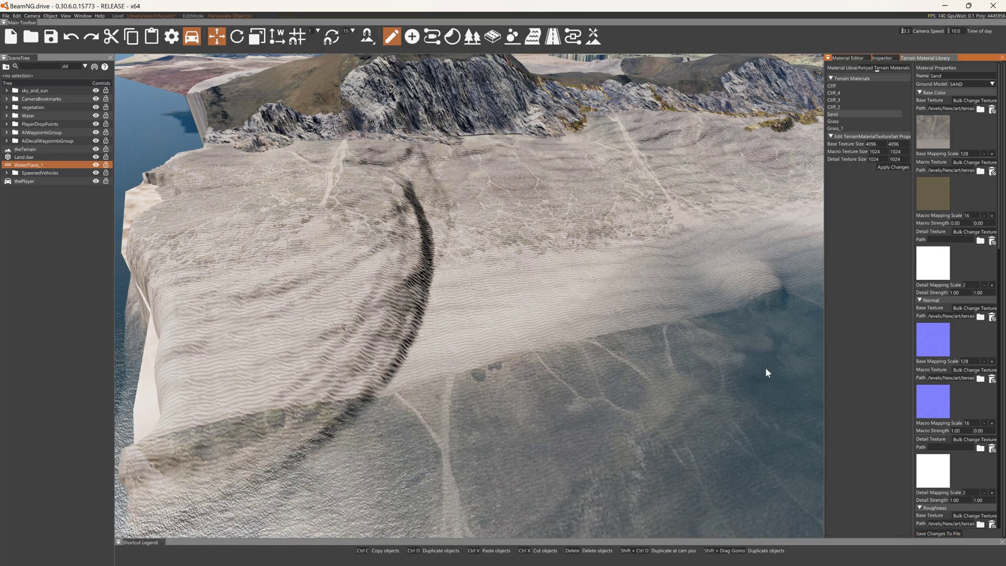
Try the Sand base color's first macro strength at 0.20 and settle on 0.40, saving both changes to file.
key(s)
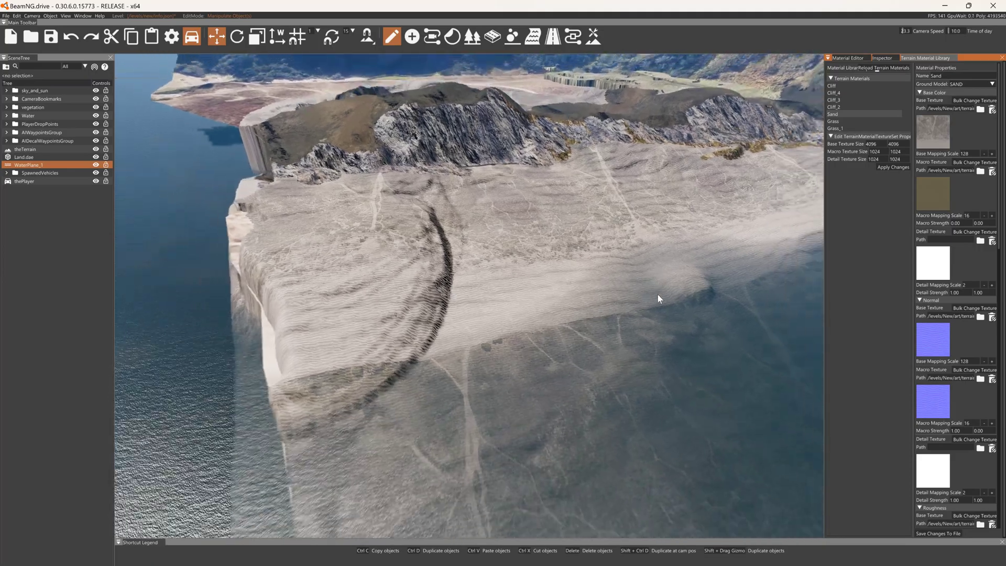
key(w)
right_drag(657, 298, 658, 317)
key(w)
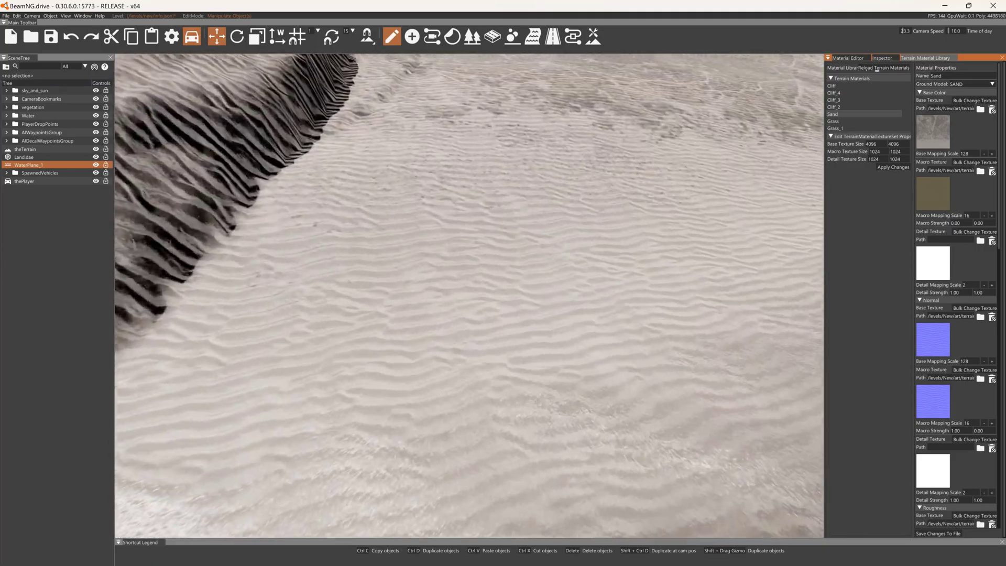
key(w)
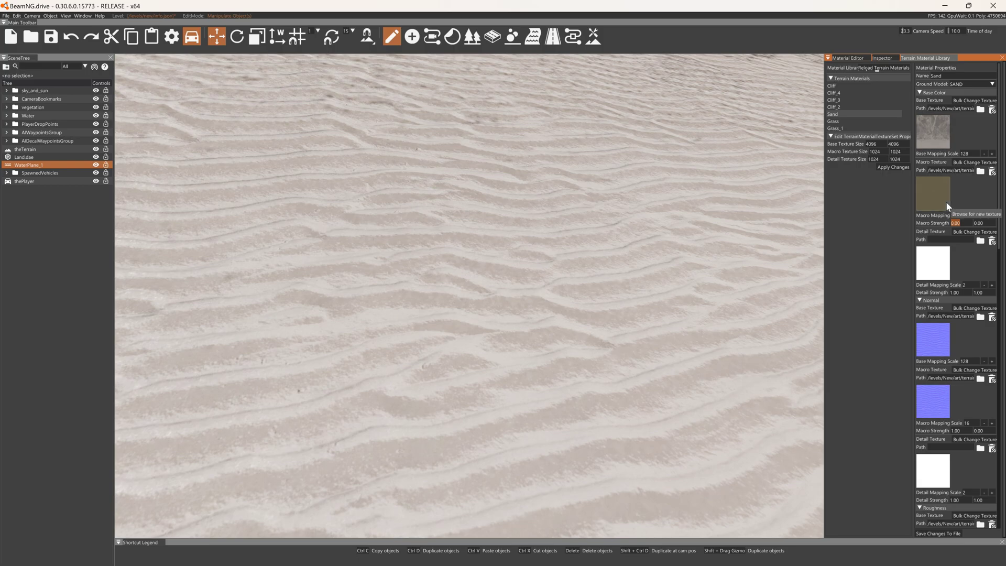
key(BackSpace)
click(938, 533)
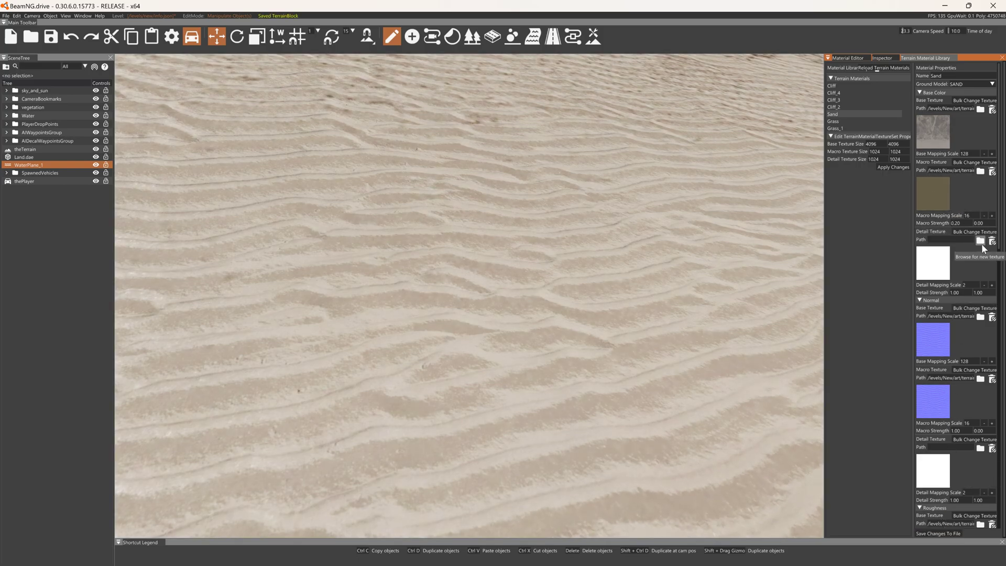
click(943, 534)
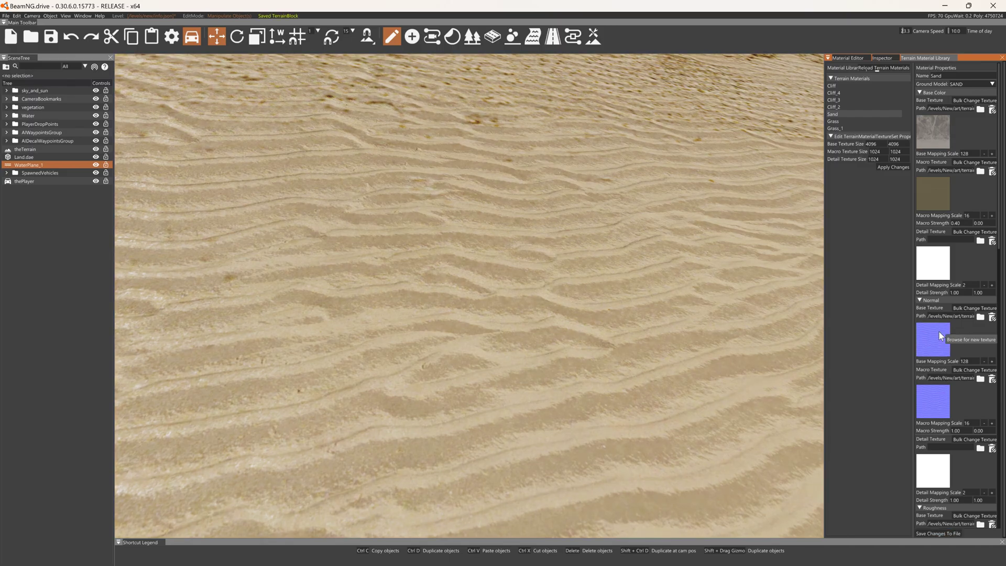
Examine the adjusted sand from a distance along the coast and review the Cliff and Cliff_4 material properties.
right_drag(721, 256, 685, 233)
key(s)
key(w)
key(w)
key(s)
key(s)
key(d)
key(d)
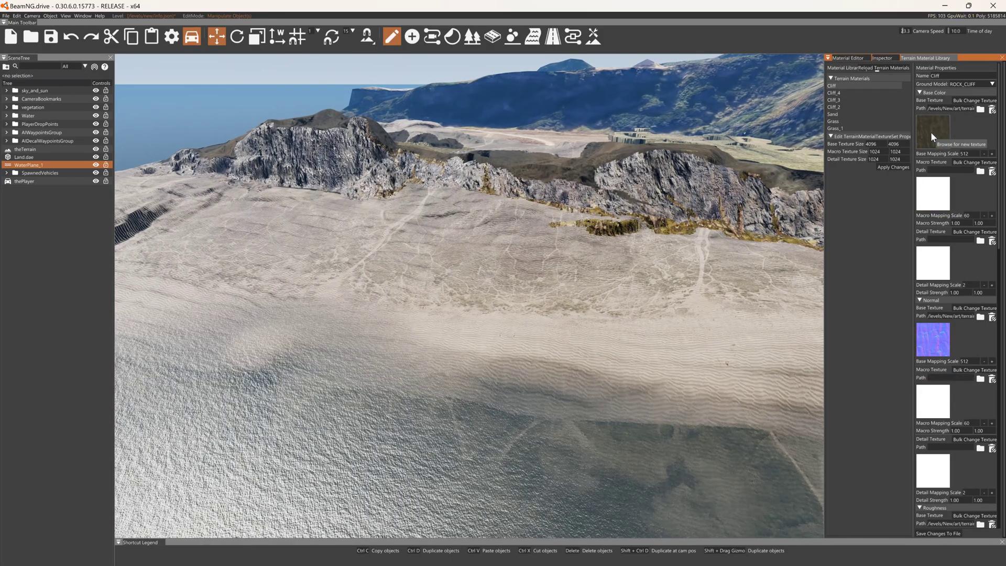
click(842, 92)
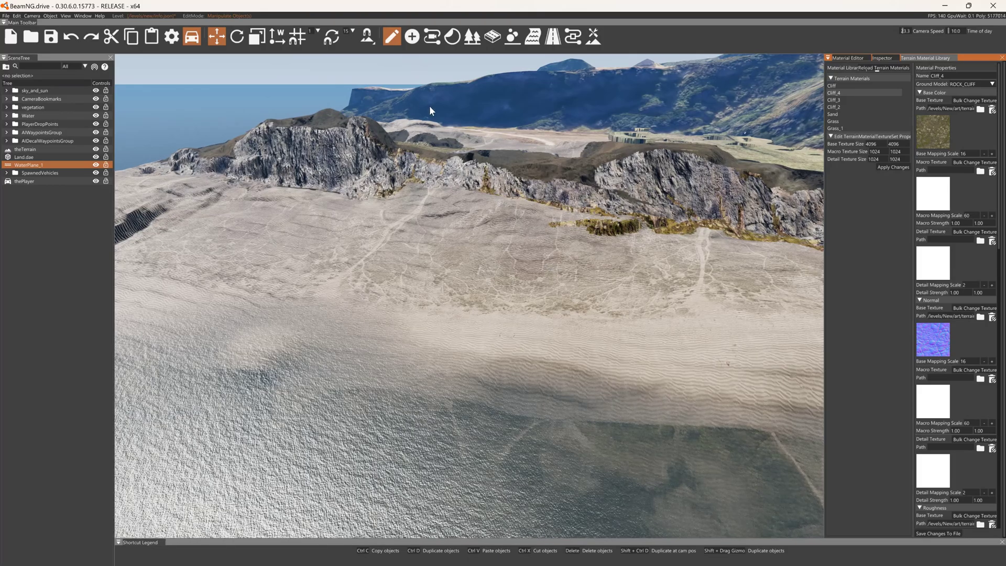
Paint the Grass_1 material over the beach slope in the terrain editor with the size 37 square brush.
click(593, 37)
mouse_move(429, 244)
mouse_down()
mouse_move(446, 220)
mouse_move(574, 299)
mouse_move(450, 261)
mouse_up()
key(w)
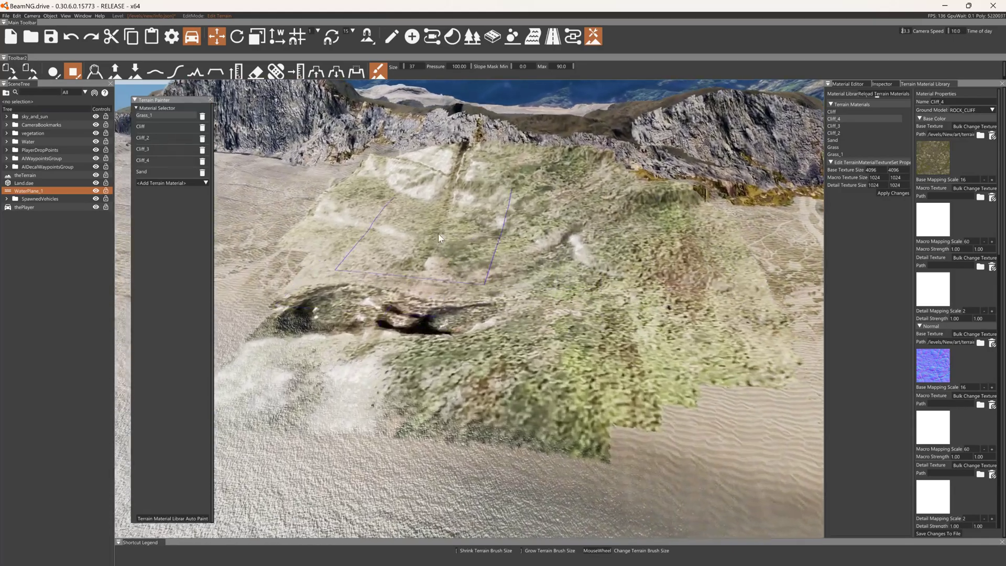
key(s)
key(a)
mouse_move(437, 233)
mouse_down()
mouse_move(394, 167)
mouse_move(338, 350)
mouse_move(445, 419)
mouse_move(490, 159)
mouse_up()
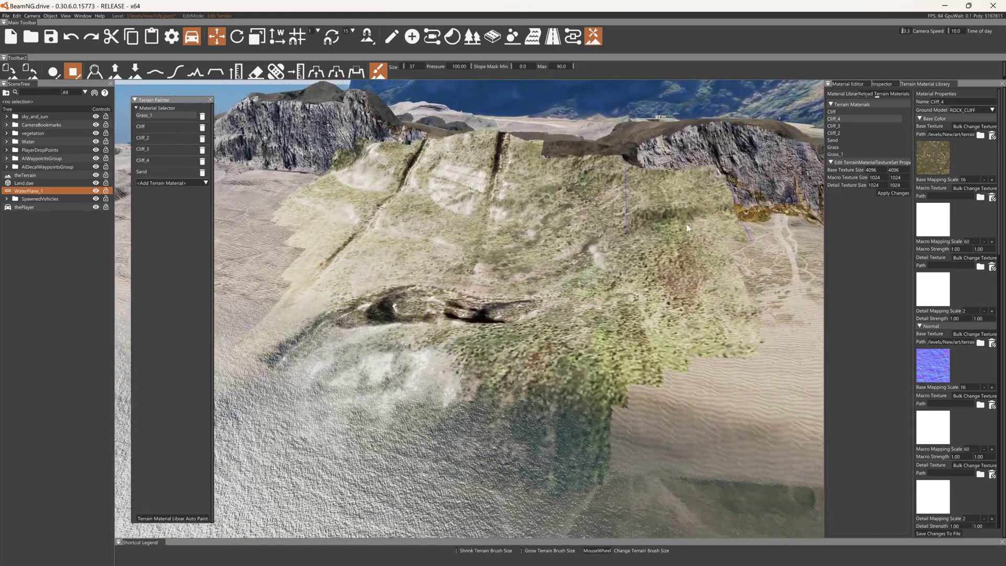
click(841, 126)
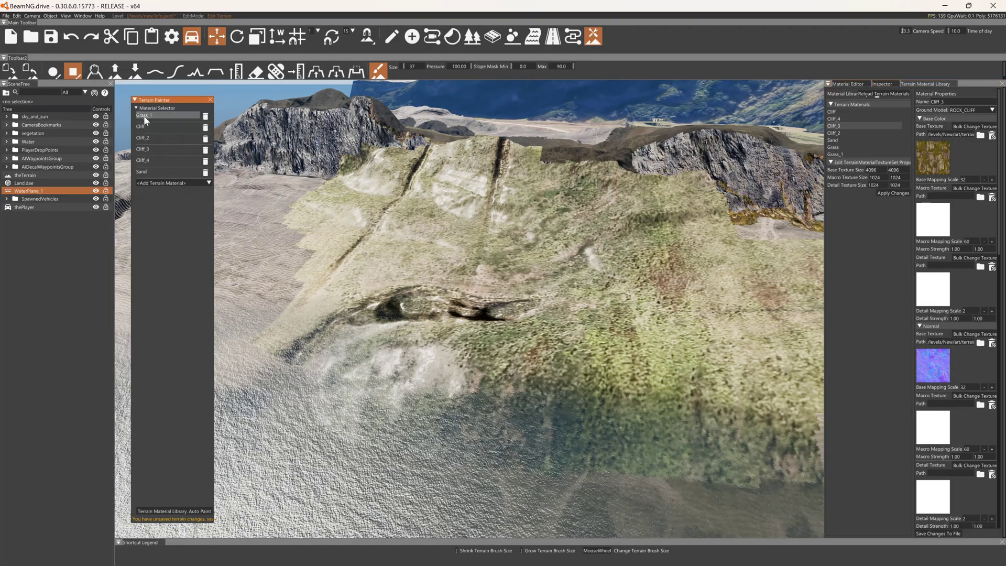
Paint the beach slope and ridge with the Cliff, Cliff_2 and Cliff_3 materials in turn.
click(160, 128)
mouse_move(428, 215)
mouse_down()
mouse_move(572, 186)
mouse_move(357, 249)
mouse_move(649, 219)
mouse_move(480, 227)
mouse_move(460, 186)
mouse_move(254, 139)
mouse_move(274, 254)
mouse_move(217, 195)
mouse_up()
click(168, 138)
mouse_move(272, 133)
mouse_down()
mouse_move(780, 201)
mouse_move(577, 252)
mouse_move(471, 340)
mouse_move(367, 367)
mouse_move(278, 151)
mouse_move(340, 137)
mouse_move(723, 173)
mouse_move(272, 330)
mouse_up()
click(169, 148)
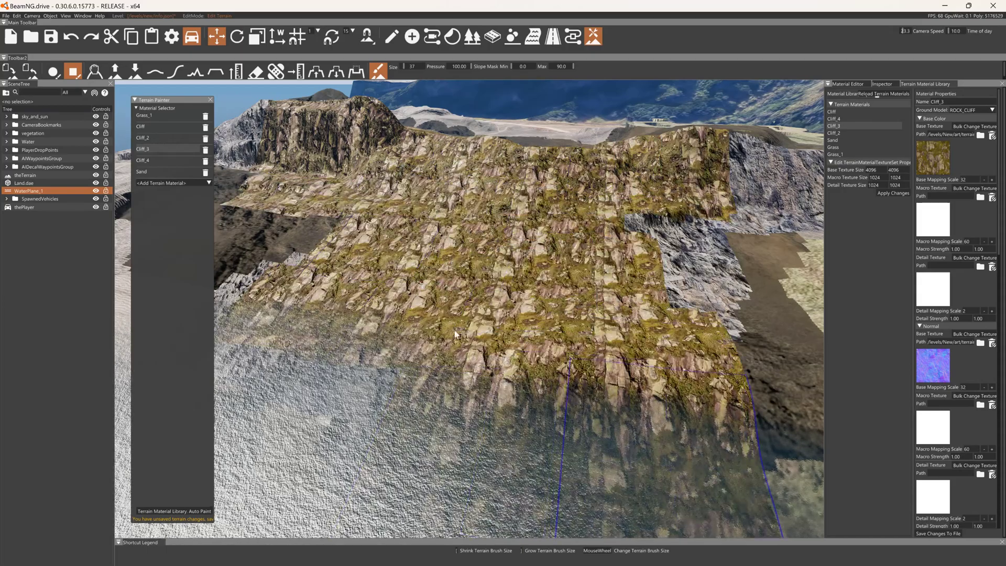
Paint Cliff_4 across the beach slope and cover the slope again with the Sand material.
click(155, 160)
mouse_move(293, 136)
mouse_down()
mouse_move(655, 185)
mouse_move(367, 309)
mouse_move(770, 387)
mouse_up()
click(161, 171)
mouse_move(276, 164)
mouse_down()
mouse_move(602, 220)
mouse_move(758, 377)
mouse_move(419, 398)
mouse_up()
Review the properties of the cliff, Grass and Sand entries in the terrain material library.
click(846, 112)
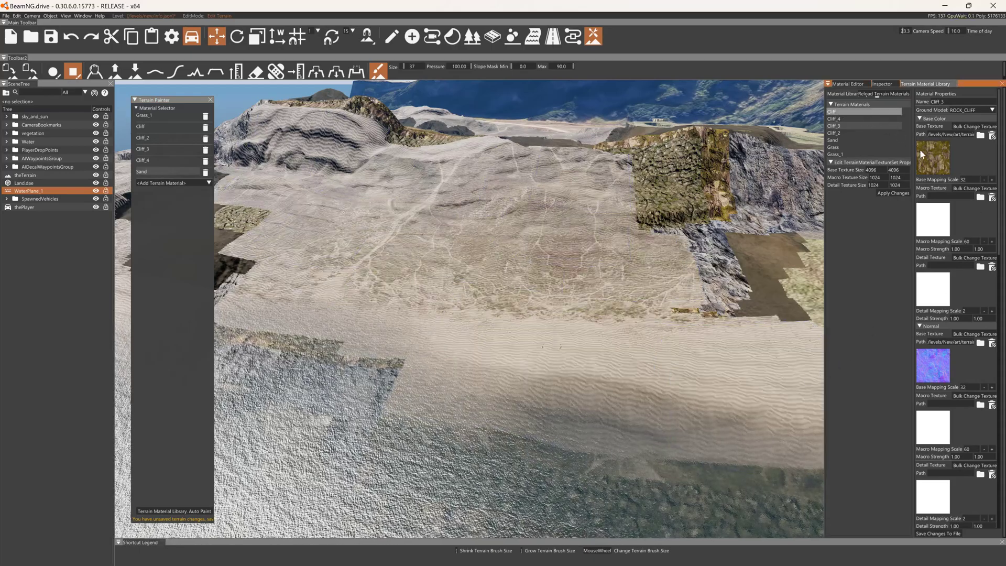
click(846, 119)
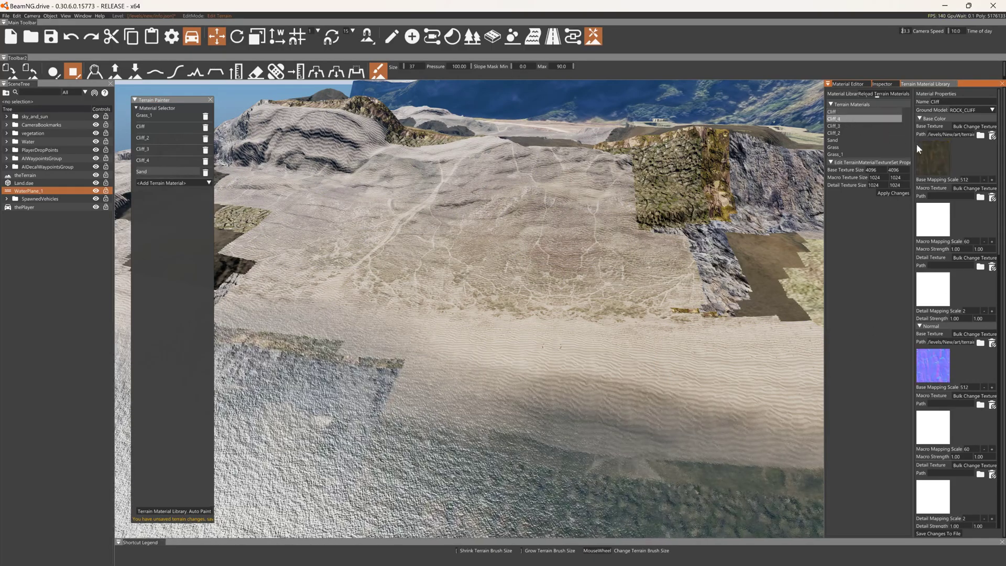
click(839, 126)
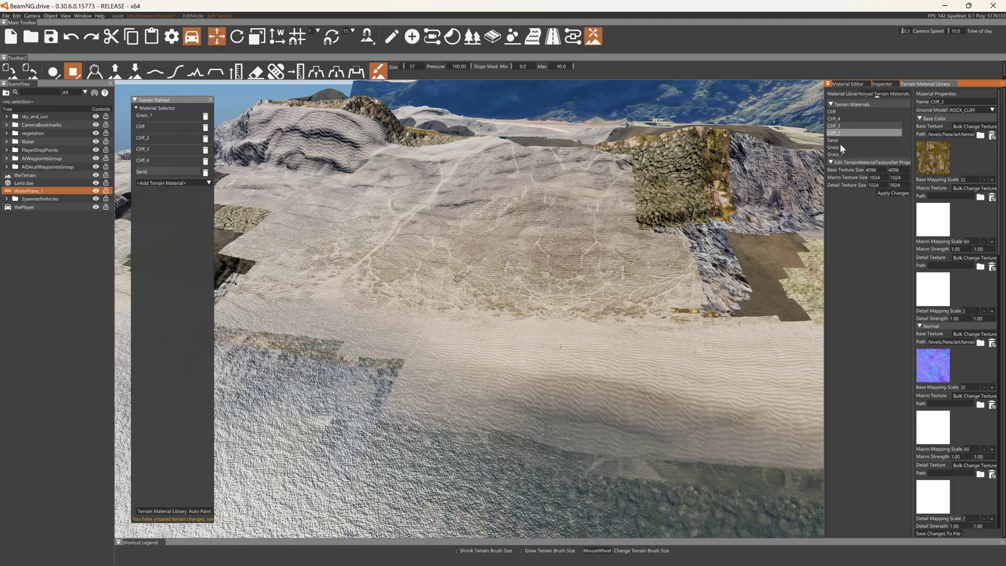
click(839, 134)
click(858, 140)
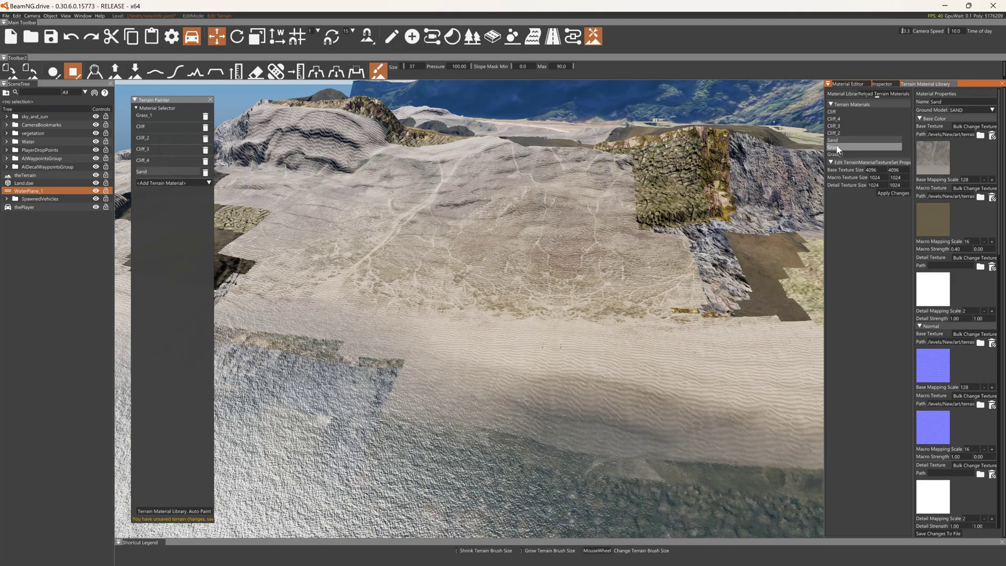
click(859, 147)
click(845, 140)
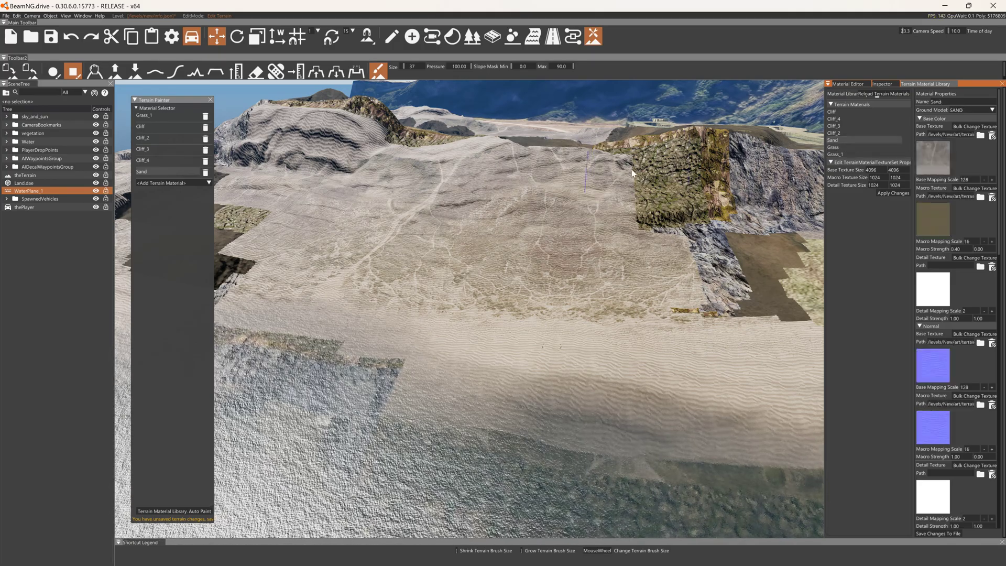
Paint Sand over the leftover cliff and grass patches along the beach ridge and shoreline.
drag(675, 184, 737, 238)
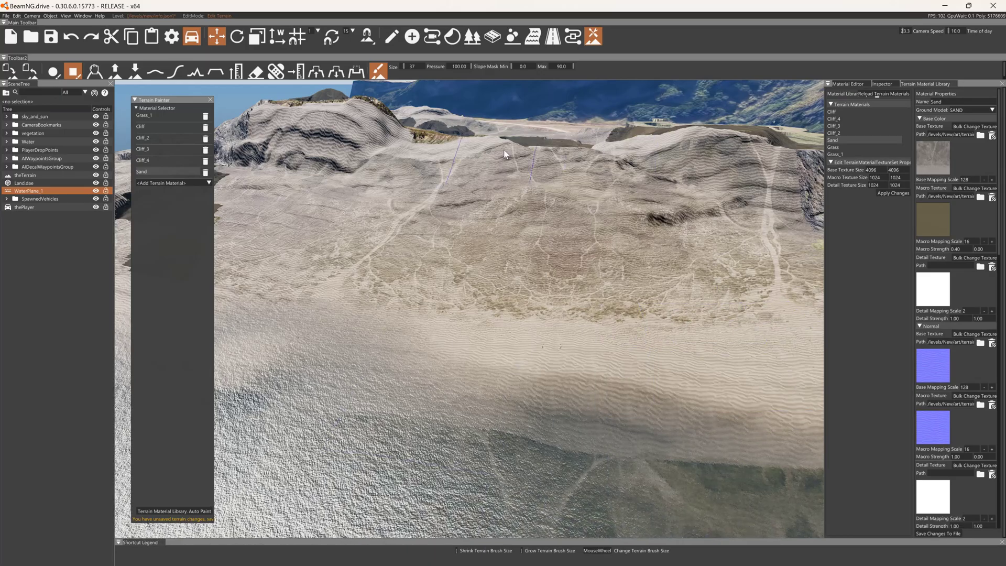
right_drag(245, 165, 403, 156)
right_drag(504, 282, 692, 230)
mouse_move(265, 152)
right_down()
mouse_move(539, 157)
mouse_move(547, 246)
right_up()
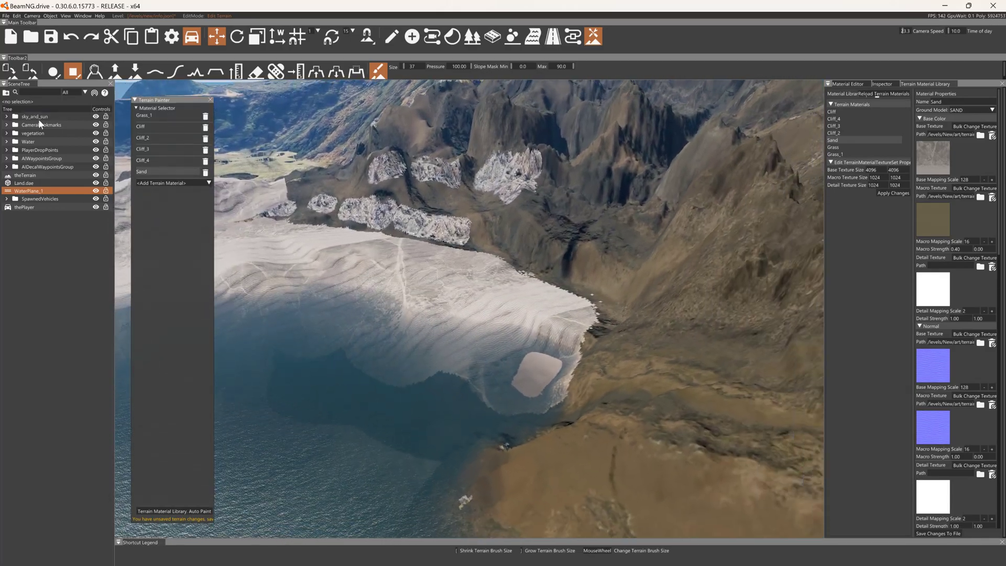
Hide theTerrain and examine the Land.dae coastline on its own from a distance.
click(95, 175)
right_drag(215, 162, 282, 97)
key(s)
key(s)
key(s)
key(d)
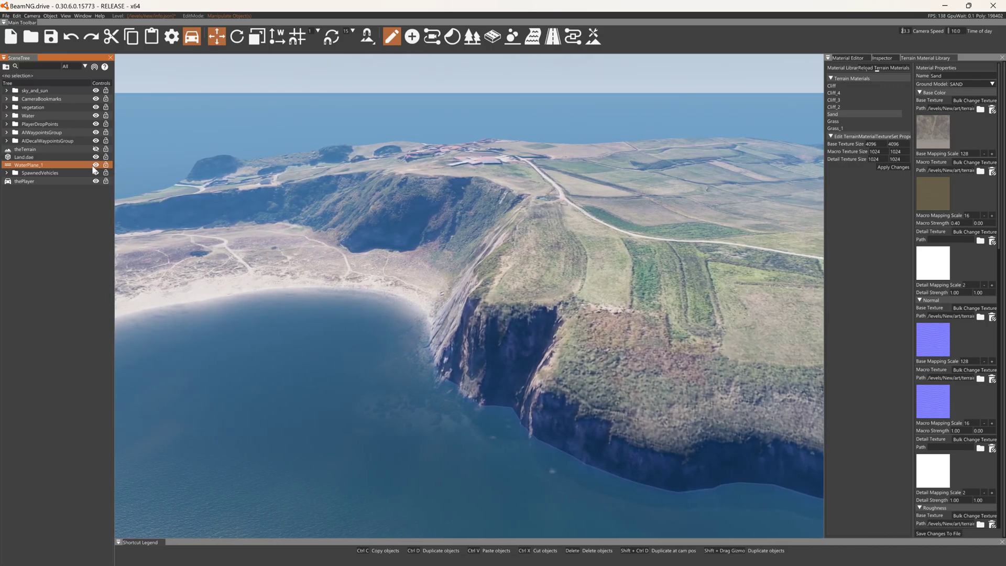
Hide Land.dae and show theTerrain to examine the painted cliffs and beach, and make Land.dae visible again.
click(95, 157)
click(96, 149)
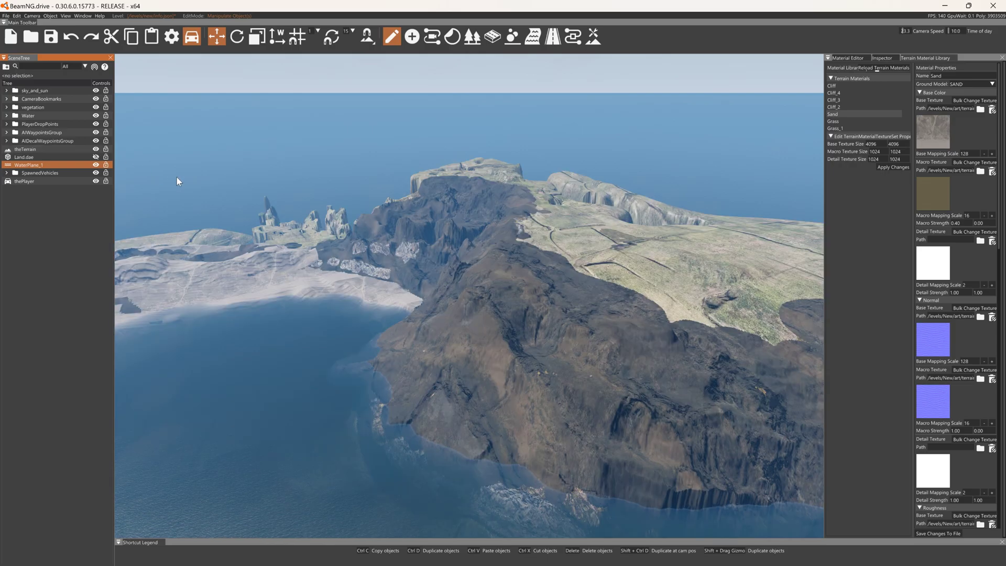
key(w)
right_drag(470, 249, 681, 304)
key(w)
key(a)
key(a)
right_drag(470, 295, 320, 267)
key(w)
key(a)
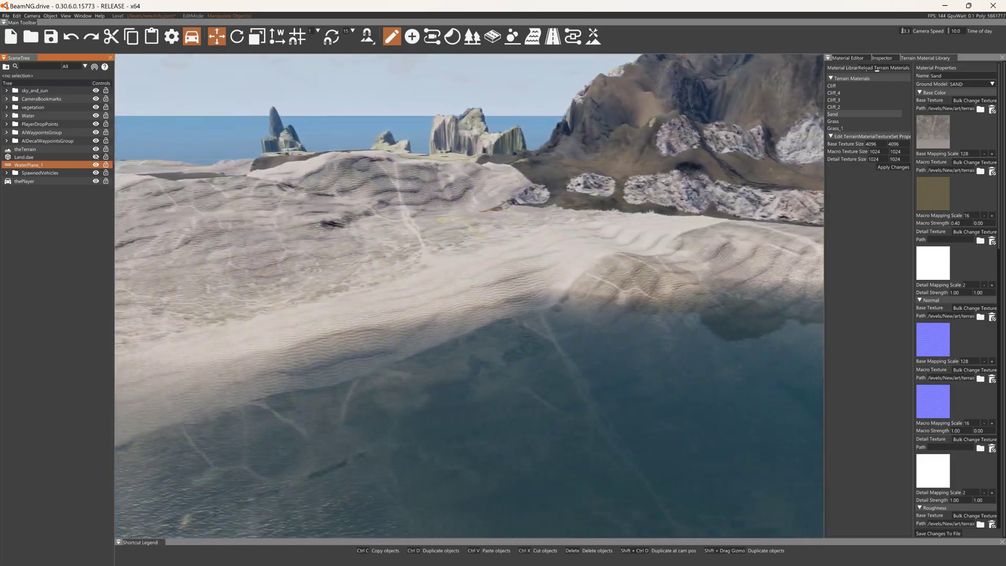
click(96, 157)
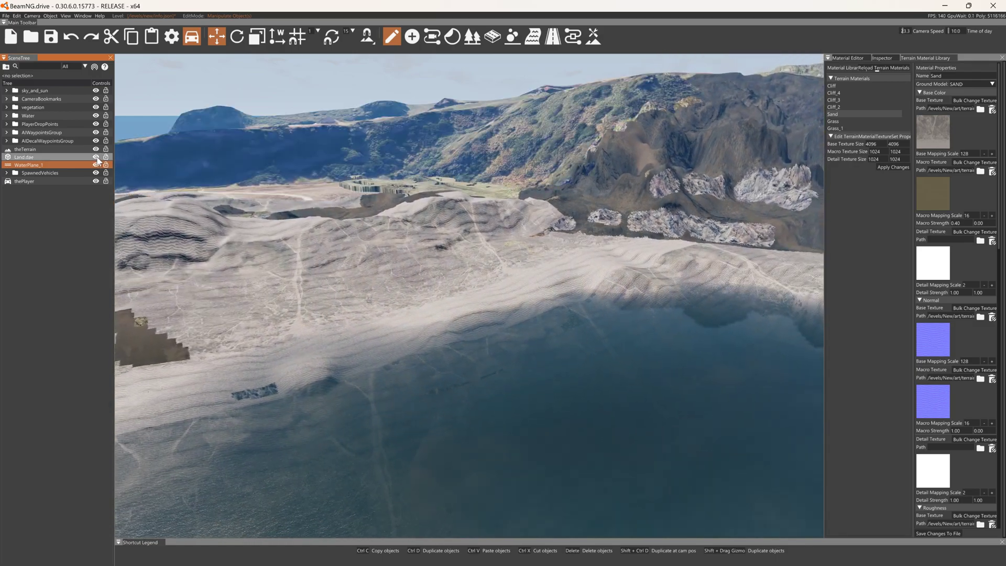
Examine the cliff tops and the pale road crossing the inland grassland up close.
right_drag(337, 208, 812, 133)
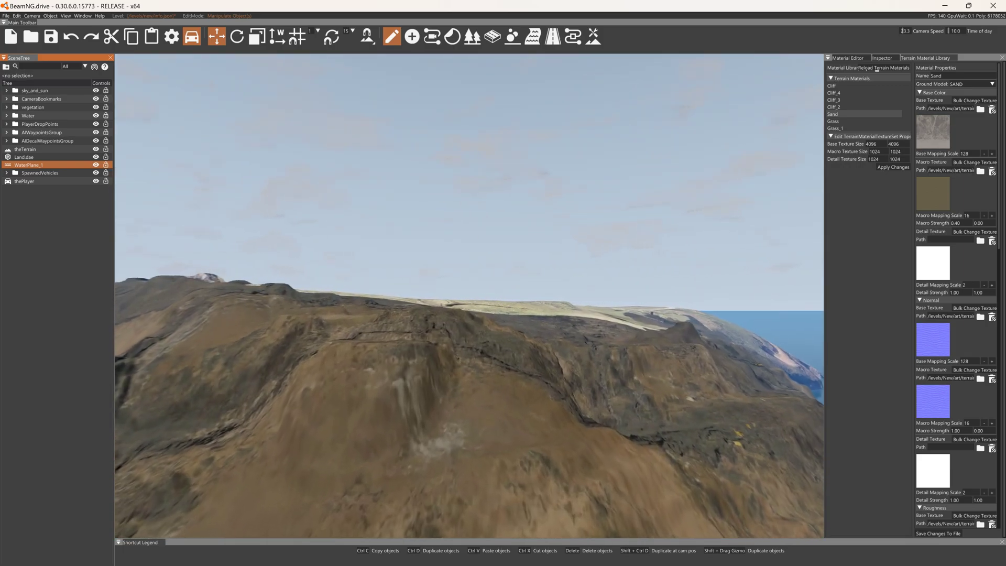
key(w)
right_drag(468, 295, 786, 372)
key(w)
key(w)
key(w)
key(s)
key(s)
right_drag(369, 213, 435, 223)
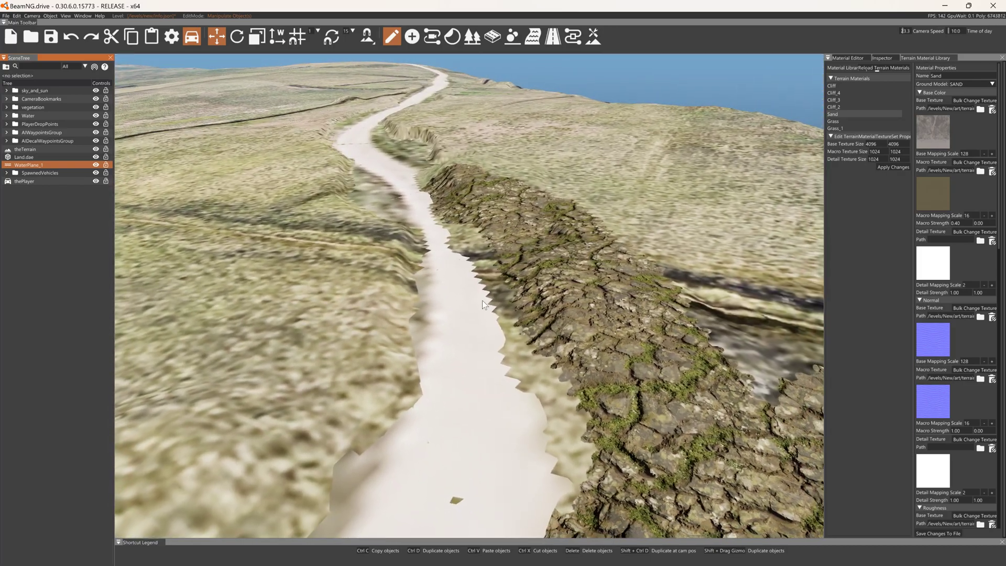
Raise the terrain over the inland road, and lower it along the road's course with a size 12 brush.
click(593, 36)
click(118, 76)
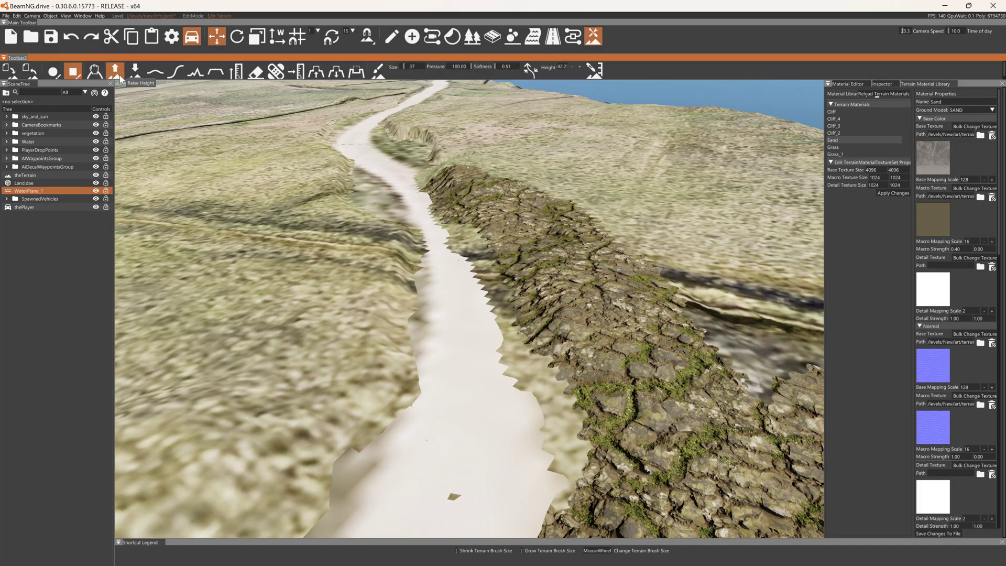
key(w)
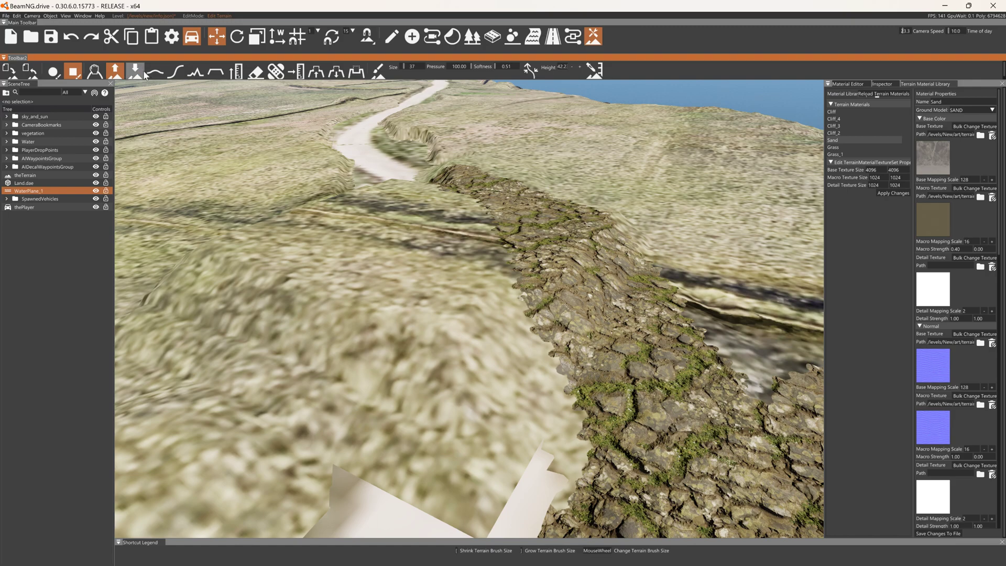
scroll(388, 171, down, 11)
mouse_move(395, 178)
mouse_down()
mouse_move(395, 209)
mouse_move(432, 275)
mouse_move(447, 266)
mouse_move(469, 319)
mouse_move(520, 508)
mouse_up()
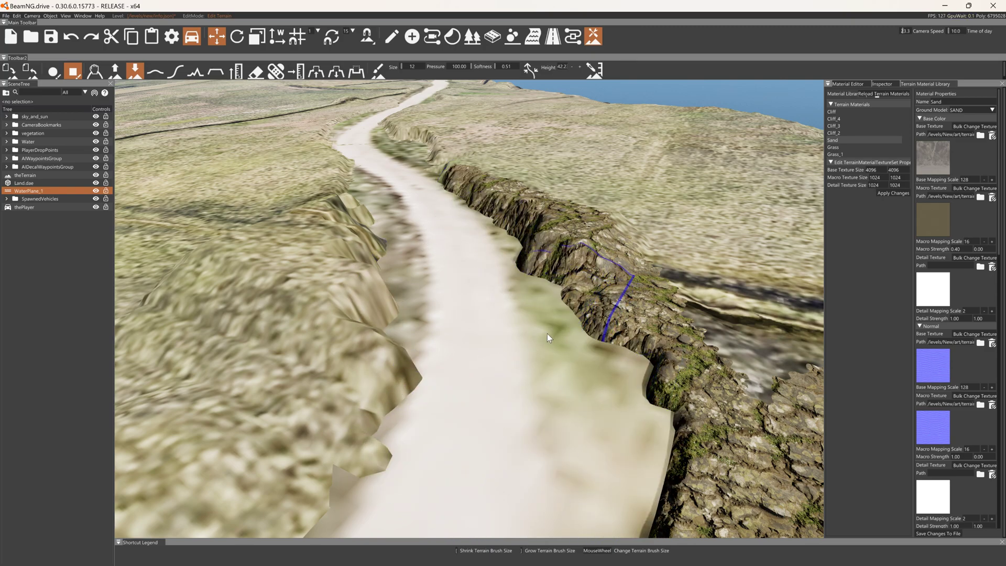
key(d)
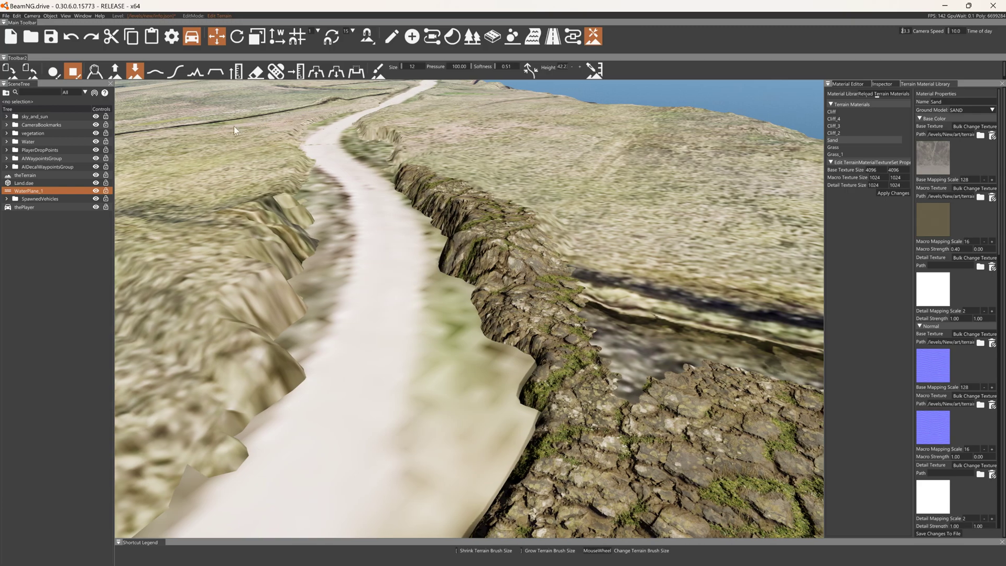
Paint different terrain materials over the rocky bank beside the road with a size 6 brush.
click(378, 70)
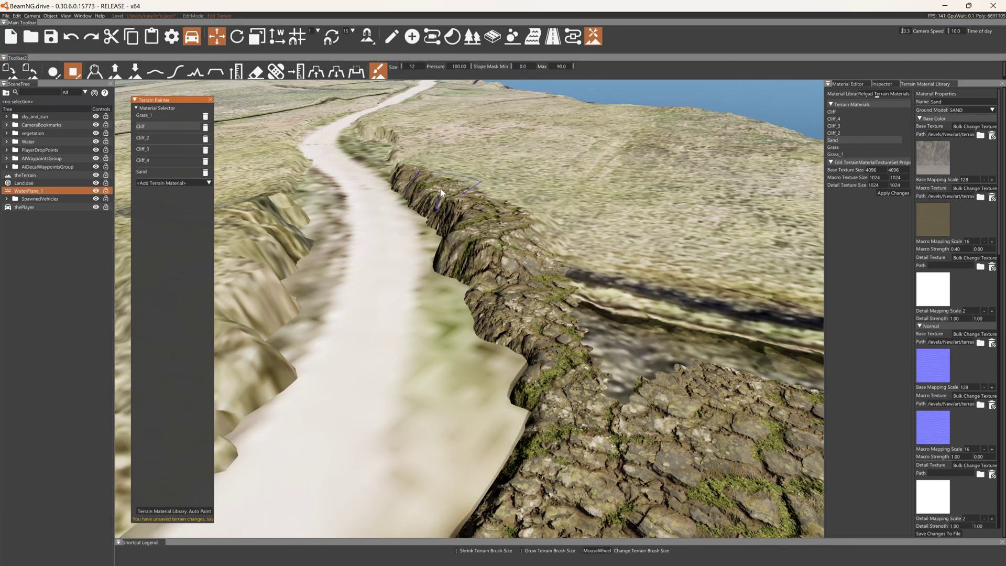
scroll(476, 186, down, 3)
mouse_move(477, 187)
mouse_down()
mouse_move(507, 186)
mouse_move(524, 163)
mouse_up()
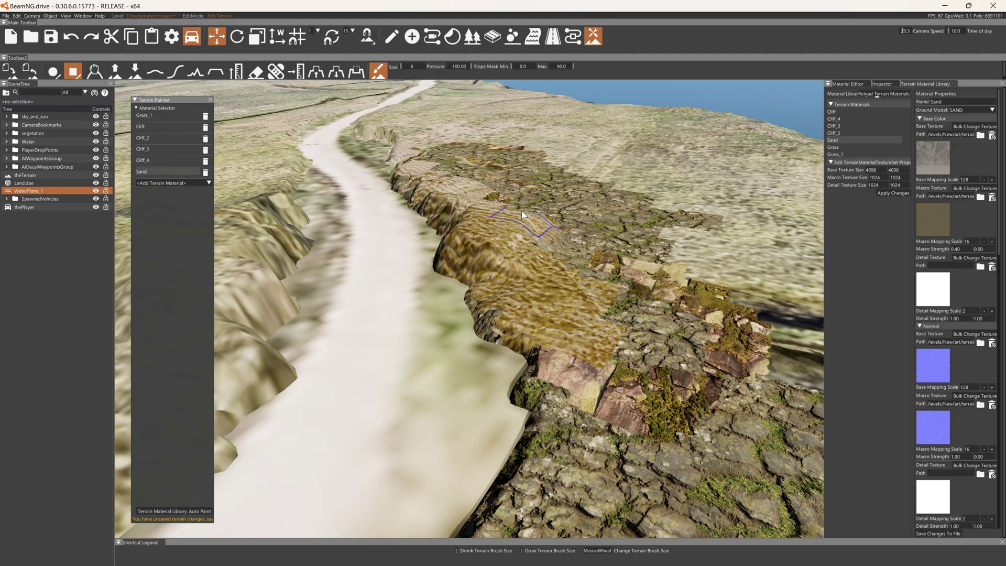
Examine the painted cliffs and sandy bay from high above the sea.
right_drag(500, 183, 445, 240)
key(d)
key(d)
key(d)
key(w)
key(s)
key(a)
key(a)
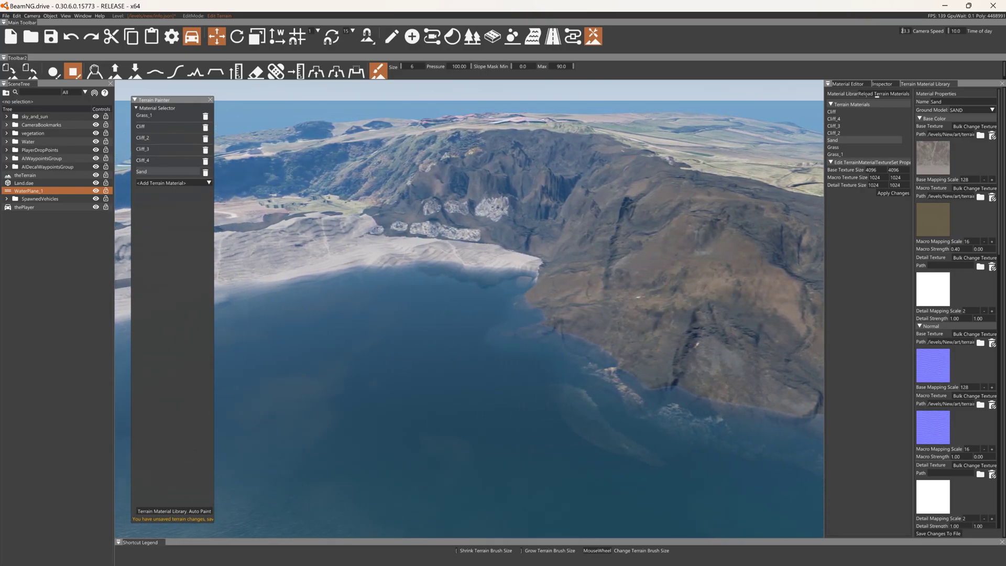